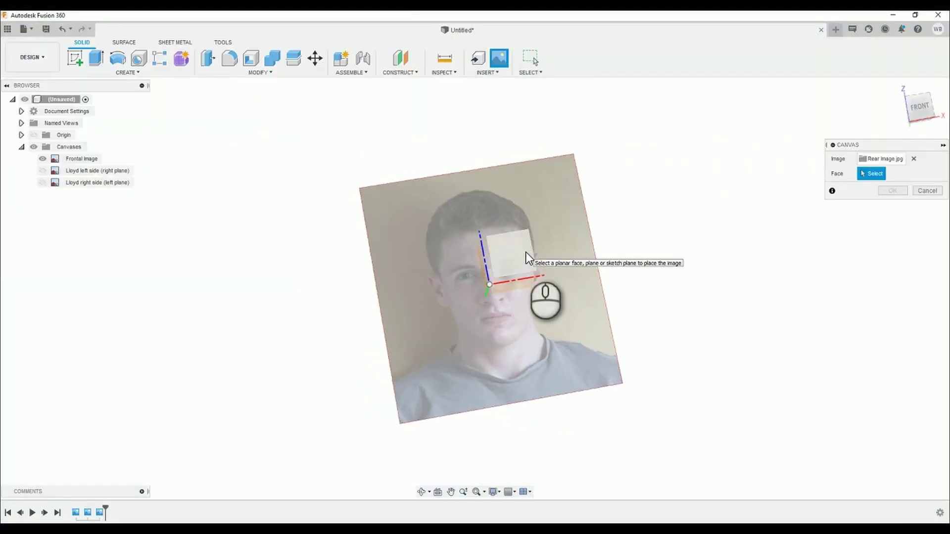
- Place the Rear image.jpg canvas on the vertical origin plane that holds the frontal image
left_click(519, 251)
scroll(620, 275, "up", 3)
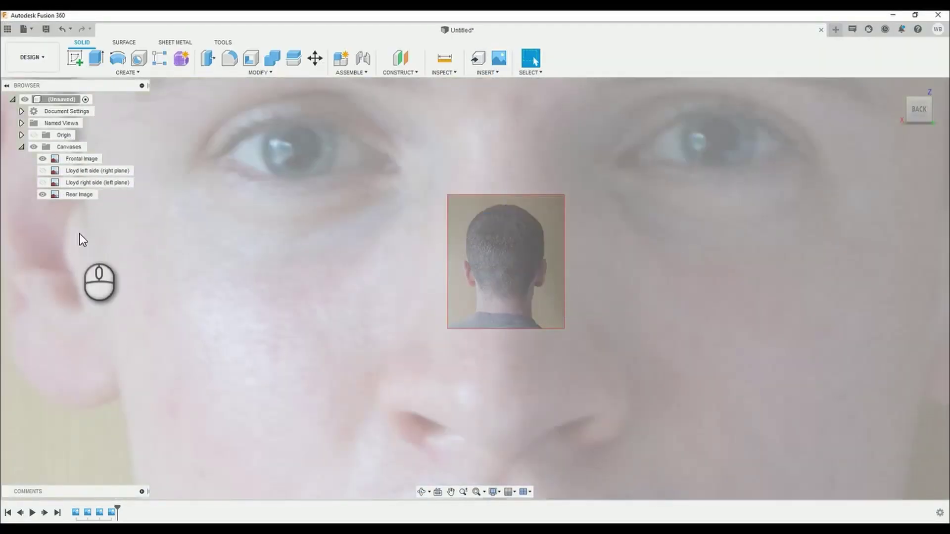
left_click(80, 195)
scroll(542, 307, "down", 5)
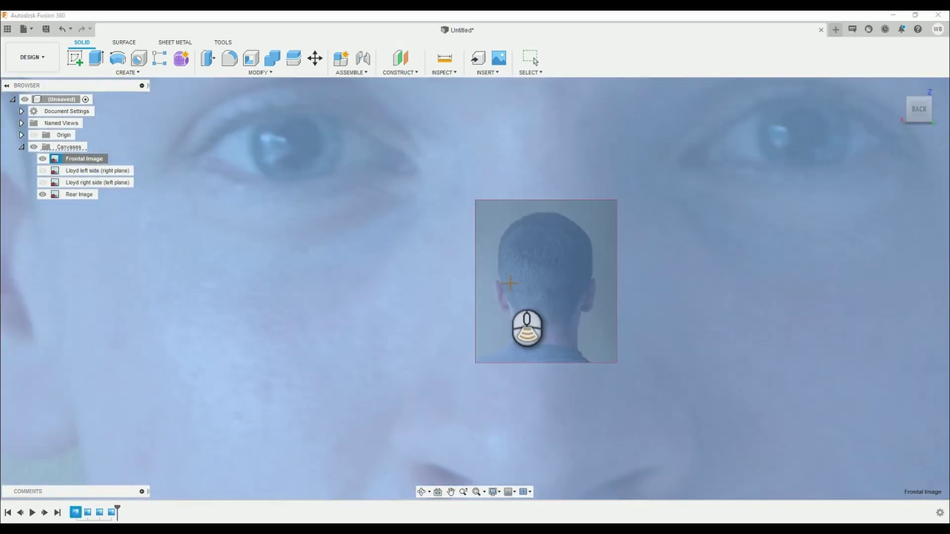
scroll(504, 275, "up", 5)
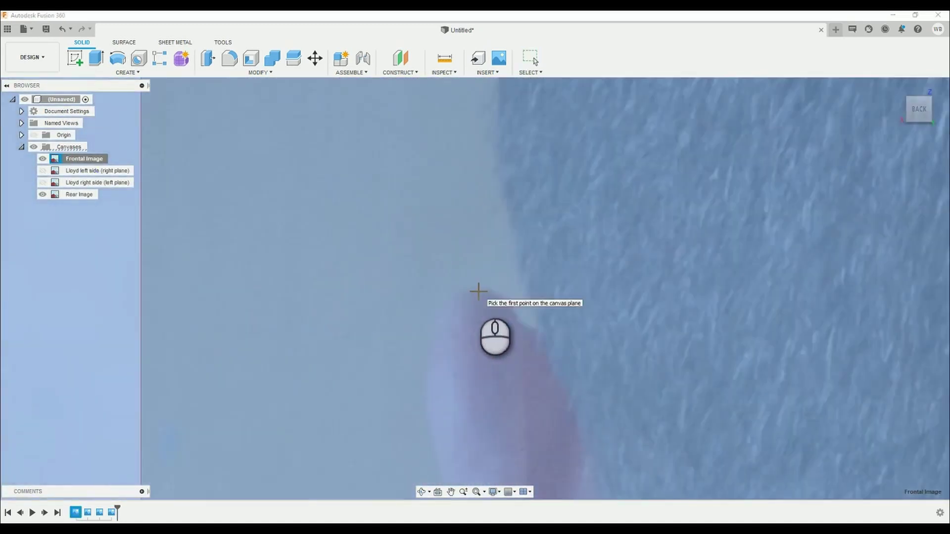
left_click(478, 292)
scroll(478, 292, "down", 5)
scroll(619, 297, "up", 5)
left_click(551, 297)
scroll(417, 298, "down", 5)
scroll(396, 282, "down", 5)
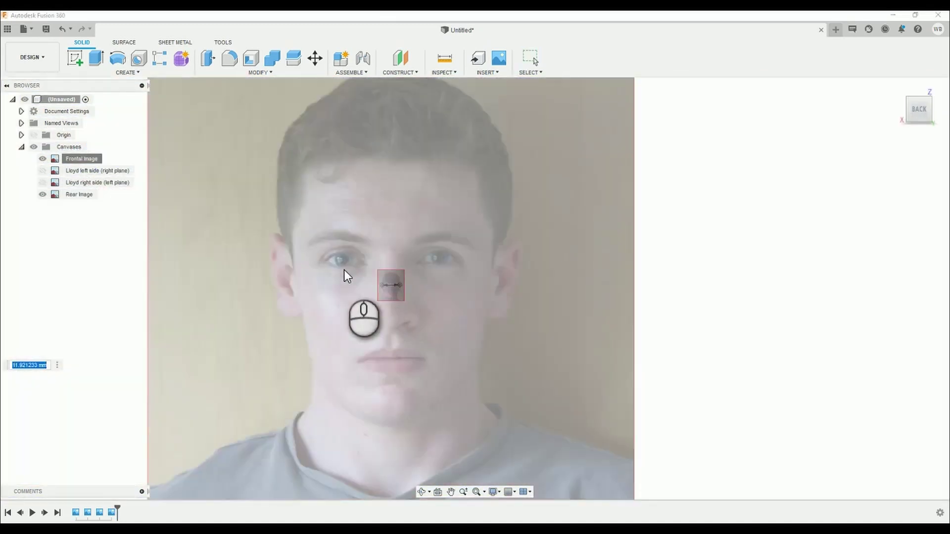
- Calibrate the Frontal Image canvas using the distance between the tops of the two ears
scroll(297, 244, "up", 5)
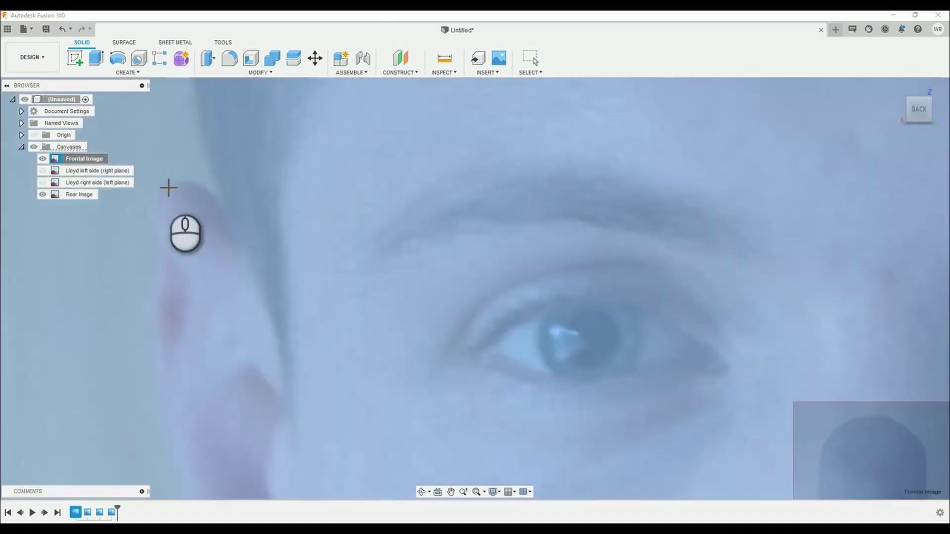
left_click(169, 187)
scroll(169, 187, "down", 5)
scroll(411, 238, "up", 4)
left_click(424, 250)
scroll(423, 247, "down", 5)
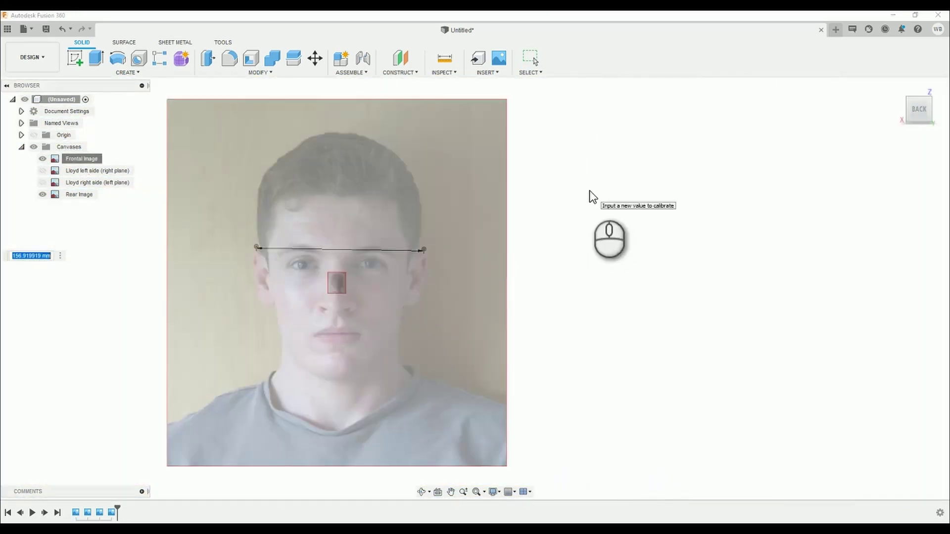
key("Return")
- Calibrate the Rear Image canvas using the distance between the tops of the two ears
scroll(330, 284, "up", 8)
left_click(69, 197)
right_click(74, 198)
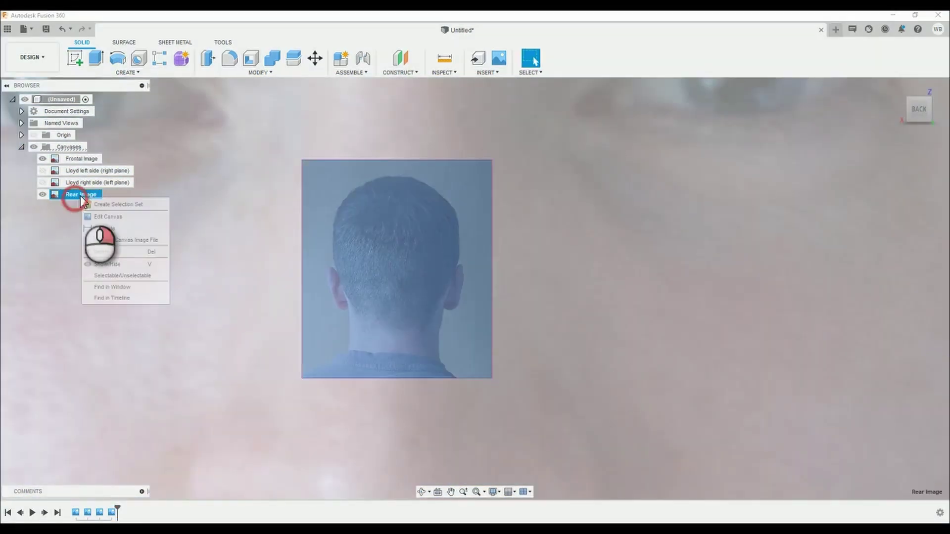
left_click(99, 228)
scroll(361, 307, "up", 5)
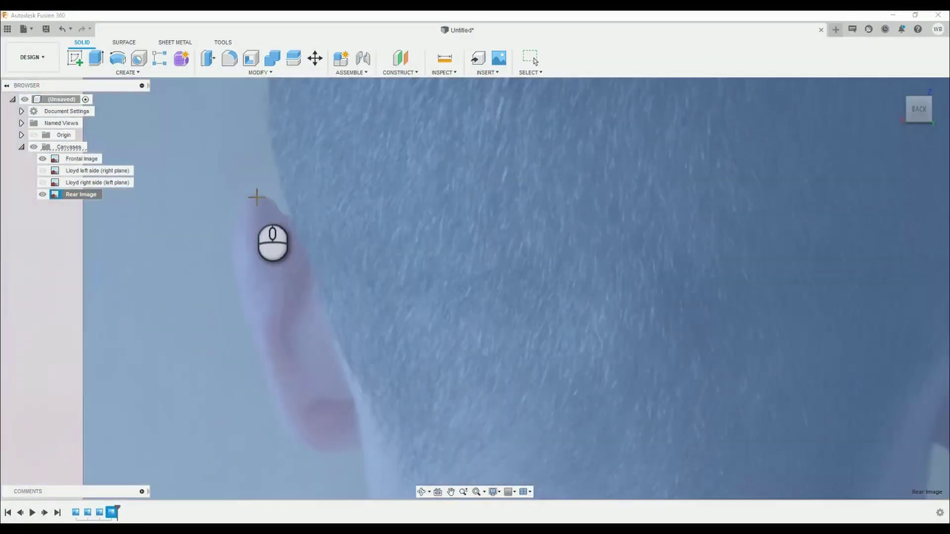
left_click(259, 197)
scroll(258, 197, "down", 5)
scroll(578, 259, "up", 5)
left_click(578, 259)
key("Return")
scroll(544, 305, "down", 6)
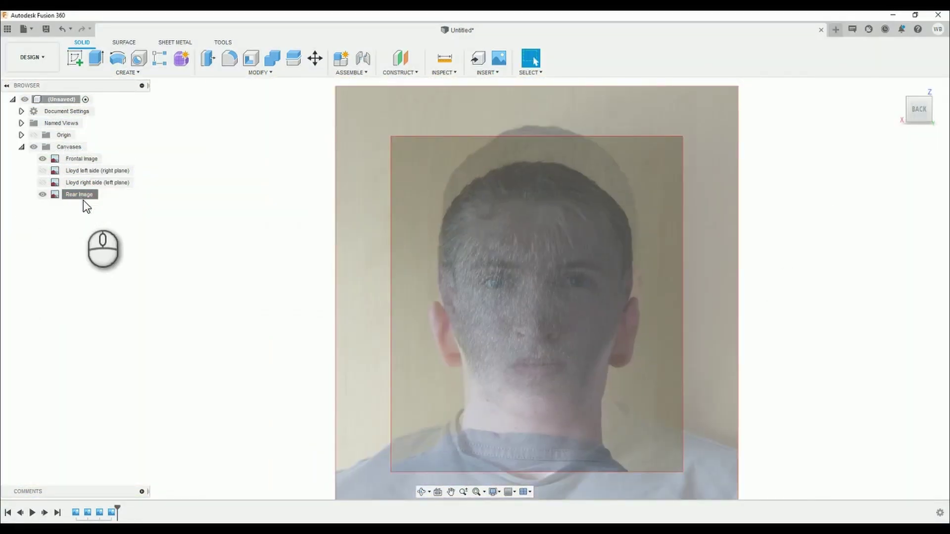
- Edit the Rear Image canvas and move it over the frontal head, with a final 1.47 mm shift in X
right_click(79, 197)
left_click(99, 216)
left_click_drag(537, 275, 552, 245)
scroll(530, 271, "up", 4)
scroll(564, 279, "down", 4)
scroll(522, 378, "up", 4)
- Compare the rear canvas with and without the frontal image and shift it -1.095 mm in Y to match the ears
left_click(43, 159)
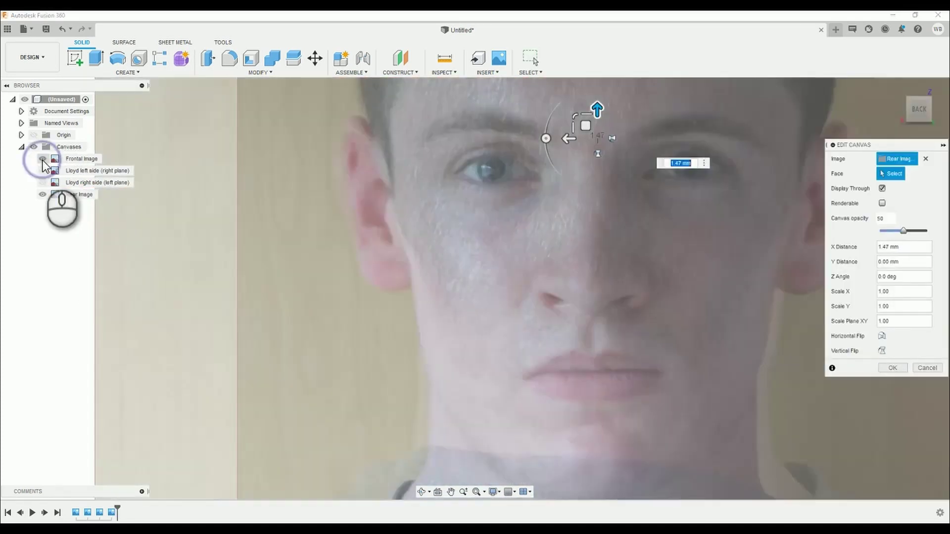
left_click_drag(564, 140, 569, 142)
left_click(42, 158)
scroll(391, 222, "down", 4)
scroll(439, 214, "up", 2)
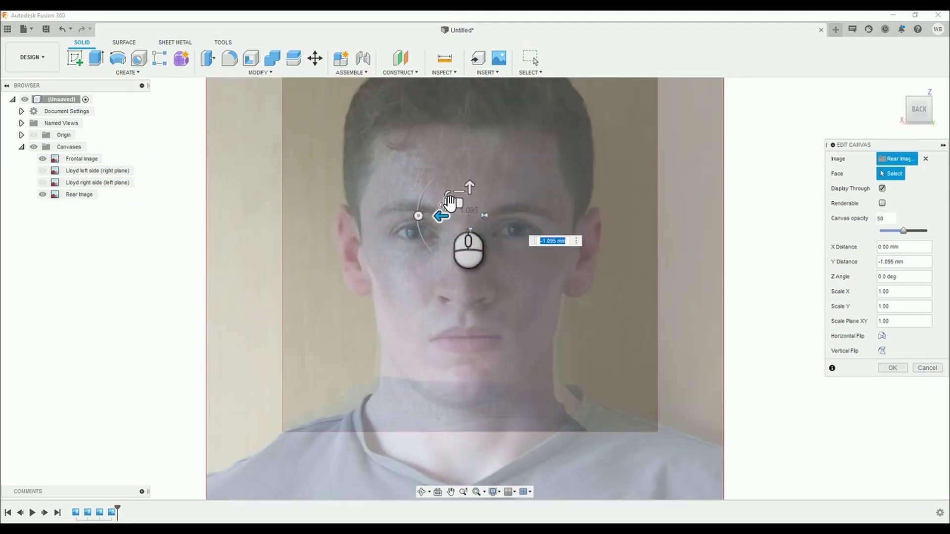
scroll(470, 193, "down", 3)
left_click(896, 368)
- Show the origin over the front and rear head canvases
scroll(699, 212, "down", 3)
left_click(43, 195)
left_click(33, 134)
scroll(594, 198, "up", 5)
scroll(594, 198, "down", 3)
- Hide the Rear Image canvas and move the Frontal Image so the vertical axis centres the face, with the origin between nose and mouth
left_click(85, 158)
left_click(45, 194)
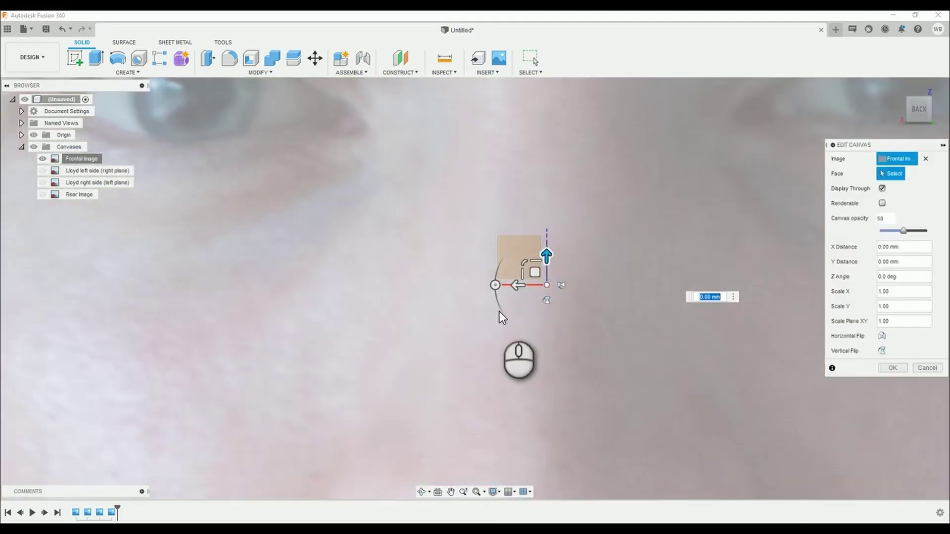
scroll(406, 256, "up", 3)
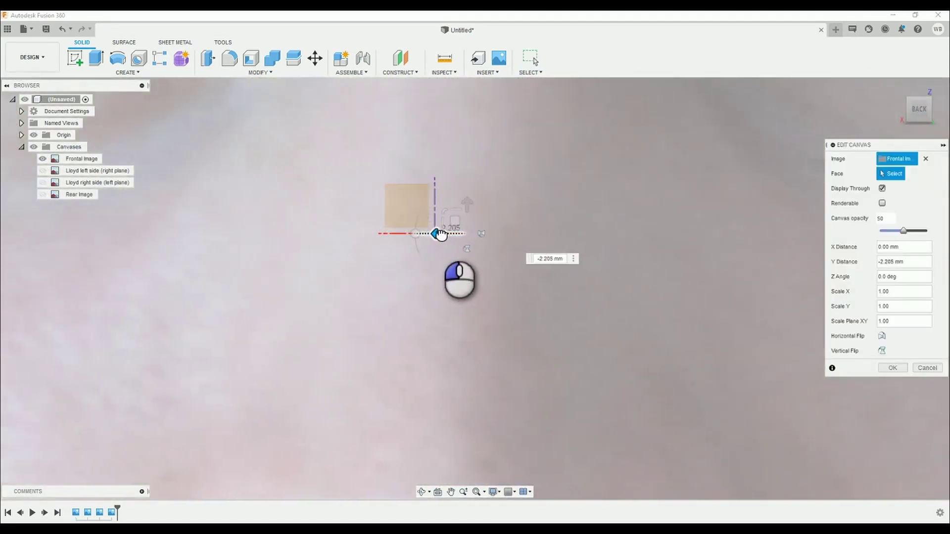
left_click_drag(473, 137, 395, 188)
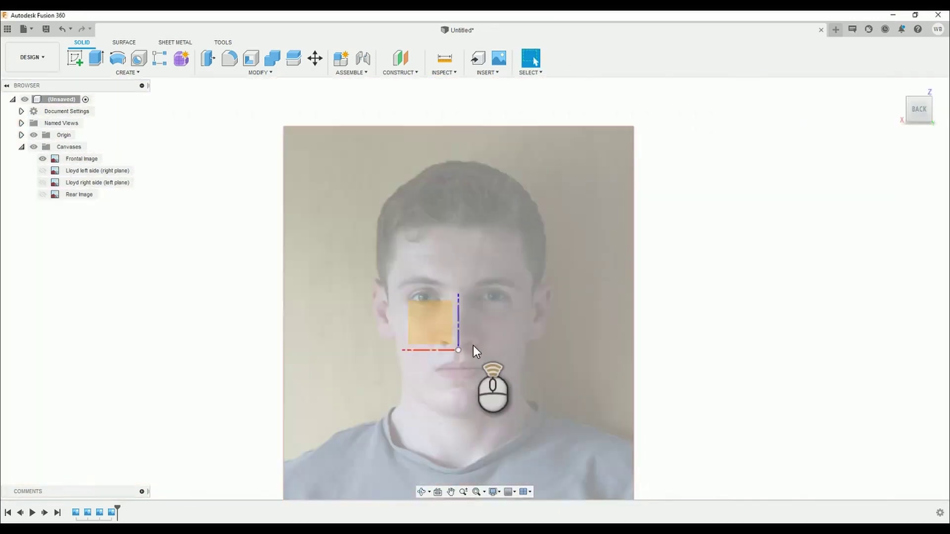
- Show the left-side profile canvas on the right plane and raise it 30.461 mm in Y to match the frontal face's height
right_click(69, 195)
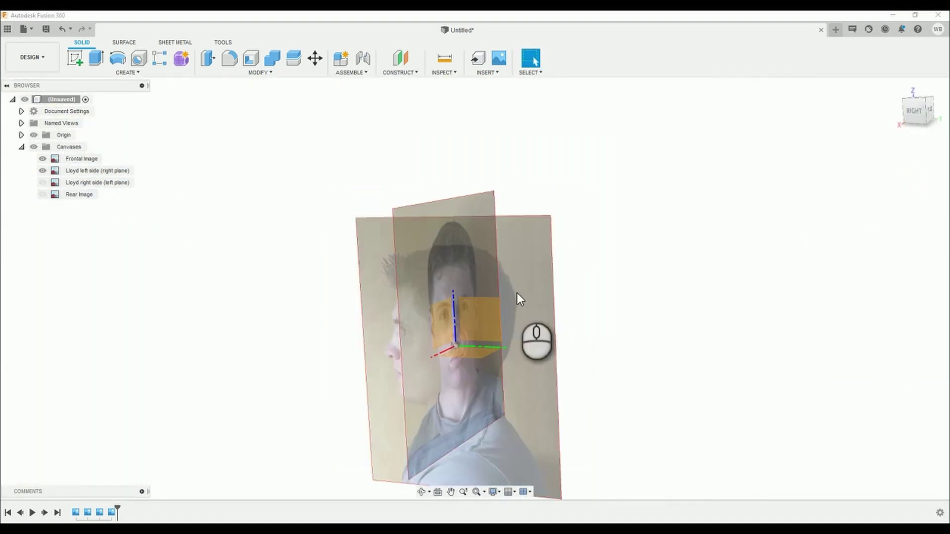
middle_click_drag(518, 297, 460, 311, "shift")
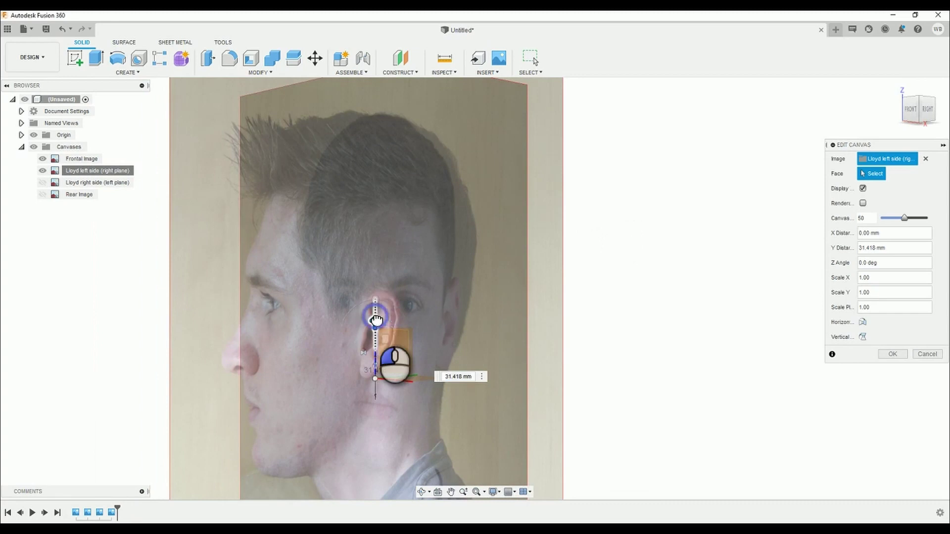
left_click_drag(378, 317, 375, 324)
left_click(889, 352)
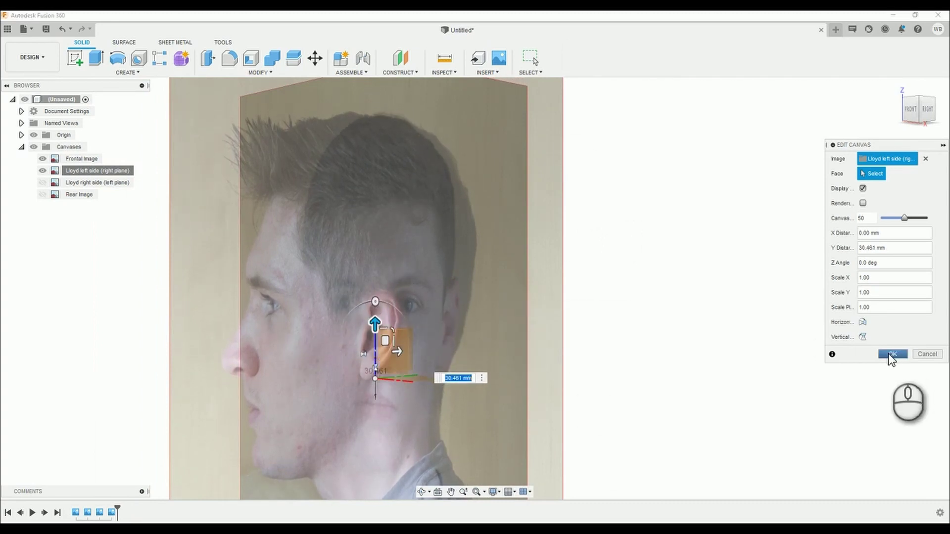
- Viewed from the right, shift the left-side profile canvas 59.732 mm in X so the face's front sits near the vertical axis
left_click(930, 116)
scroll(429, 318, "down", 3)
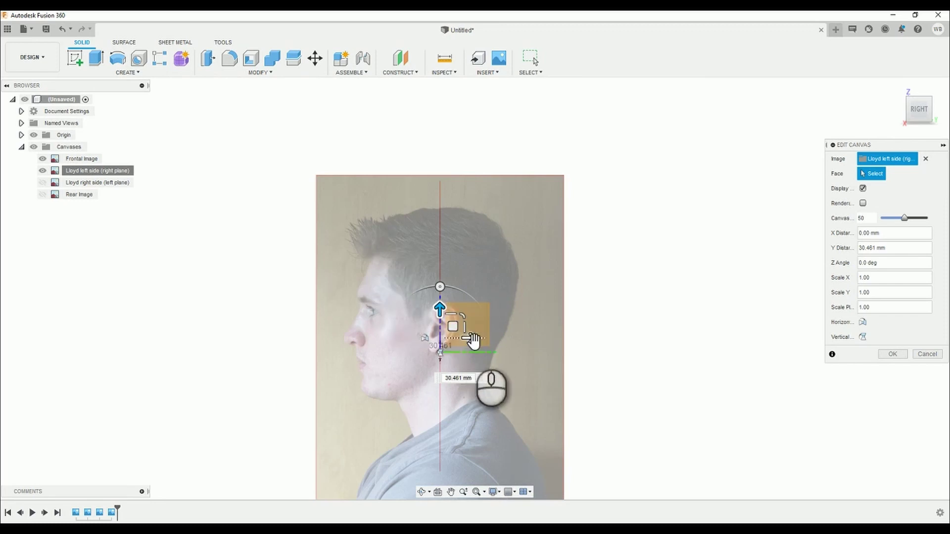
left_click_drag(476, 341, 523, 339)
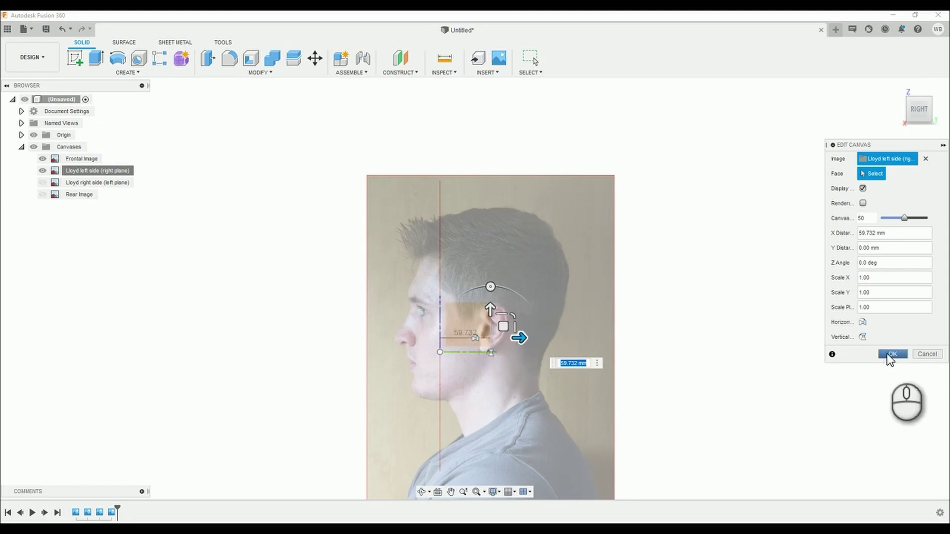
left_click(887, 353)
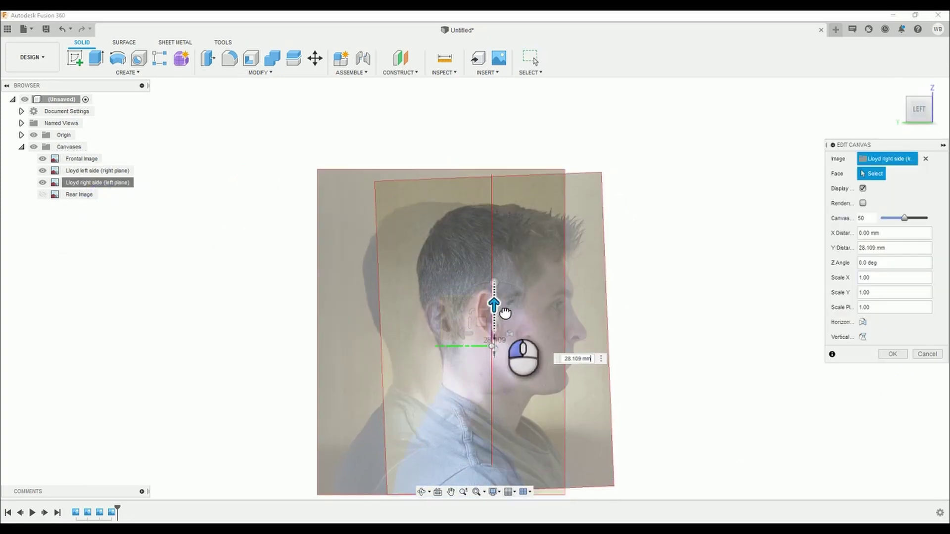
- Try to align the right-side profile canvas with the left-side one by shifting and rotating it
scroll(470, 330, "up", 3)
left_click_drag(436, 346, 420, 347)
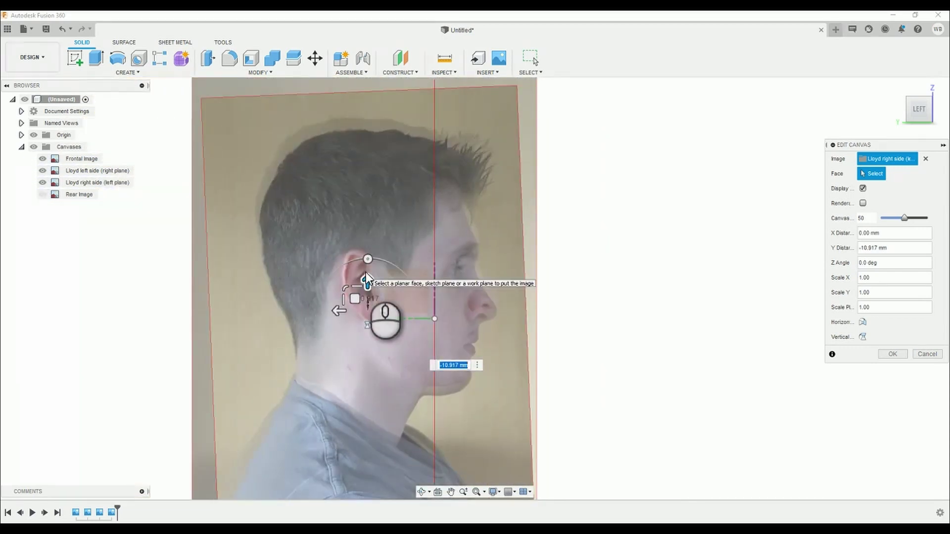
left_click_drag(366, 272, 362, 261)
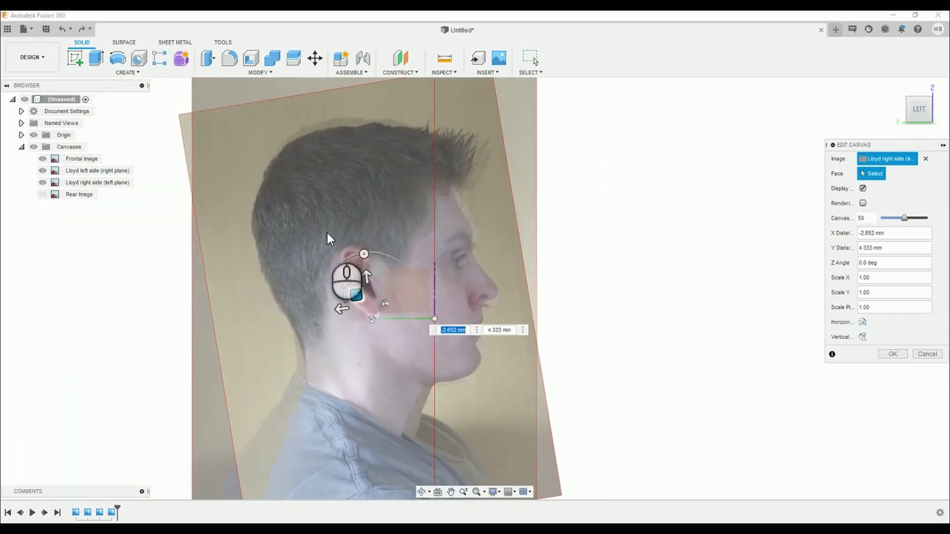
left_click_drag(356, 295, 325, 271)
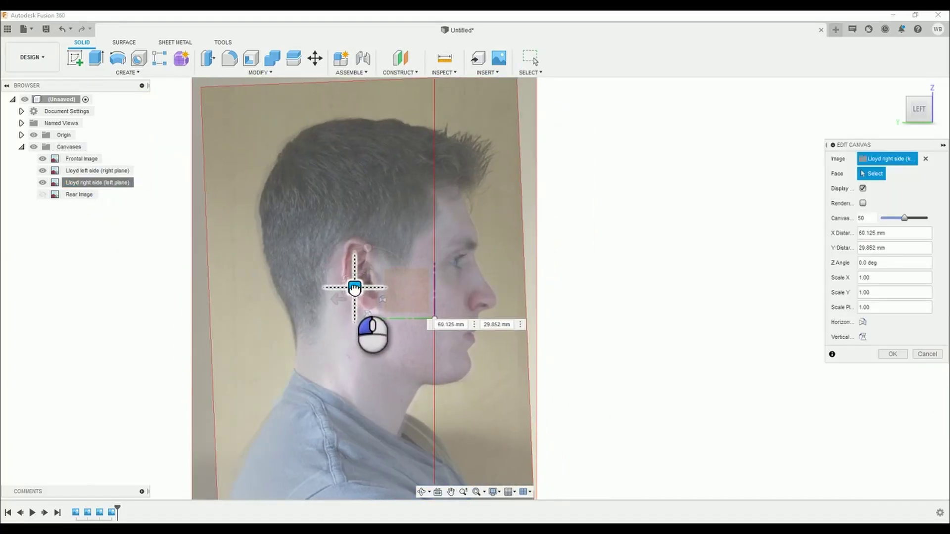
- Move the right-side profile canvas about 57.884 mm in X and 28.17 mm in Y to overlay the left-side profile
mouse_move(354, 288)
left_mouse_down()
mouse_move(336, 290)
mouse_move(357, 291)
left_mouse_up()
scroll(357, 256, "up", 4)
scroll(366, 304, "down", 3)
left_click_drag(387, 343, 386, 344)
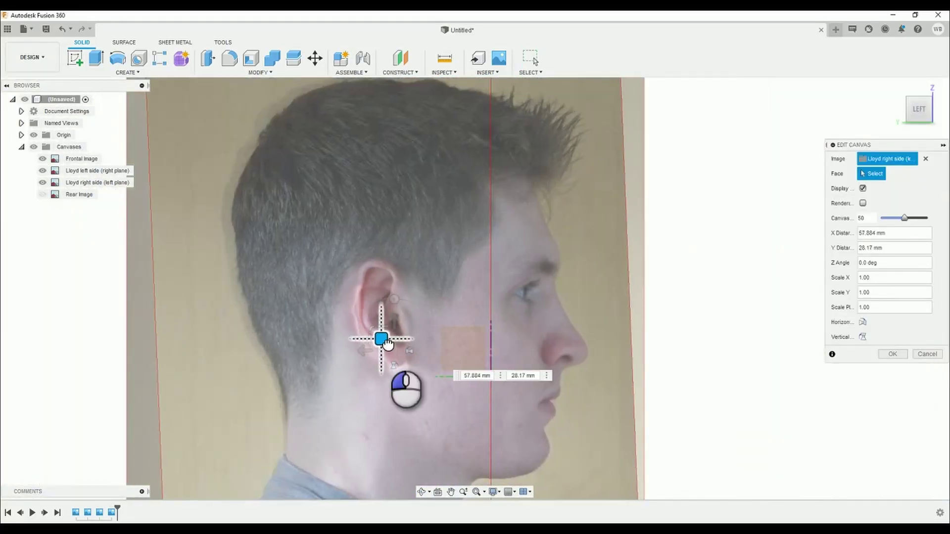
left_click(893, 353)
scroll(400, 207, "down", 5)
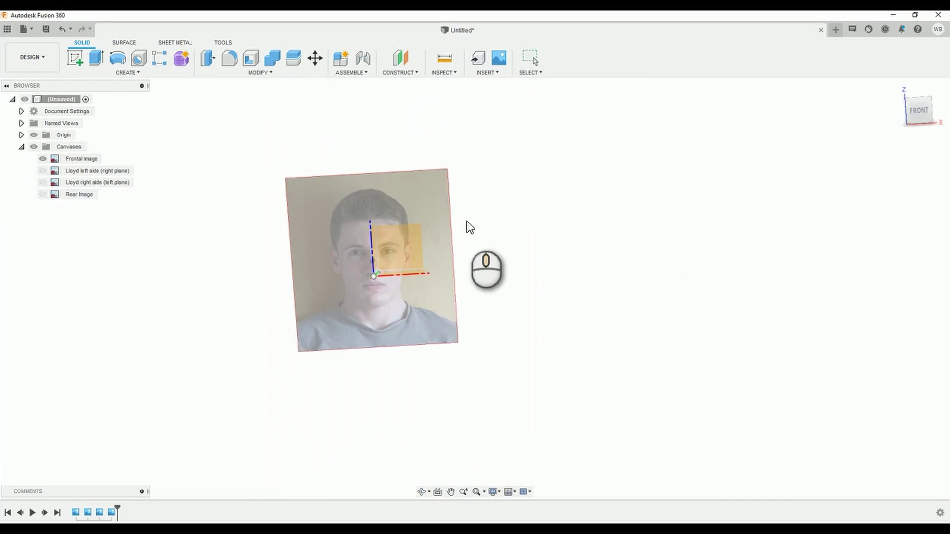
- From the back view, edit the Rear Image canvas and shift it -1.867 mm in Y and 1.47 mm in X over the frontal head
left_click(914, 118)
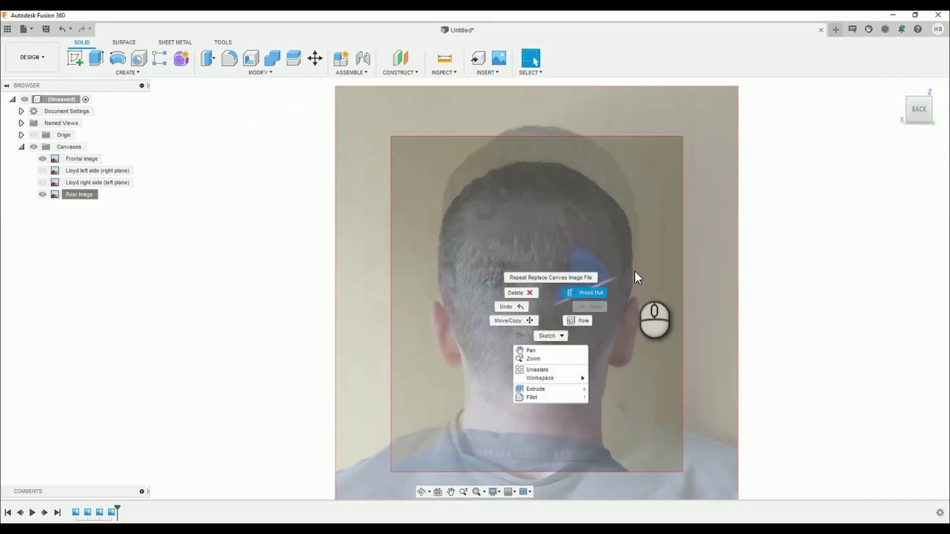
left_click(79, 194)
right_click(86, 194)
left_click(82, 208)
right_click(78, 197)
left_click(99, 219)
left_click_drag(537, 271, 539, 239)
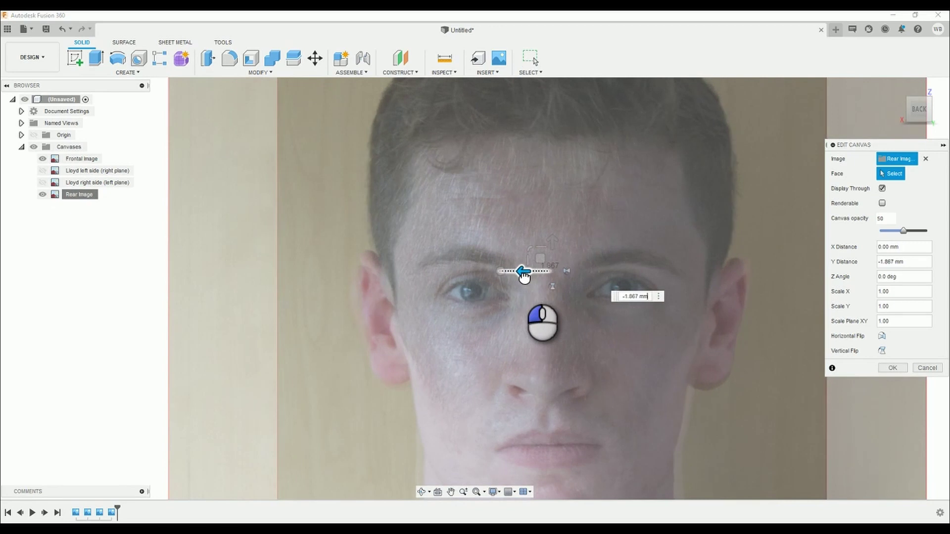
scroll(678, 266, "down", 3)
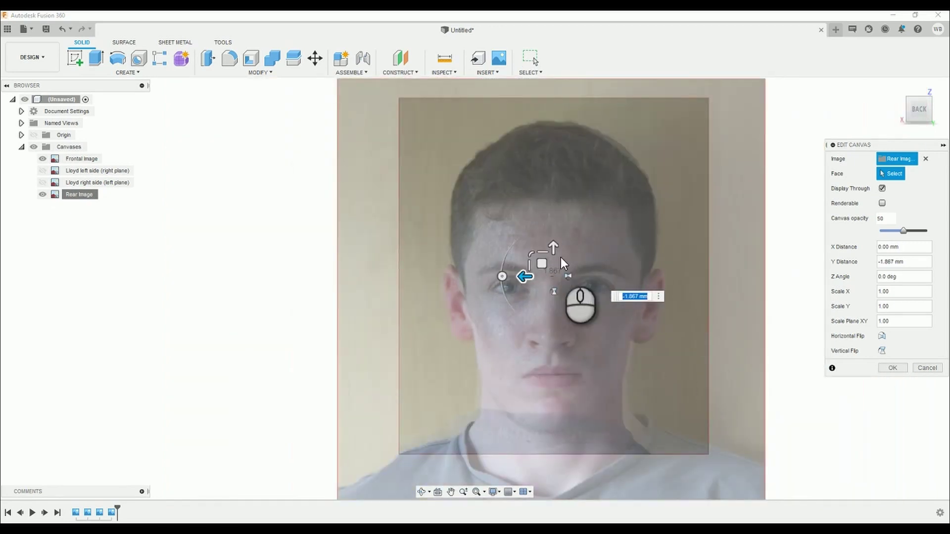
left_click_drag(552, 253, 556, 250)
- Toggle the frontal image to compare the ears and finish the rear canvas alignment with a -1.095 mm shift in Y
left_click(42, 159)
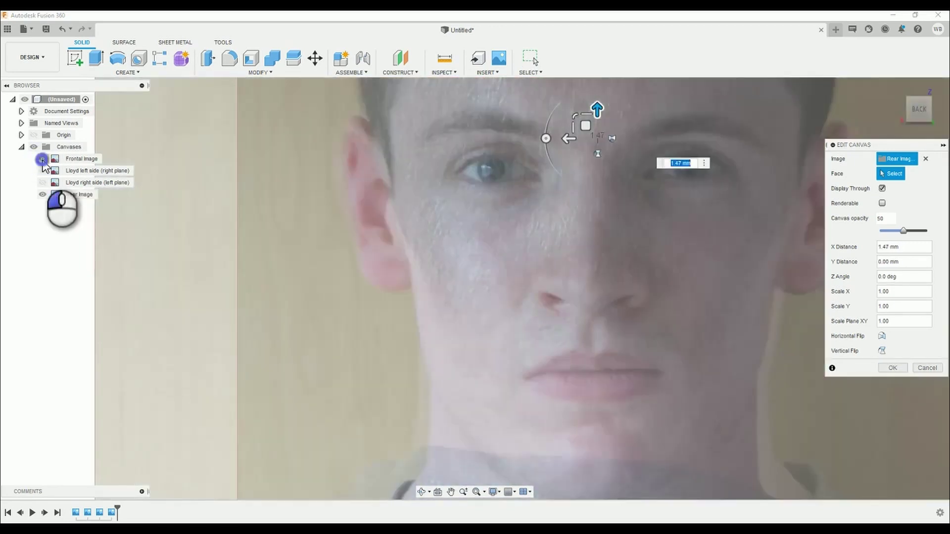
left_click(42, 159)
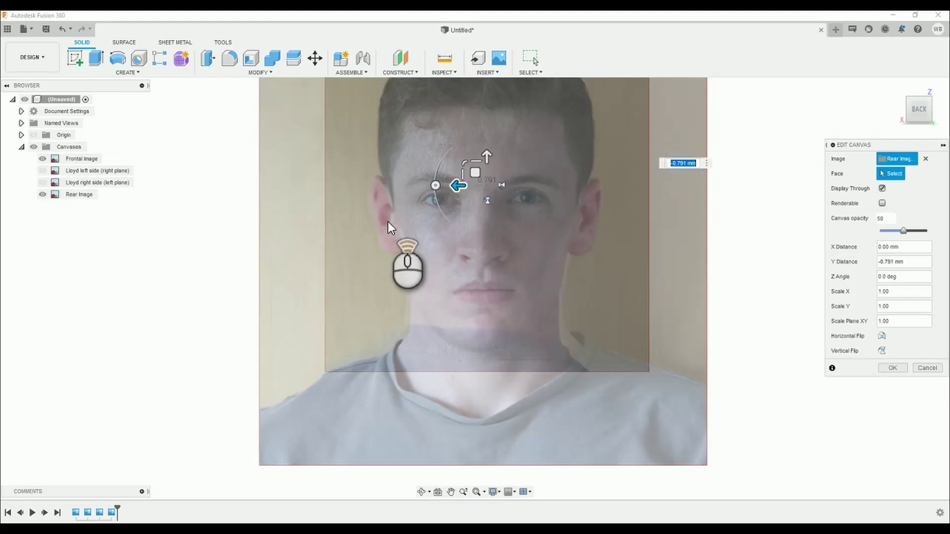
scroll(388, 221, "up", 1)
left_click(438, 216)
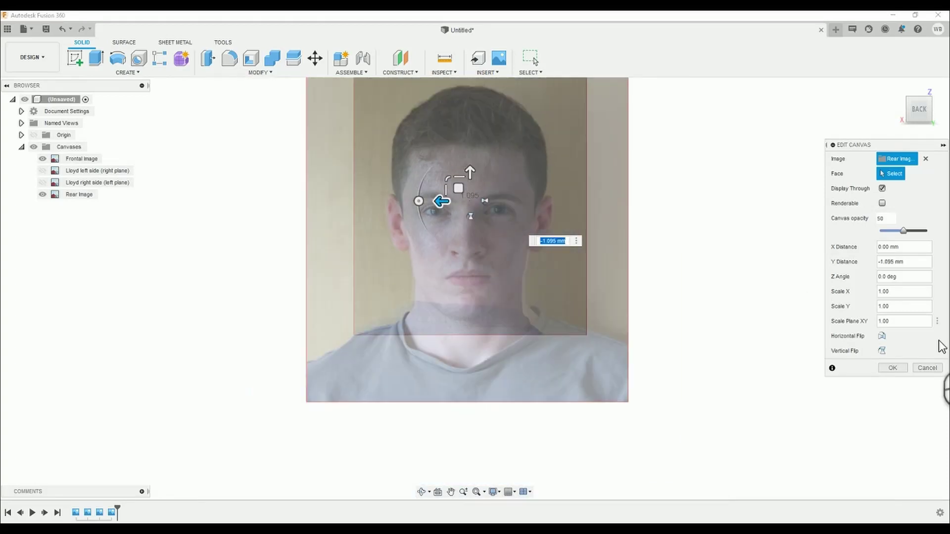
left_click(896, 368)
scroll(766, 209, "down", 3)
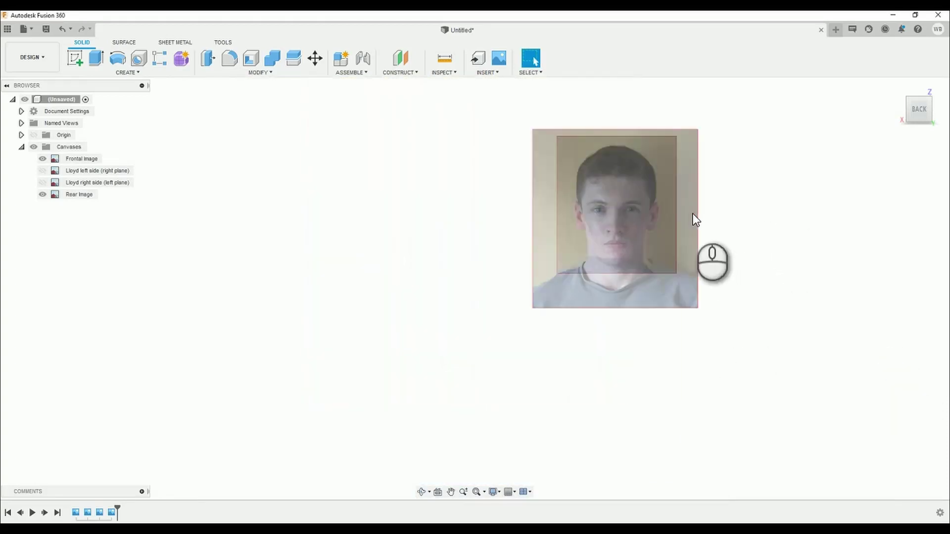
- With the Rear Image hidden, shift the Frontal Image canvas 9.848 mm in X and 0.624 mm in Y to centre the nose on the origin
left_click(42, 195)
left_click(304, 203)
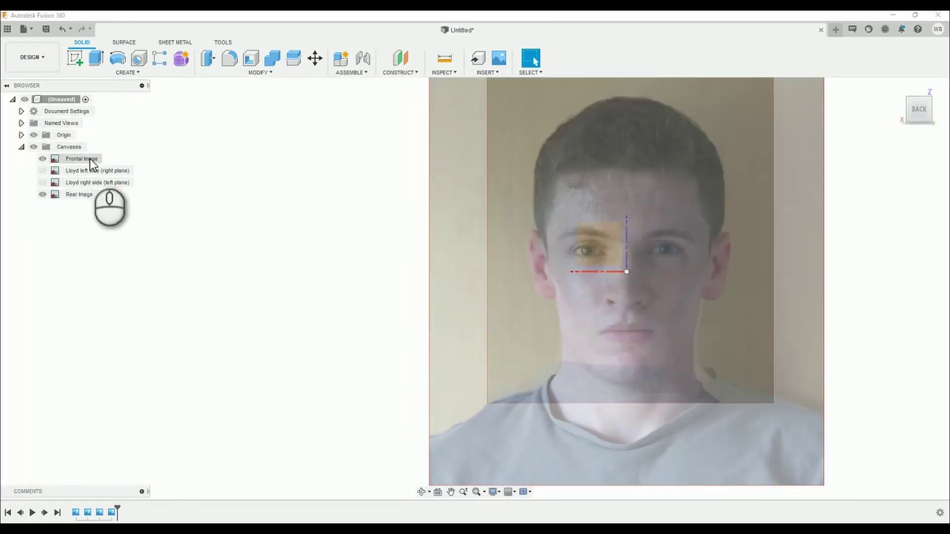
left_click(82, 159)
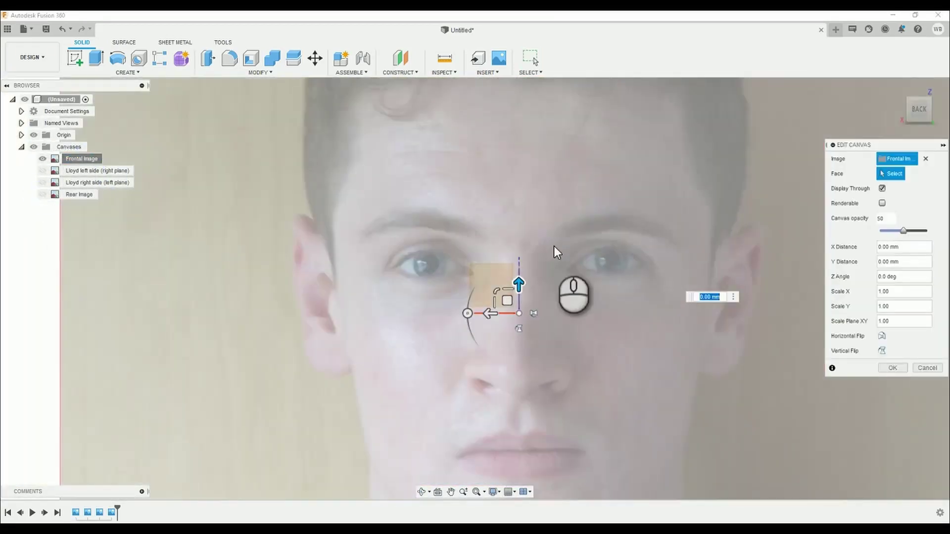
scroll(508, 317, "up", 4)
scroll(187, 205, "down", 2)
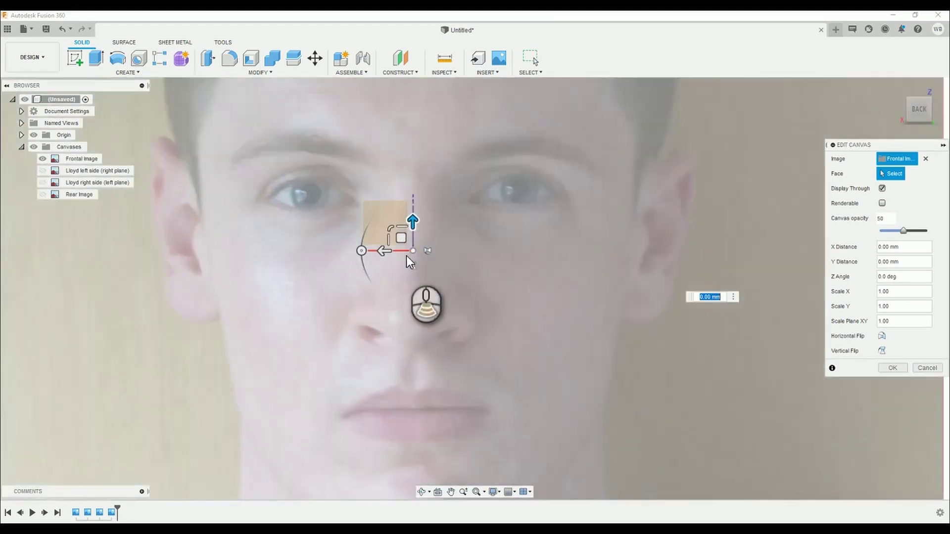
scroll(406, 259, "up", 2)
left_click_drag(405, 233, 413, 161)
scroll(428, 242, "down", 3)
left_click_drag(440, 132, 441, 82)
scroll(413, 134, "down", 3)
left_click_drag(432, 116, 398, 193)
scroll(421, 89, "up", 1)
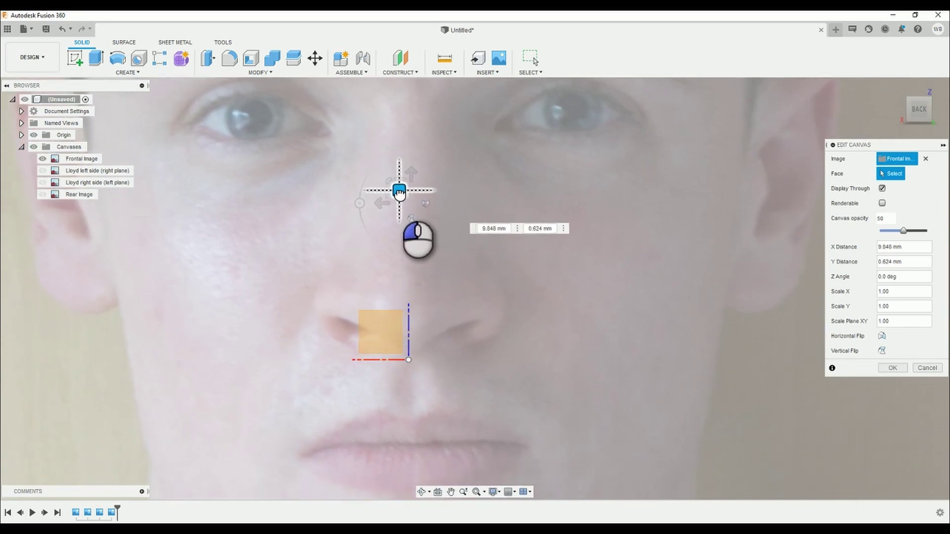
left_click(893, 370)
- Show the Rear Image canvas and toggle the Frontal Image to compare how the two heads line up
scroll(473, 345, "up", 7)
left_click(43, 195)
left_click(43, 159)
left_click(42, 159)
- From the front view, edit the Rear Image canvas and move it up to line up with the frontal head
right_click(79, 195)
left_click(101, 201)
middle_click_drag(285, 234, 421, 237, "shift")
left_click(915, 109)
scroll(470, 292, "down", 4)
scroll(459, 354, "down", 4)
left_click_drag(447, 330, 466, 236)
scroll(457, 325, "up", 4)
scroll(456, 325, "up", 4)
key("Return")
- Hide the Rear Image, show the left-side profile canvas and raise it 31.418 mm in Y to match the frontal face
left_click(42, 194)
left_click_drag(918, 109, 846, 172)
left_click(43, 170)
middle_click_drag(520, 295, 537, 291, "shift")
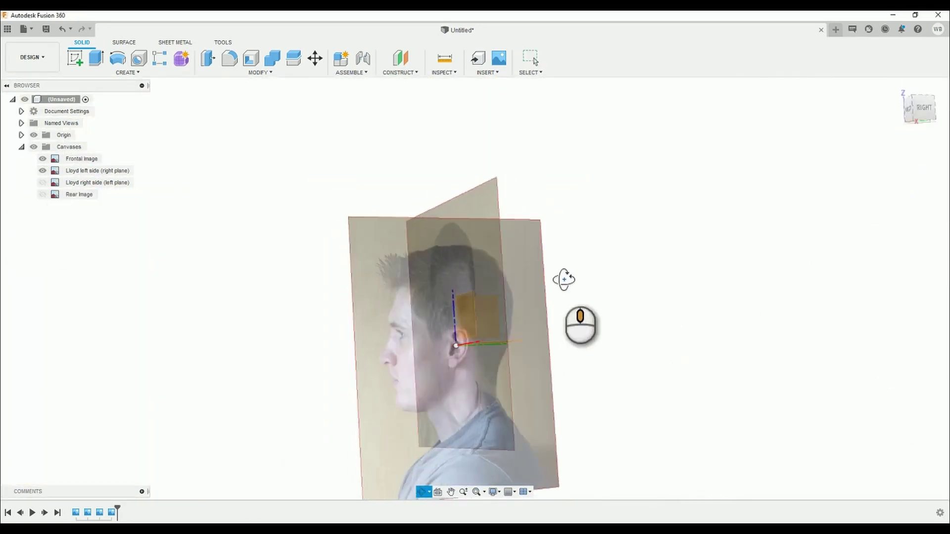
left_click(912, 111)
double_click(381, 299)
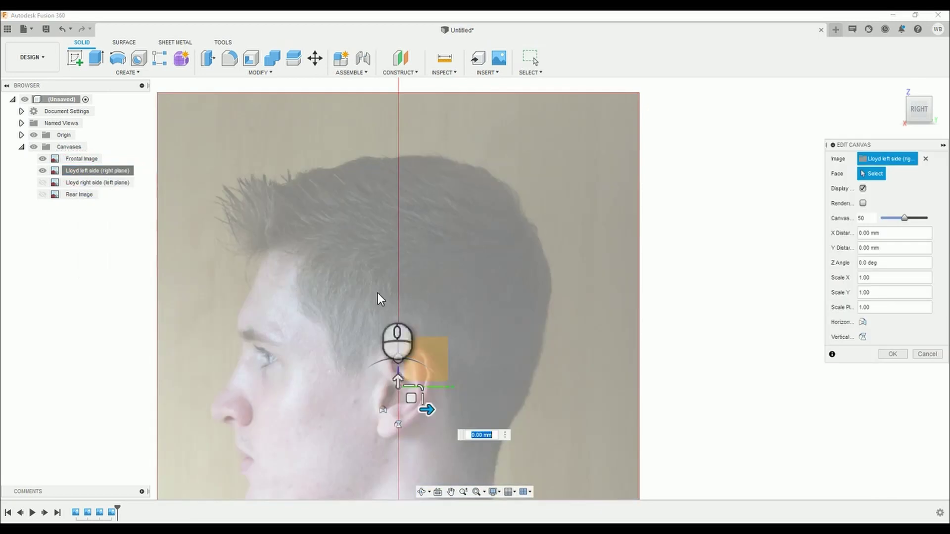
left_click(906, 110)
left_click_drag(307, 362, 307, 313)
middle_click_drag(539, 288, 609, 288)
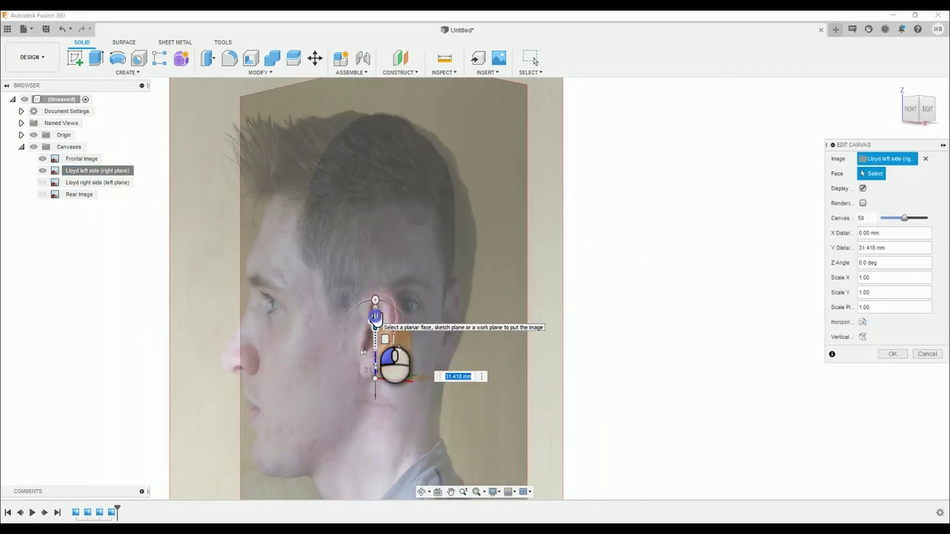
left_click_drag(376, 321, 375, 319)
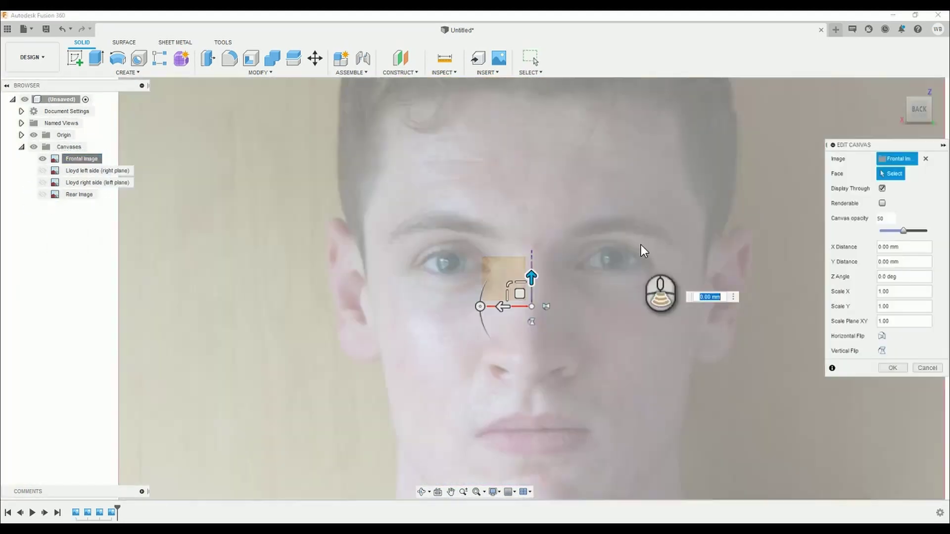
- Shift the Frontal Image canvas upward until the base of the nose sits on the origin, and accept the edit
scroll(640, 244, "down", 6)
mouse_move(405, 236)
left_mouse_down()
mouse_move(431, 235)
mouse_move(411, 242)
left_mouse_up()
scroll(431, 235, "up", 3)
left_click_drag(453, 138, 409, 96)
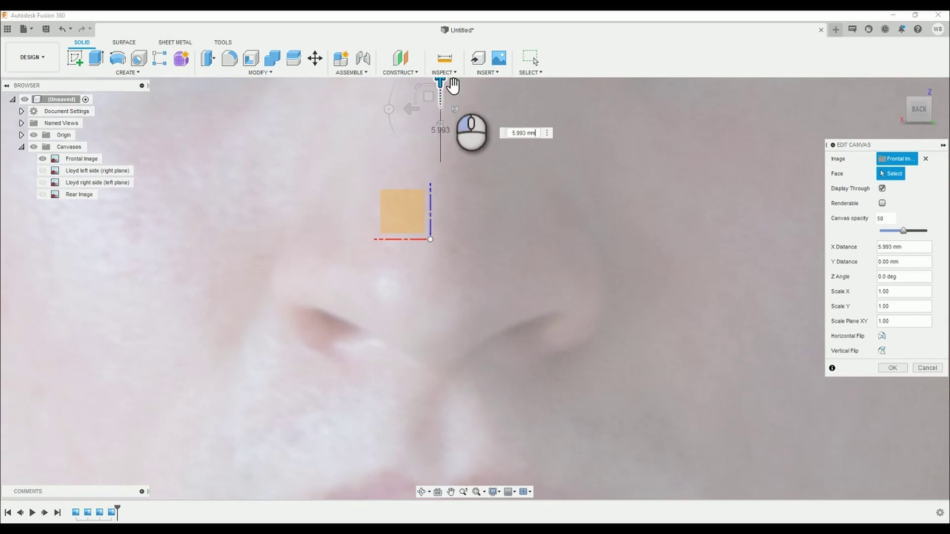
scroll(415, 141, "down", 5)
scroll(417, 114, "up", 3)
middle_click_drag(415, 115, 400, 214)
scroll(400, 214, "up", 2)
mouse_move(397, 194)
left_mouse_down()
mouse_move(400, 214)
mouse_move(396, 193)
left_mouse_up()
left_click(893, 368)
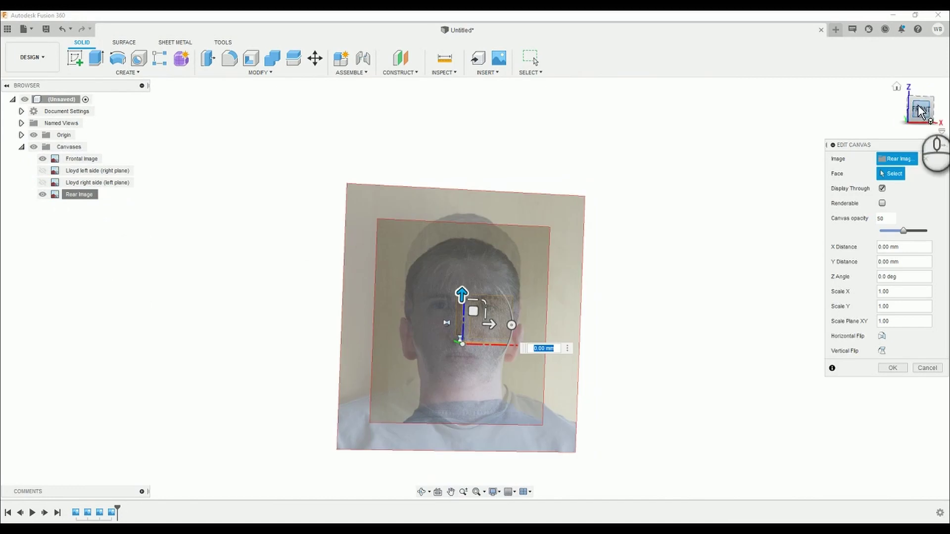
- Align the Rear Image canvas with the frontal head in the front view and accept the edit
left_click(921, 110)
scroll(492, 282, "up", 5)
scroll(492, 282, "down", 8)
left_click(892, 367)
- Show the left-side profile canvas and shift it 30.461 mm in Y and 59.732 mm in X around the origin
left_click(42, 170)
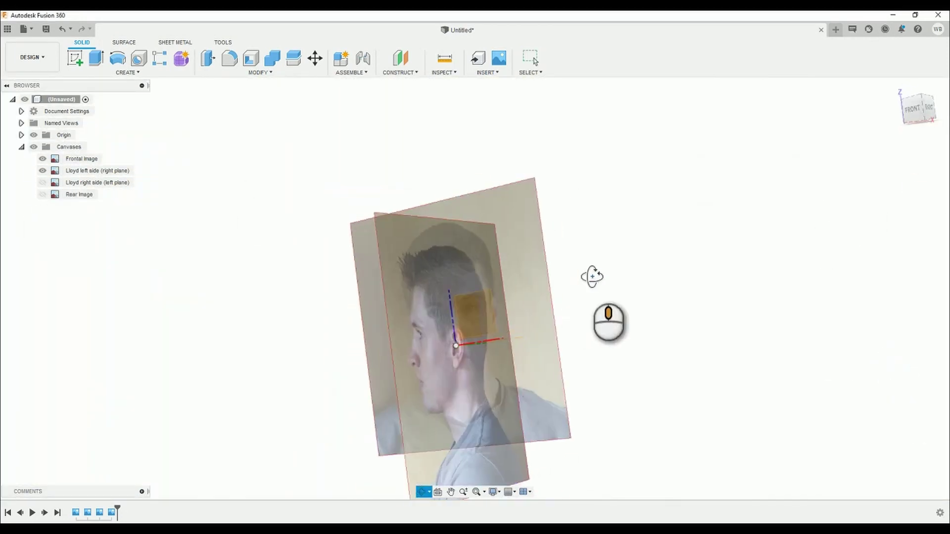
middle_click_drag(495, 277, 571, 275, "shift")
left_click(917, 111)
scroll(398, 165, "up", 3)
right_click(84, 170)
left_click(98, 186)
left_click(893, 114)
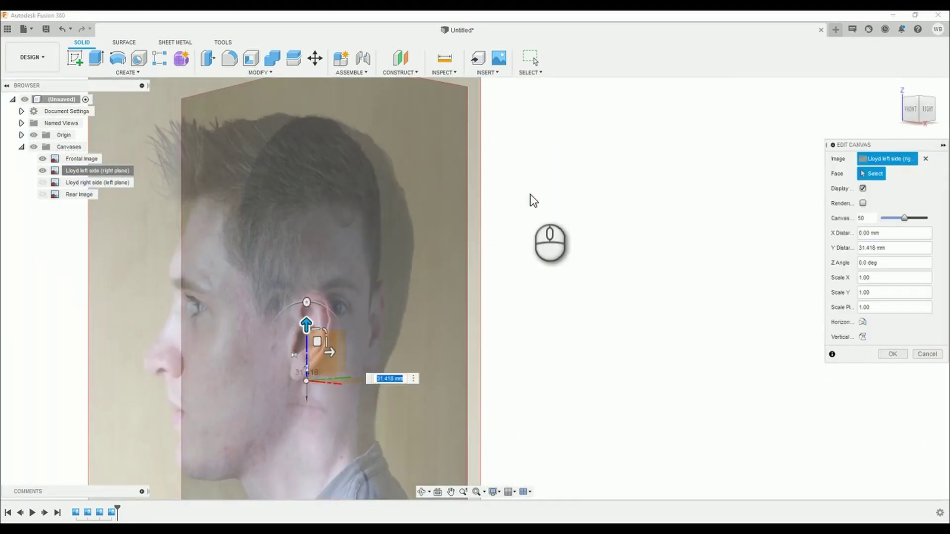
middle_click_drag(531, 203, 599, 203)
mouse_move(375, 323)
left_mouse_down()
mouse_move(377, 311)
mouse_move(375, 324)
left_mouse_up()
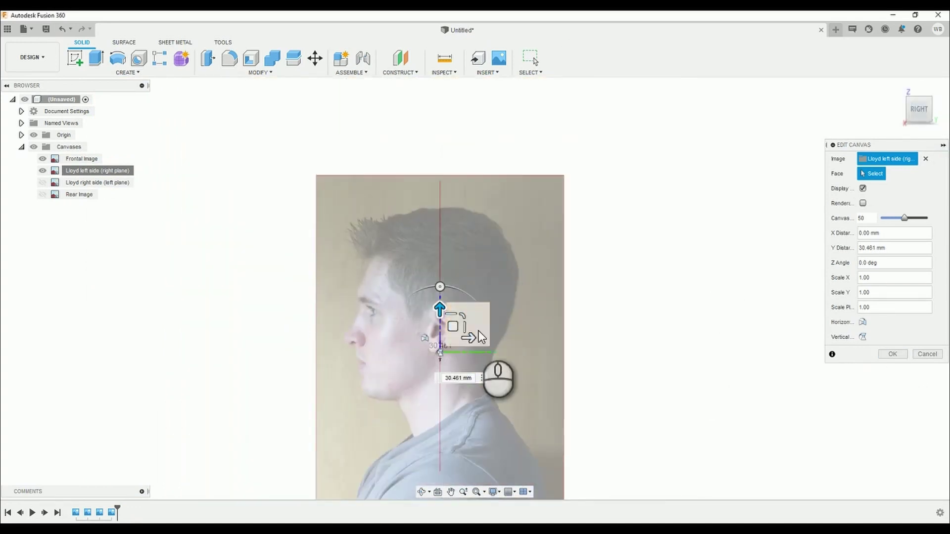
left_click_drag(479, 333, 523, 338)
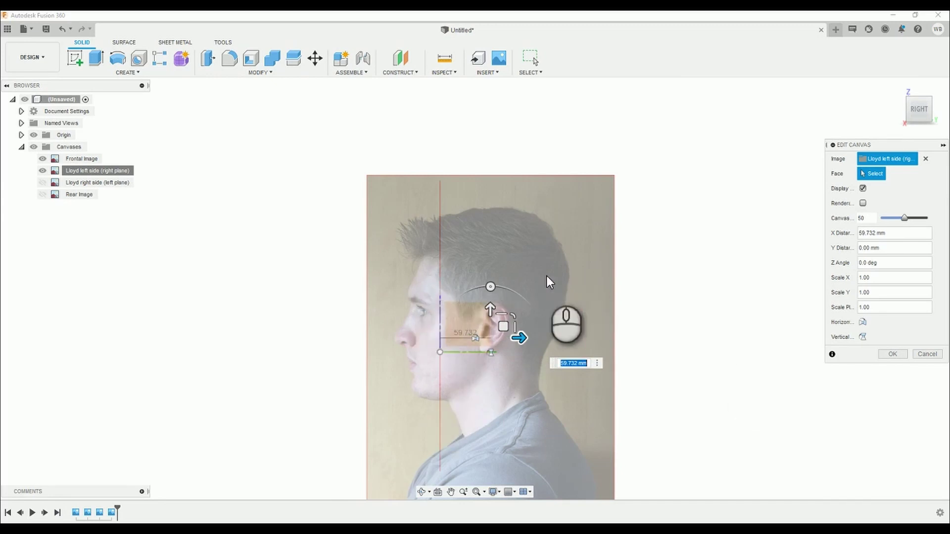
- From the left view, try to align the right-side profile canvas with the left-side one by shifting it -1.614 mm in X and rotating it
left_click(913, 107)
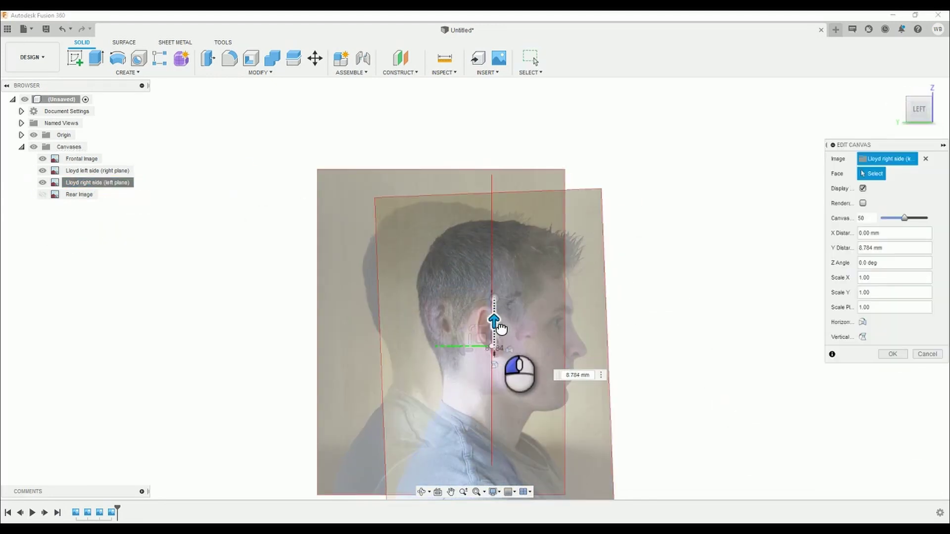
left_click_drag(426, 309, 396, 306)
left_click_drag(418, 346, 421, 346)
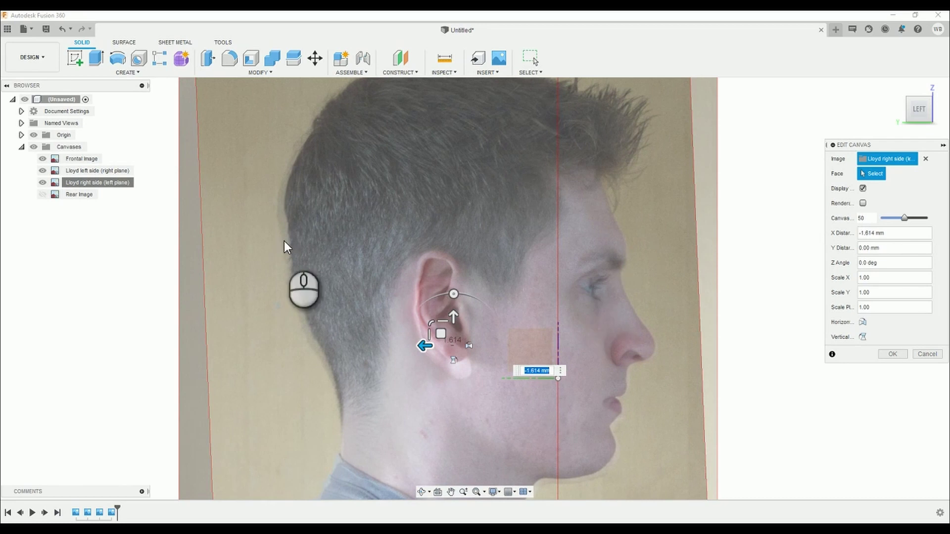
scroll(393, 198, "down", 2)
scroll(548, 208, "up", 3)
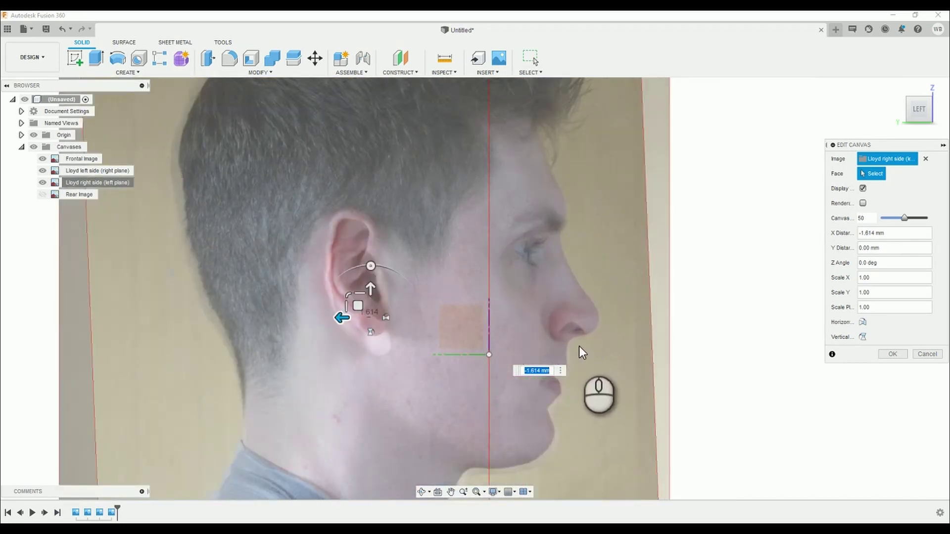
left_click_drag(371, 288, 371, 313)
scroll(364, 271, "down", 3)
left_click_drag(368, 258, 362, 260)
left_click_drag(354, 299, 322, 271)
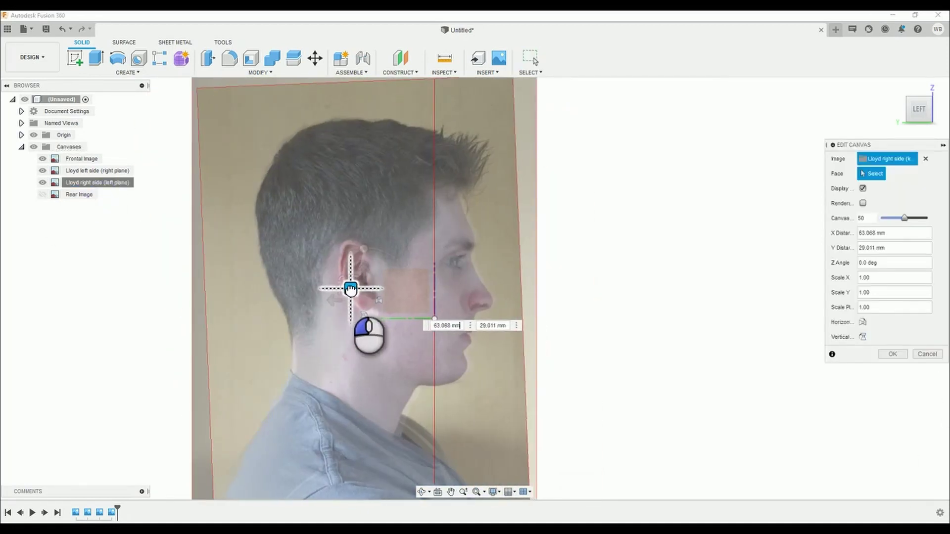
- Adjust the right-side profile canvas in X and Y until it overlays the left-side profile, and accept the edit
left_click_drag(350, 290, 357, 289)
scroll(349, 269, "up", 4)
scroll(412, 313, "down", 2)
left_click_drag(387, 344, 386, 341)
key("Return")
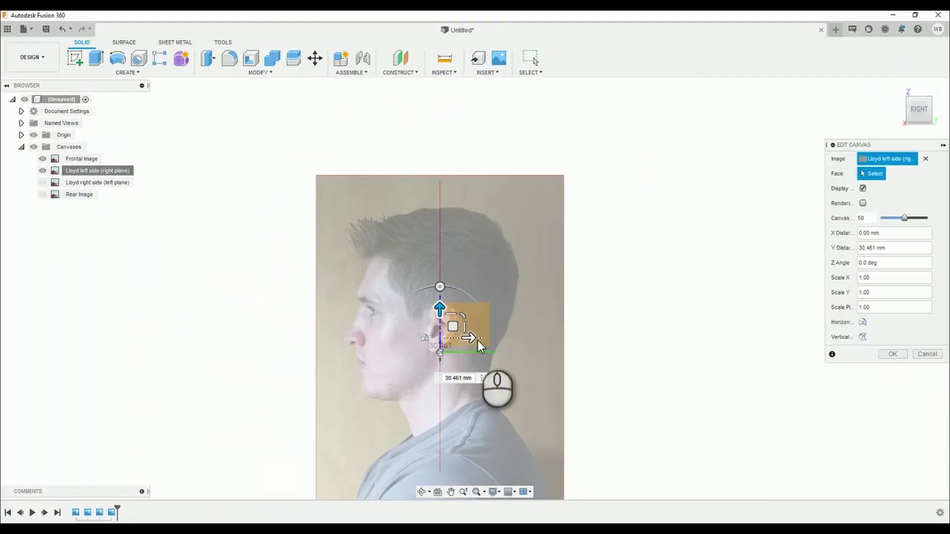
- Shift the left-side profile canvas 59.732 mm in X and show the right-side profile canvas from the left view
left_click_drag(476, 341, 522, 335)
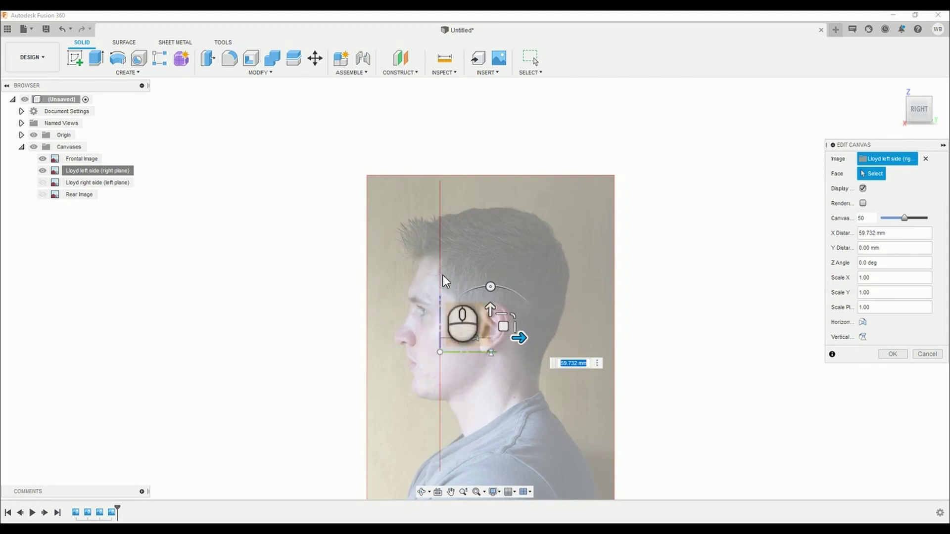
left_click(890, 360)
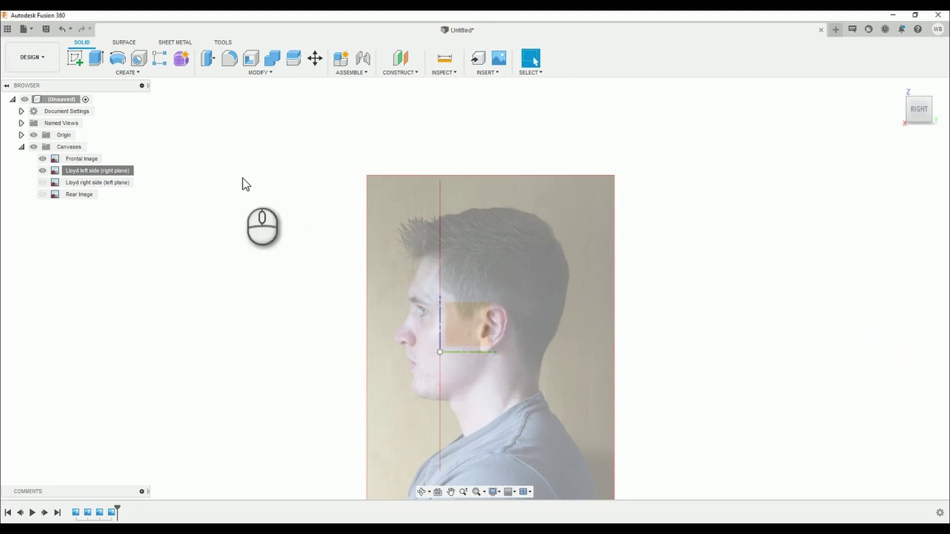
middle_click_drag(242, 178, 470, 197, "shift")
left_click(42, 182)
left_click(906, 107)
- Try moving the right-side profile canvas onto the left-side profile, nudging it -1.614 mm in X
right_click(82, 183)
left_click(100, 205)
left_click_drag(496, 331, 453, 313)
scroll(435, 318, "up", 3)
left_click_drag(421, 346, 425, 345)
scroll(355, 126, "down", 2)
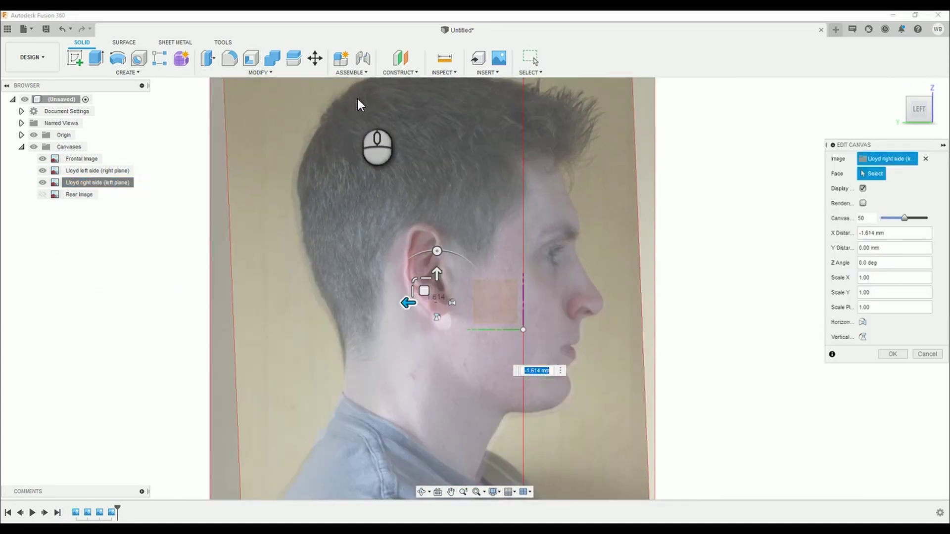
scroll(553, 155, "up", 3)
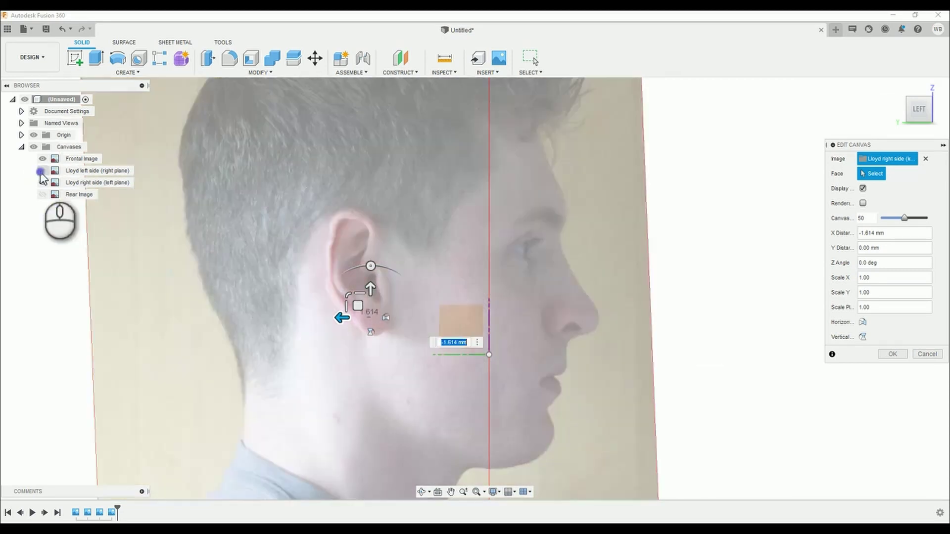
- Try rotating the right-side profile canvas -7 degrees and shifting it to match the ears, and discard the edit
left_click(43, 183)
left_click_drag(371, 289, 371, 304)
scroll(369, 284, "down", 2)
left_click_drag(367, 259, 361, 260)
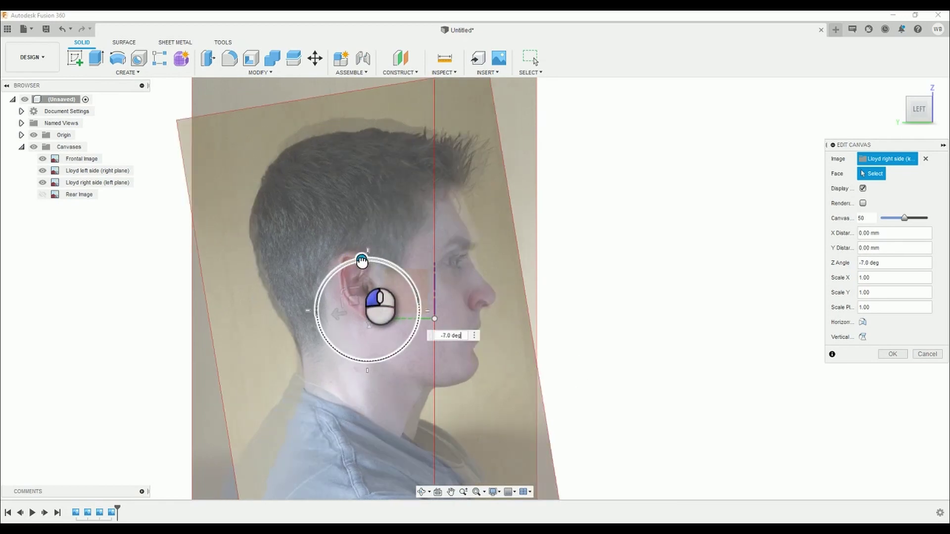
left_click_drag(354, 299, 357, 289)
key("ctrl+z")
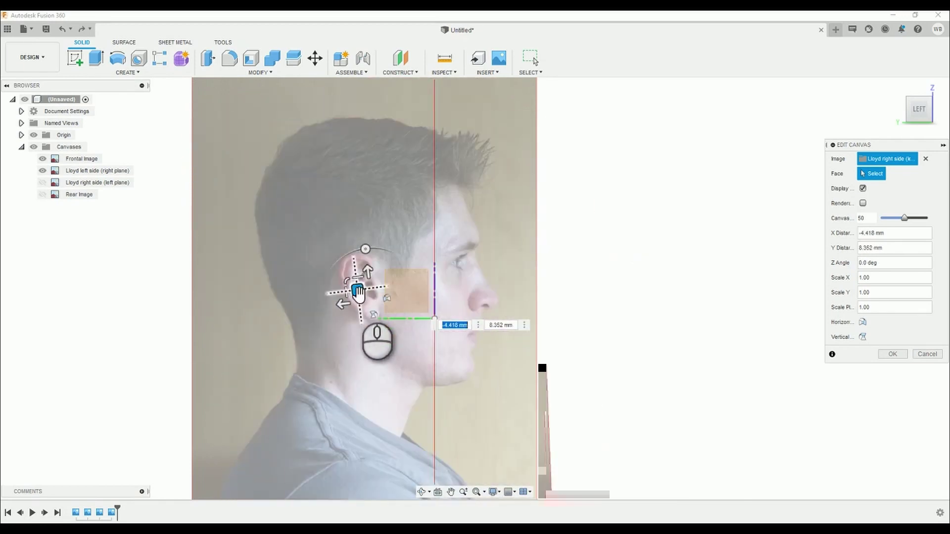
left_click_drag(358, 292, 322, 269)
left_click(934, 353)
- Edit the right-side profile canvas again and move it in X and Y to overlay the left-side profile
right_click(87, 183)
left_click(107, 191)
left_click_drag(424, 321, 356, 291)
scroll(344, 256, "up", 5)
scroll(379, 318, "down", 3)
left_click(384, 340)
left_click(892, 355)
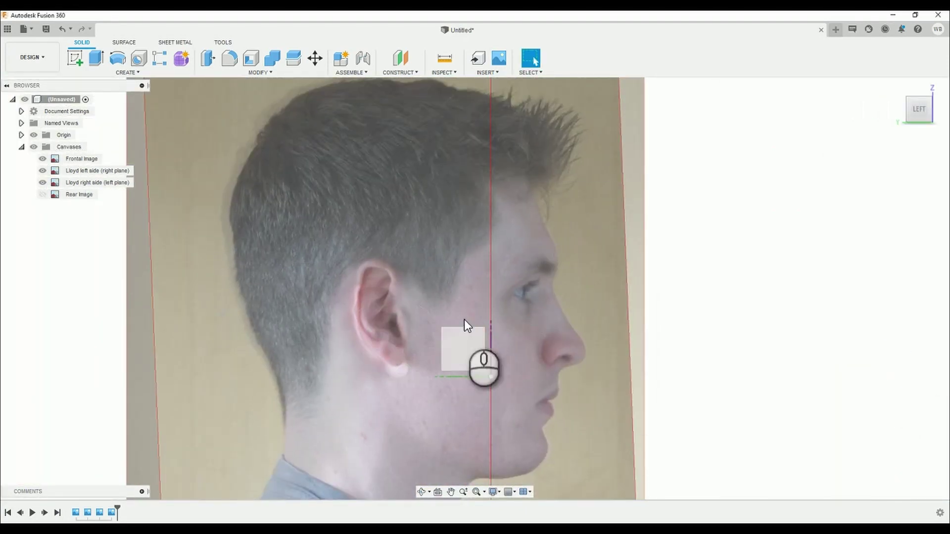
- Hide both side profile canvases and return to the front view with only the Frontal Image shown
scroll(400, 212, "down", 3)
middle_click_drag(400, 210, 144, 171, "shift")
left_click(43, 170)
left_click(42, 182)
scroll(317, 248, "down", 2)
left_click(896, 86)
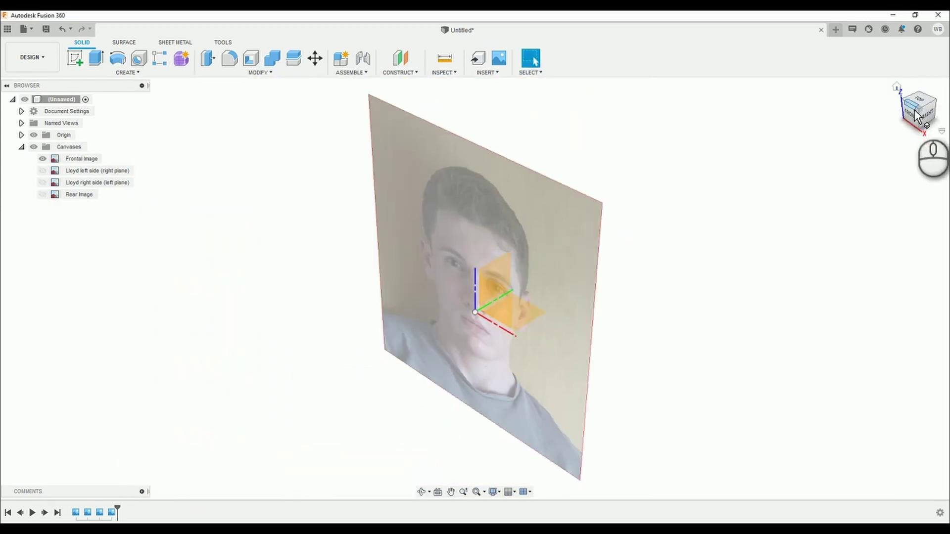
left_click(912, 114)
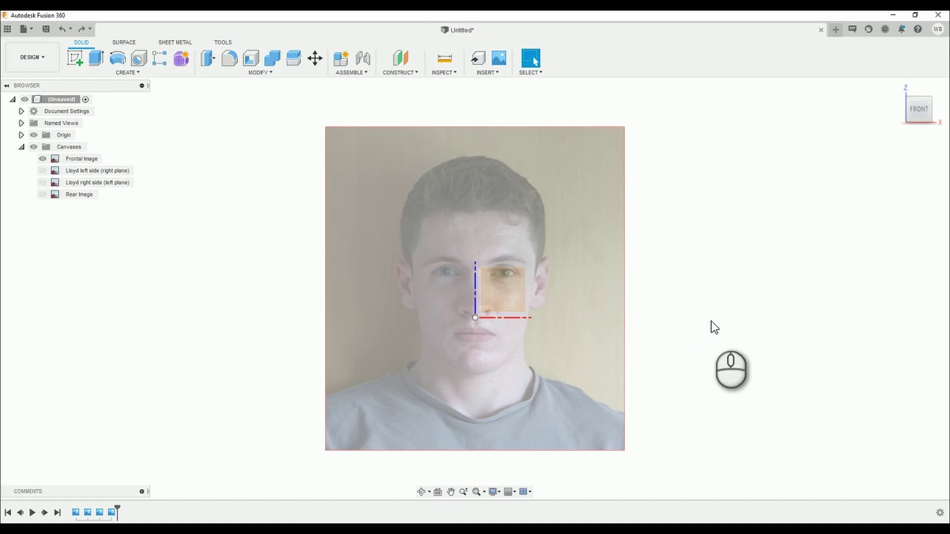
- Start a form and create a centre-rectangle T-spline plane on the front plane over the cheek, as a new body
left_click(182, 58)
left_click(118, 58)
left_click(501, 295)
scroll(516, 307, "up", 2)
scroll(515, 307, "down", 2)
scroll(516, 307, "up", 2)
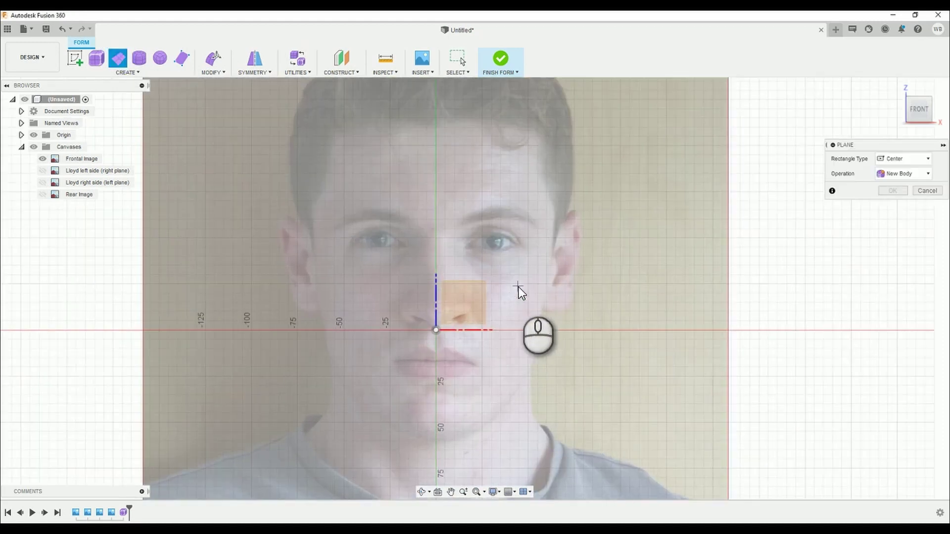
left_click(498, 292)
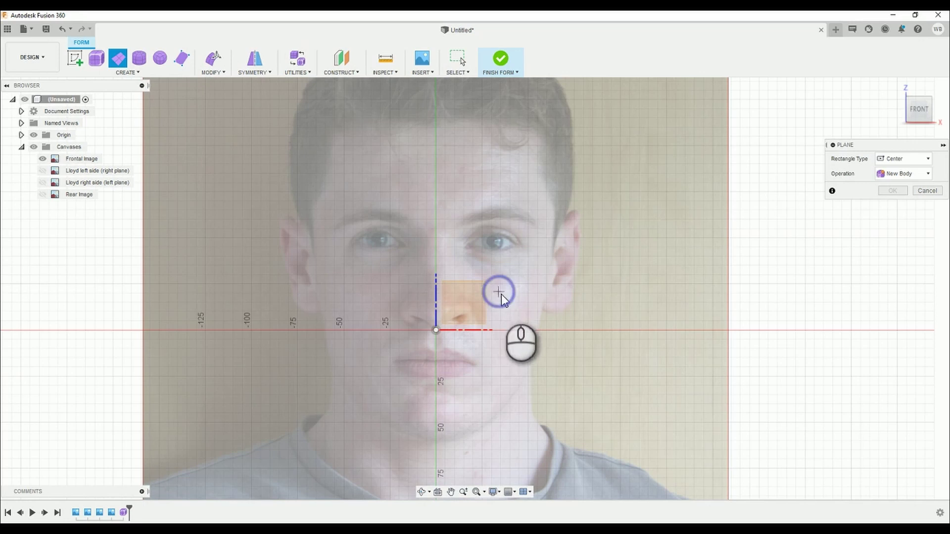
left_click(522, 313)
left_click(890, 250)
- Use Edit Form on the whole T-spline plane to move it down beside the nose, shrink it and rotate it -6 degrees
scroll(468, 278, "up", 3)
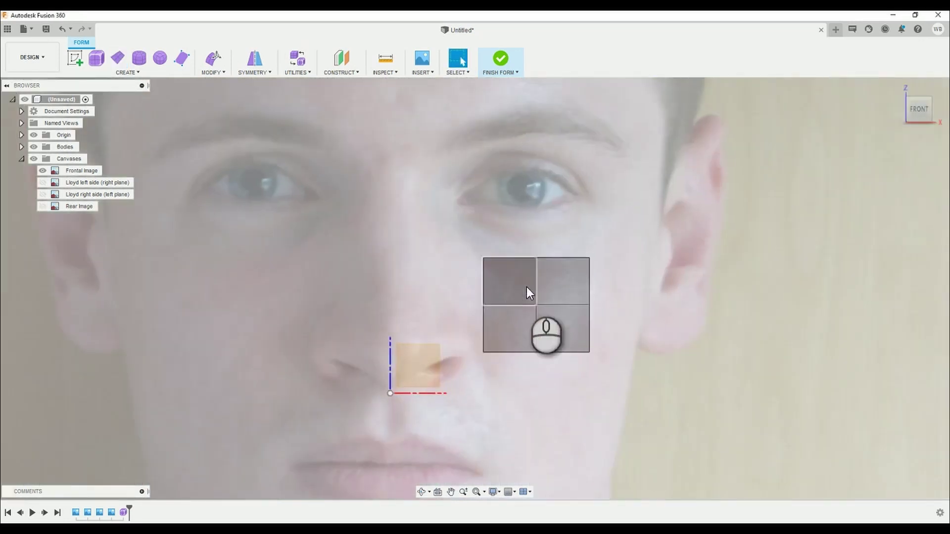
left_click_drag(471, 252, 589, 381)
left_click(213, 59)
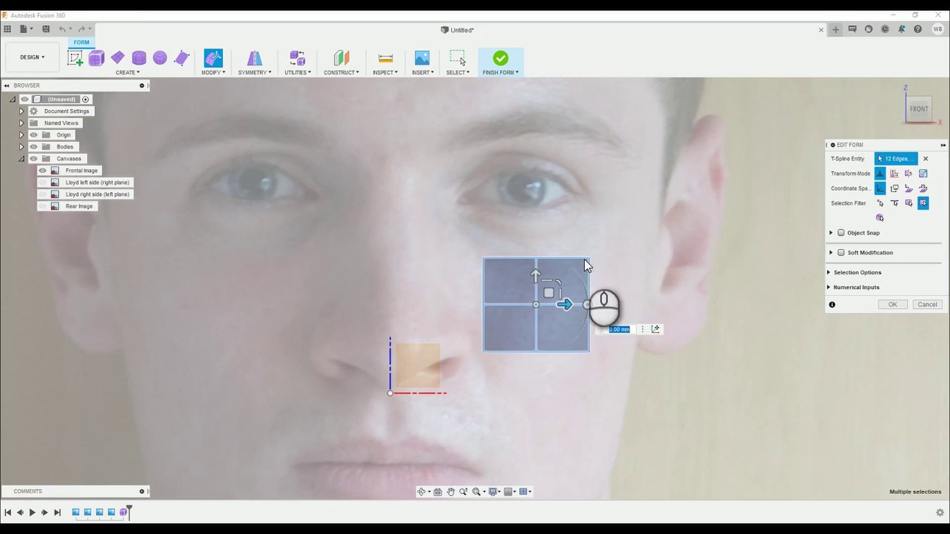
left_click_drag(560, 283, 573, 377)
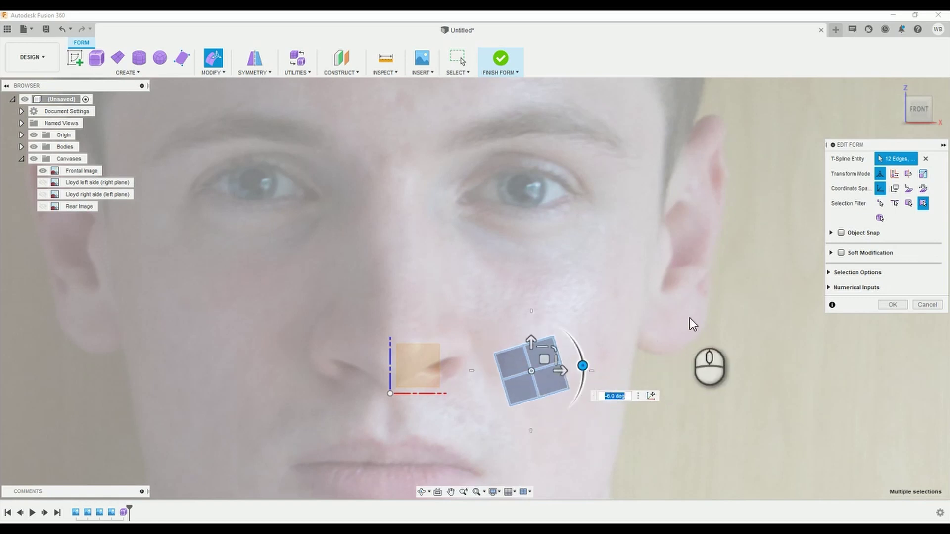
left_click(767, 369)
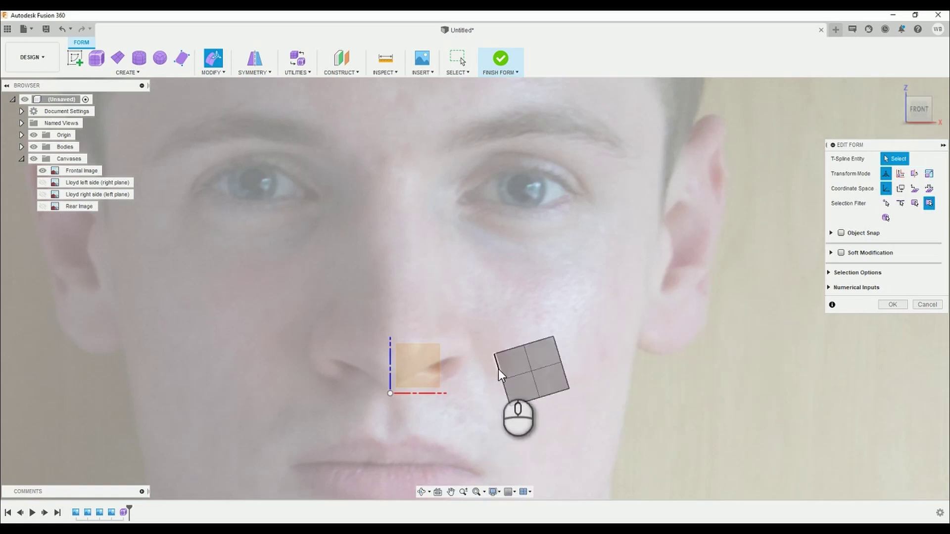
- Use Edit Form to move the T-spline plane's edge nearest the nose slightly inward
left_click_drag(484, 338, 515, 414)
left_click_drag(521, 366, 548, 402)
left_click_drag(545, 365, 553, 361)
left_click(537, 406)
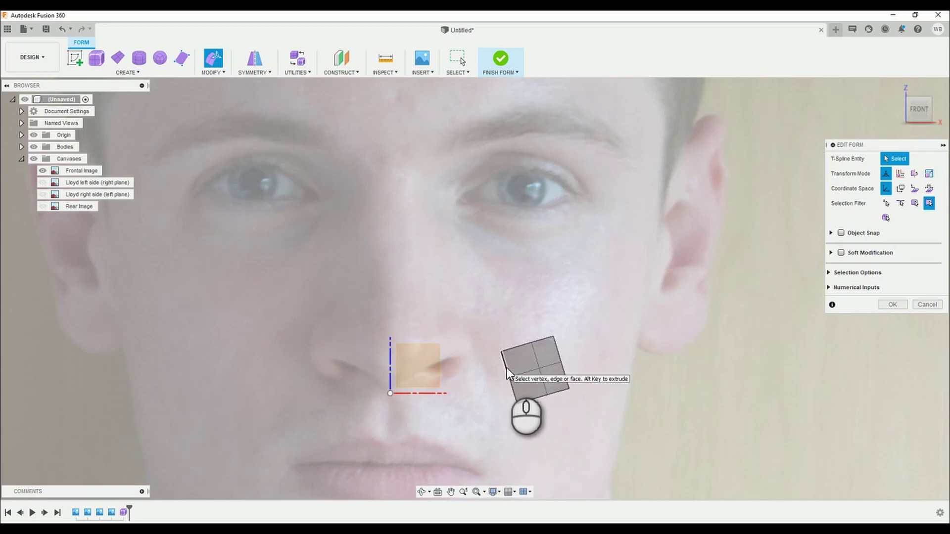
- Use Edit Form to move the T-spline plane's lower corner nearest the mouth slightly downward
left_click(512, 394)
mouse_move(524, 386)
left_mouse_down()
mouse_move(550, 389)
mouse_move(555, 407)
mouse_move(529, 388)
left_mouse_up()
left_click(737, 357)
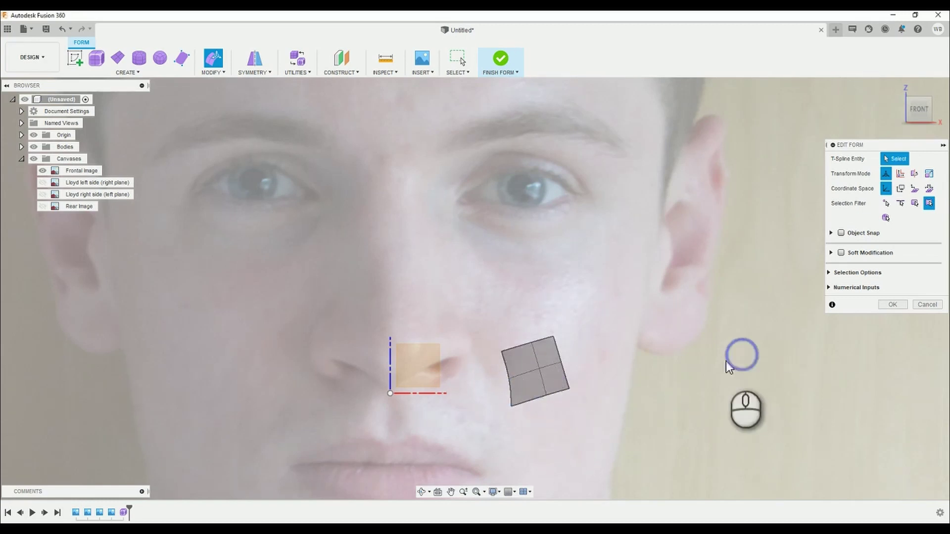
- Extrude the plane's upper edge pair about 5.2 mm up and 4.2 mm toward the nose, and nudge the new edge slightly up and outward
double_click(514, 346)
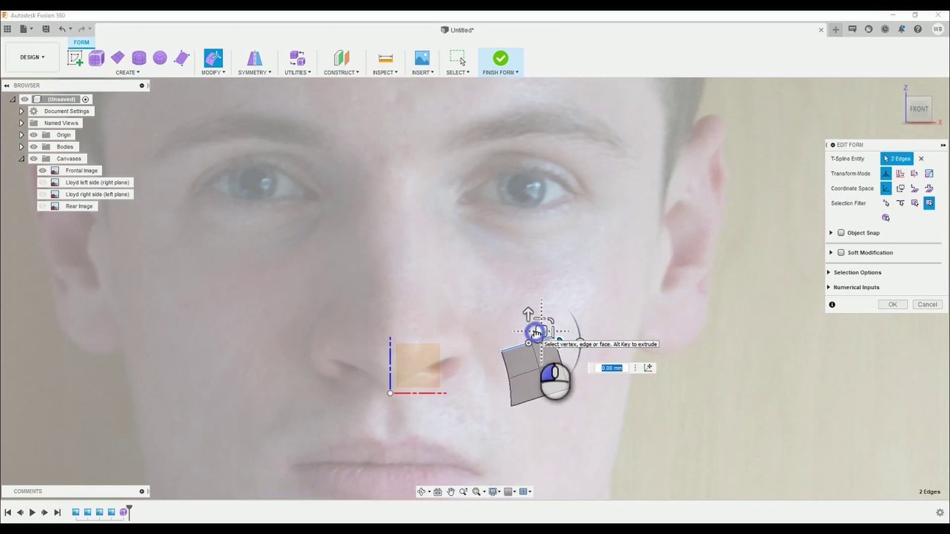
left_click_drag(537, 330, 519, 313)
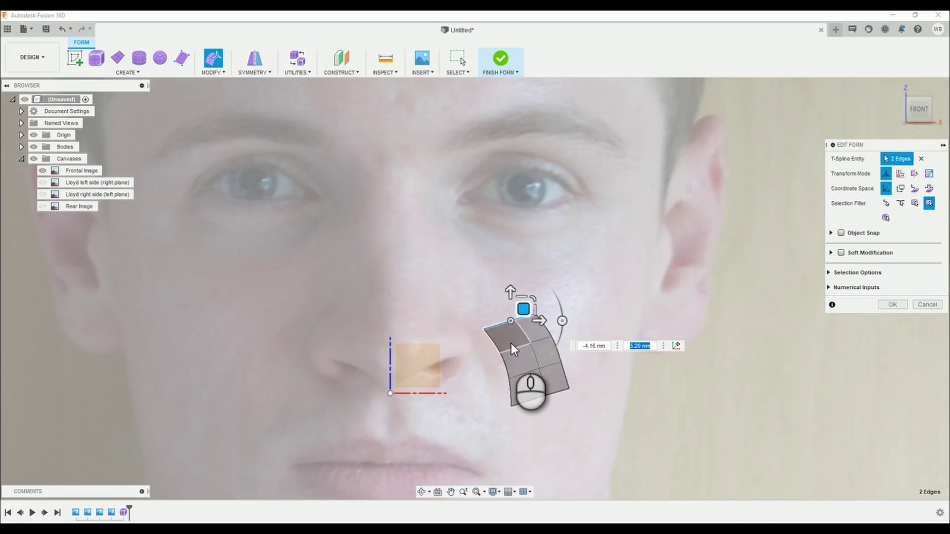
left_click_drag(487, 339, 536, 338)
left_click(473, 313)
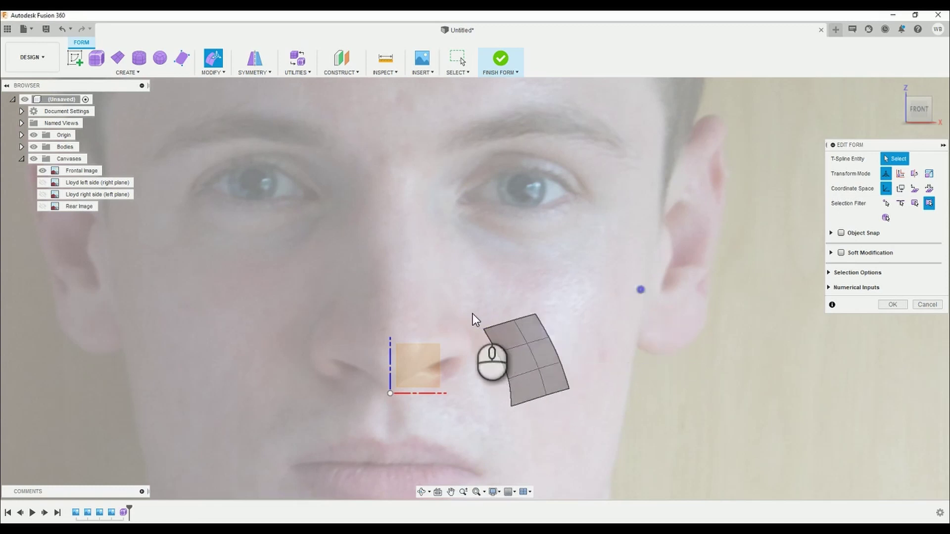
double_click(494, 326)
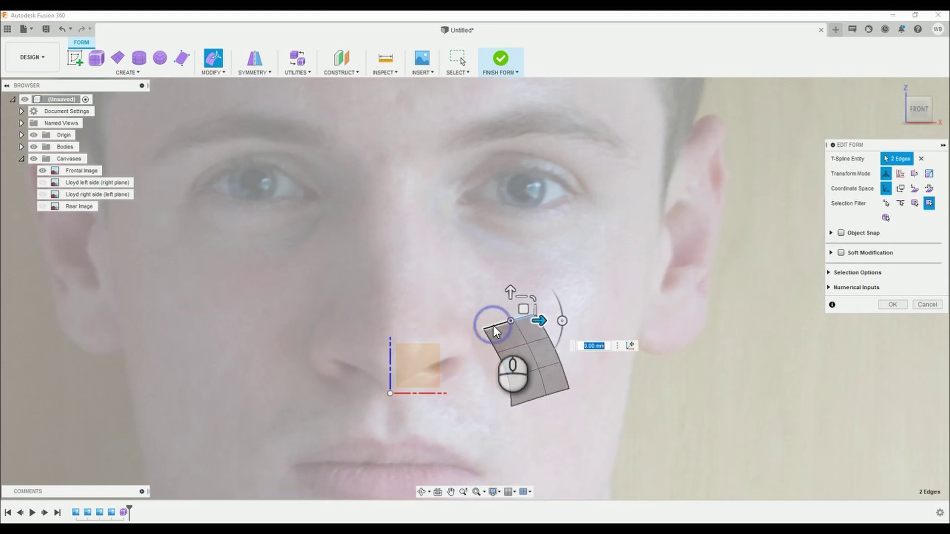
left_click_drag(522, 313, 525, 309)
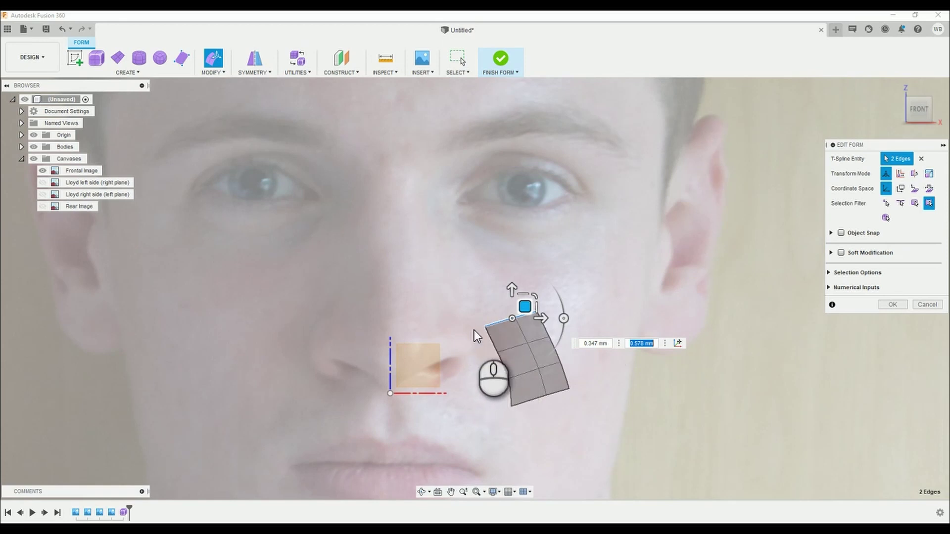
left_click_drag(482, 329, 541, 336)
left_click(665, 322)
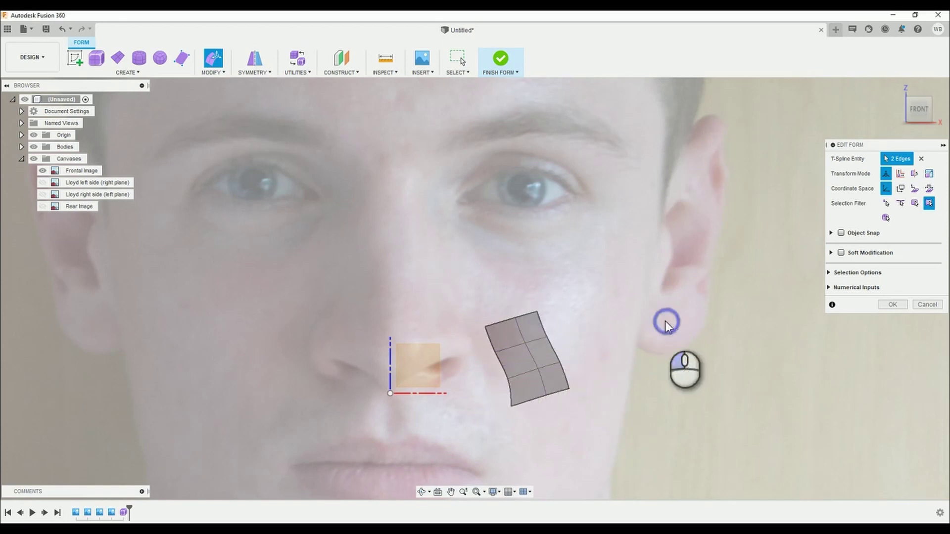
- Extrude the upper edge pair upward to add a fourth row of faces, and rotate the new edge closer to horizontal
left_click(506, 317)
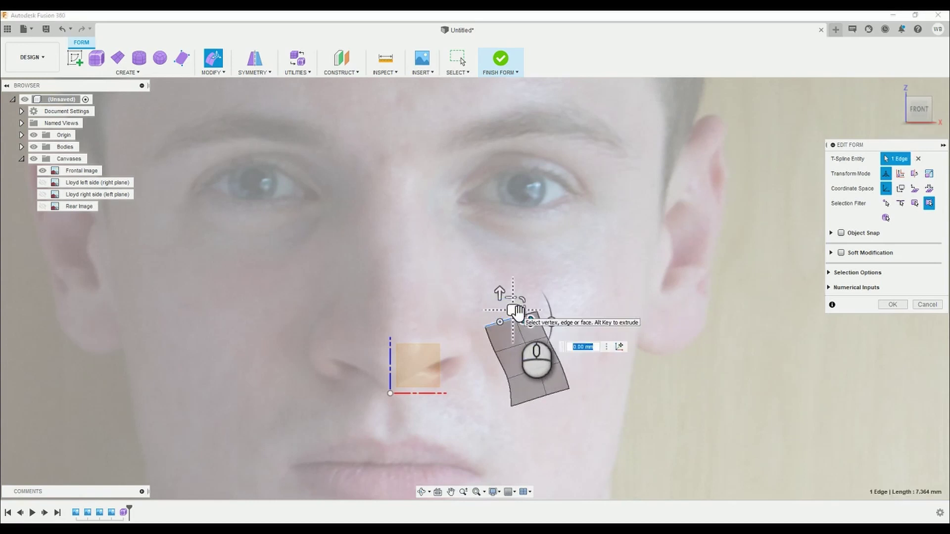
left_click(562, 288)
double_click(518, 313)
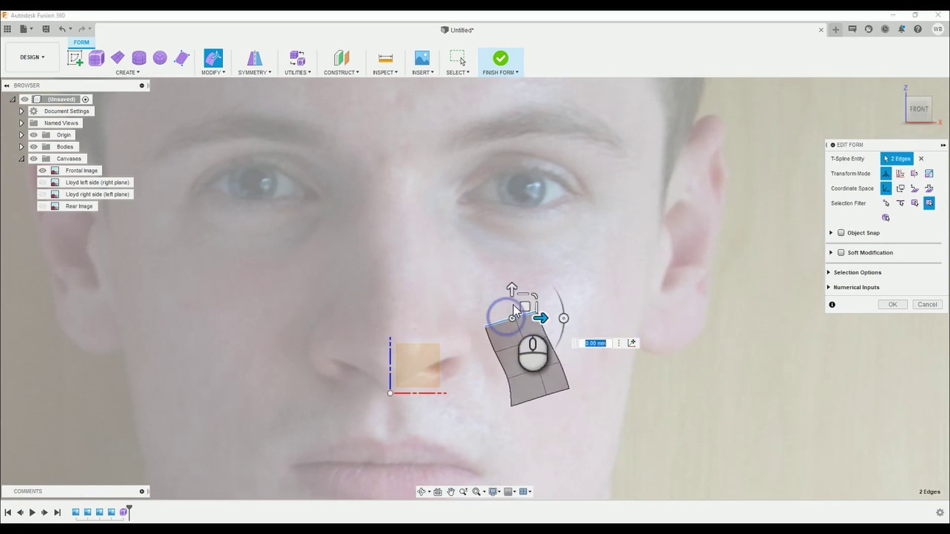
mouse_move(521, 303)
left_mouse_down()
mouse_move(515, 277)
mouse_move(558, 303)
mouse_move(515, 282)
mouse_move(527, 289)
left_mouse_up()
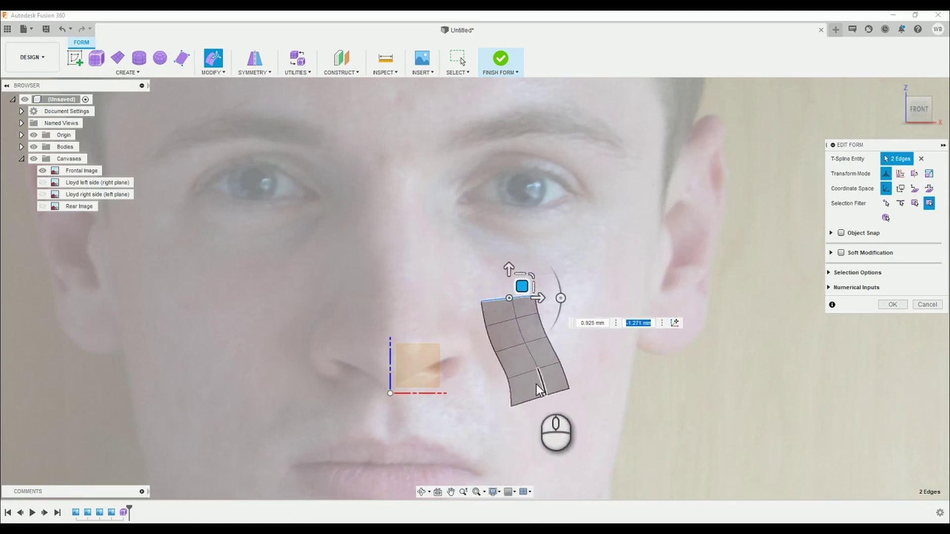
- Lower both bottom corners of the strip, moving the outer one about 1.5 mm inward and 3.1 mm down
left_click_drag(549, 414, 533, 376)
left_click(541, 419)
left_click(566, 391)
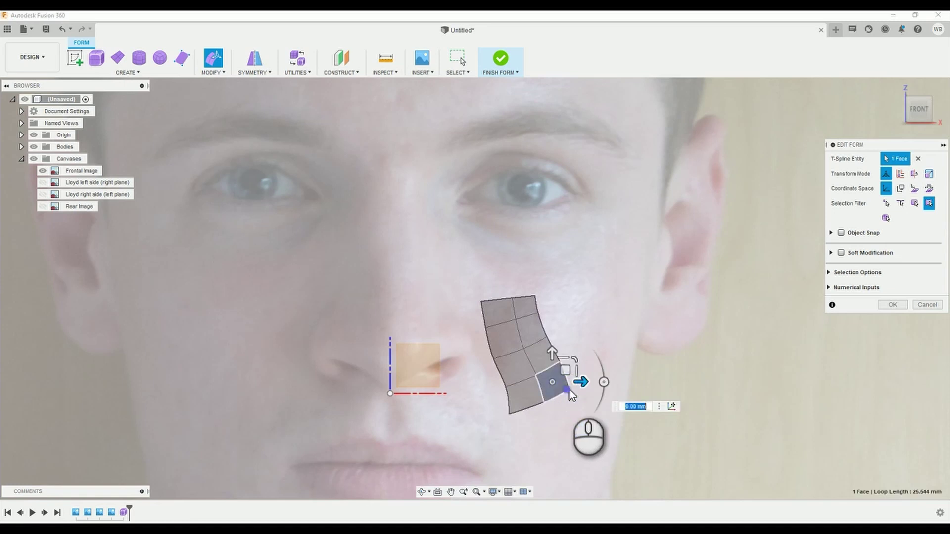
left_click(570, 389)
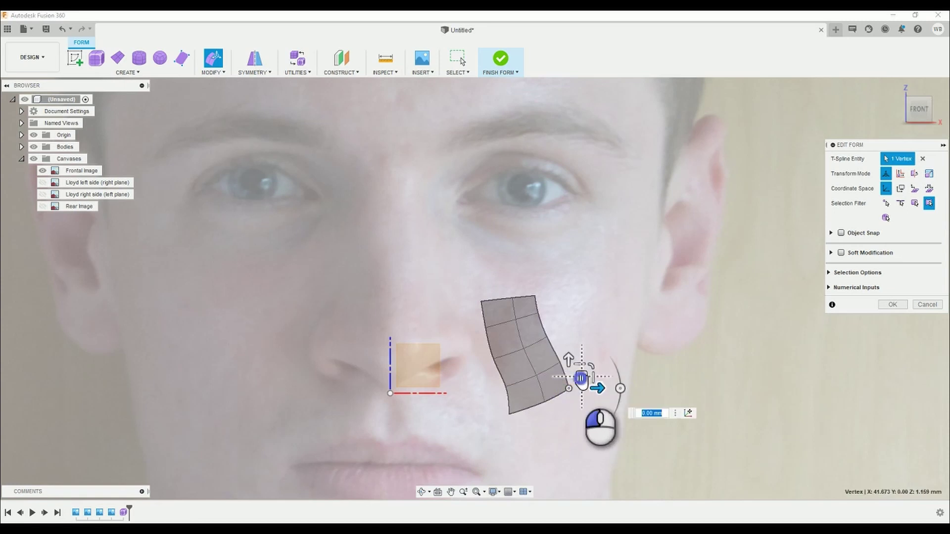
left_click_drag(581, 379, 575, 392)
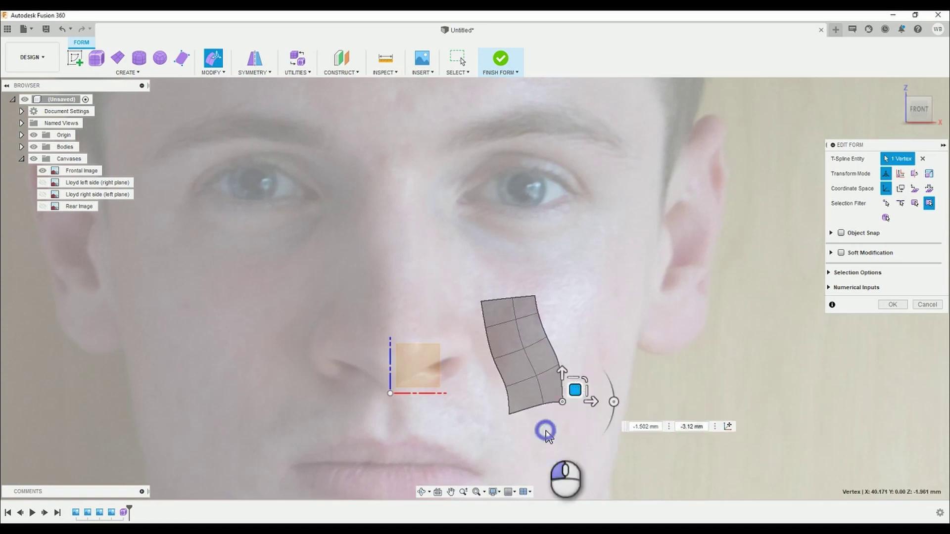
- Shift the strip's upper outer edge outward, and move the top outer corner about 2.3 mm outward and 3.1 mm up
left_click(550, 325)
left_click(543, 327)
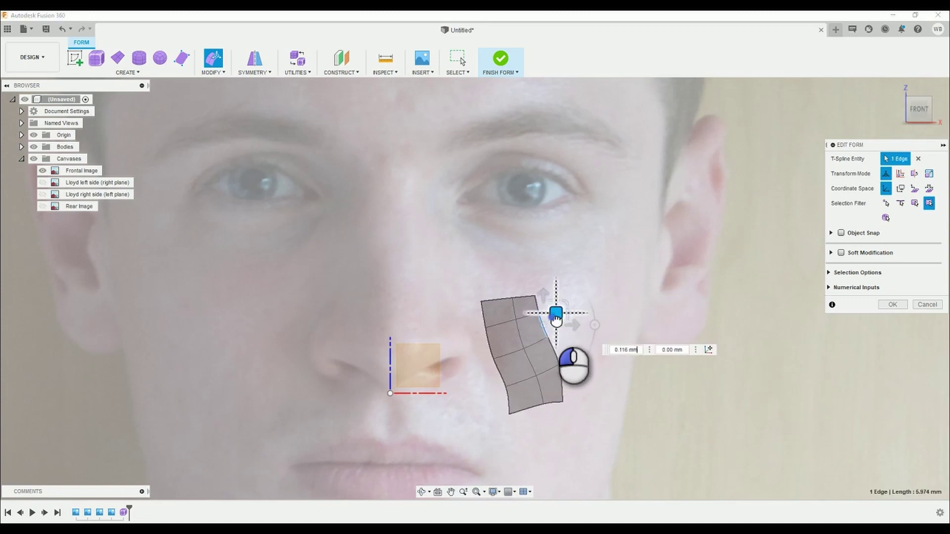
left_click_drag(557, 313, 557, 281)
left_click(535, 296)
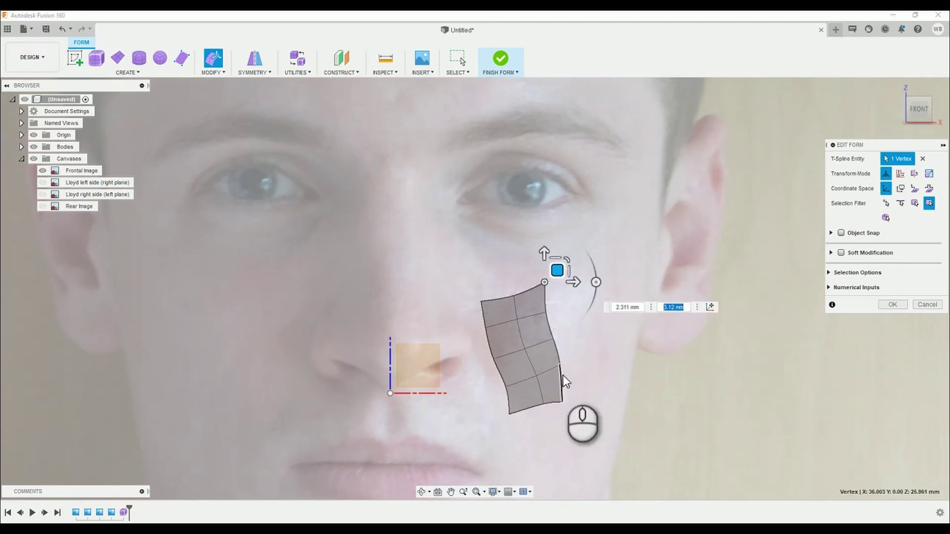
- Move the top middle vertex of the strip about 1 mm toward the nose
left_click(514, 295)
left_click_drag(517, 295, 513, 294)
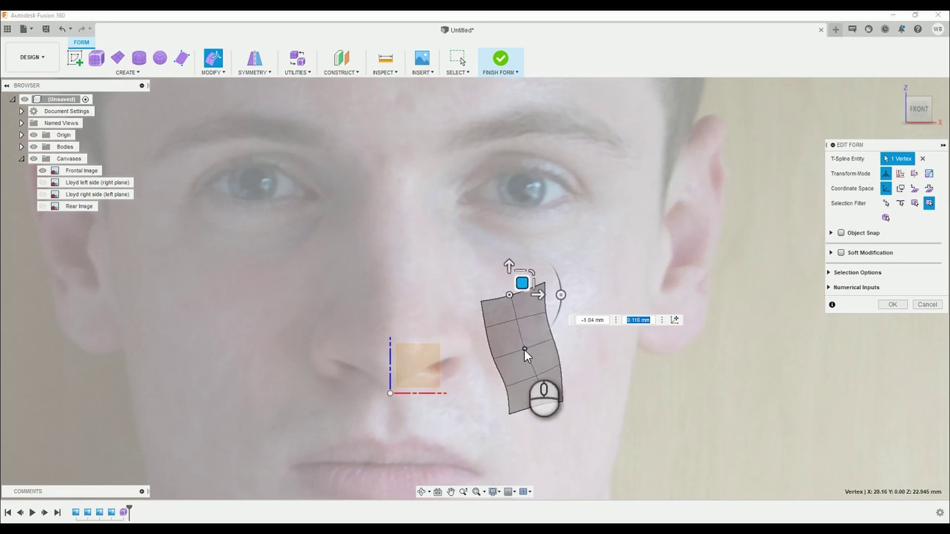
left_click(516, 318)
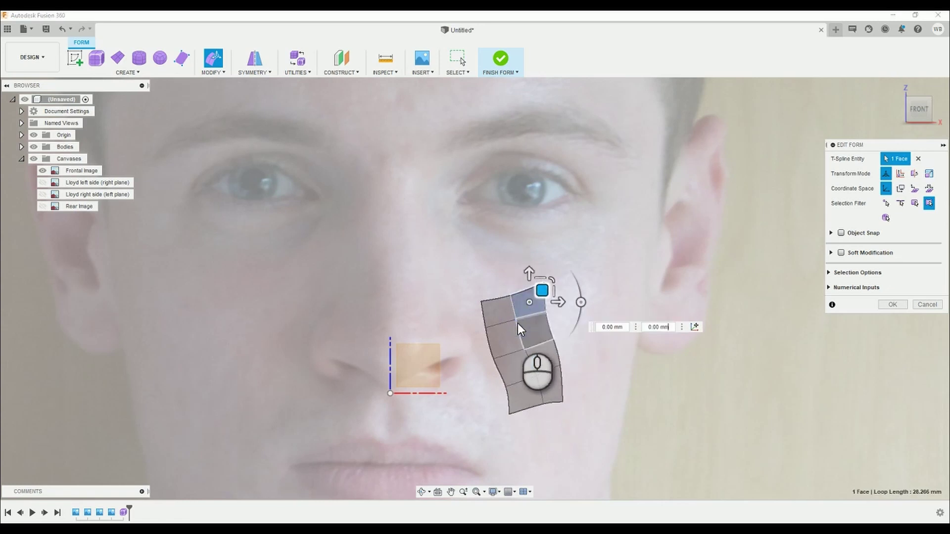
left_click(516, 322)
left_click(543, 270)
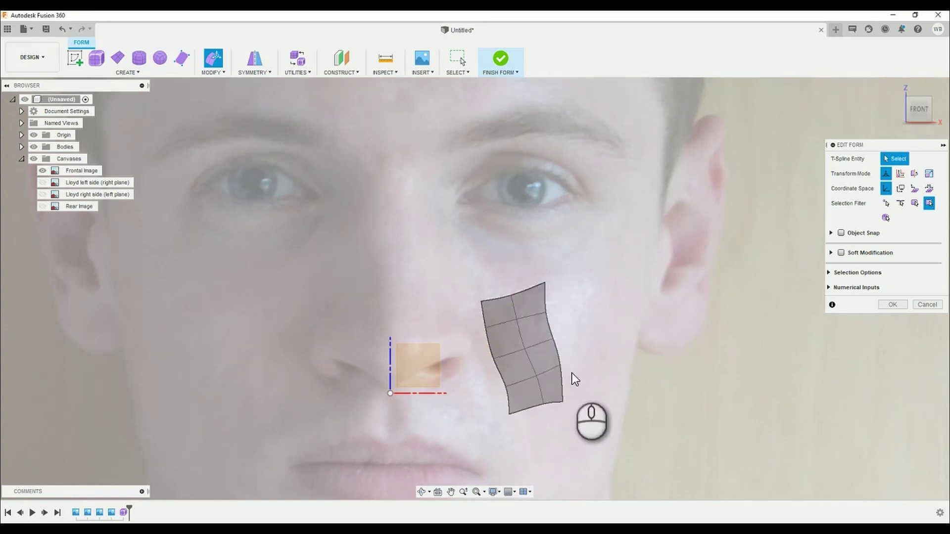
- Fine-tune the strip's centre line at its upper interior vertex and bottom middle vertex
left_click(516, 321)
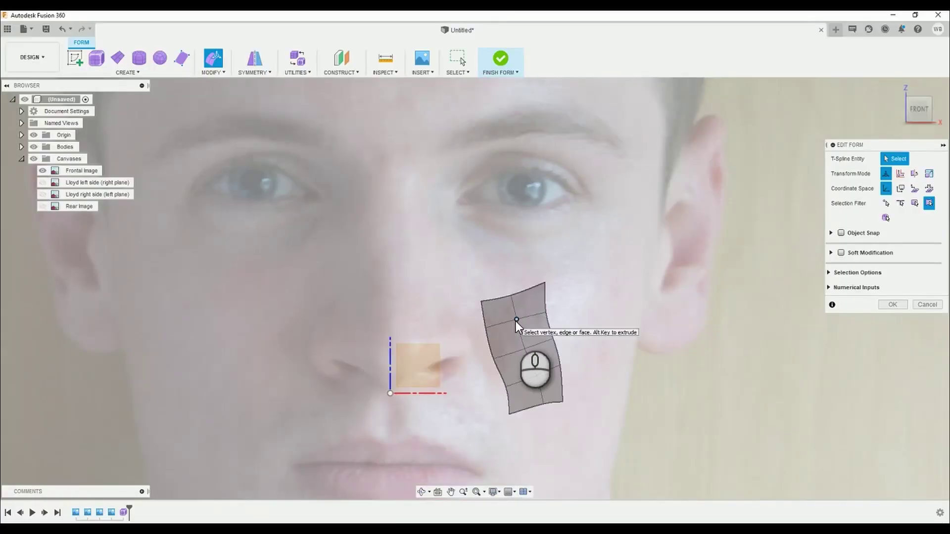
left_click(516, 320)
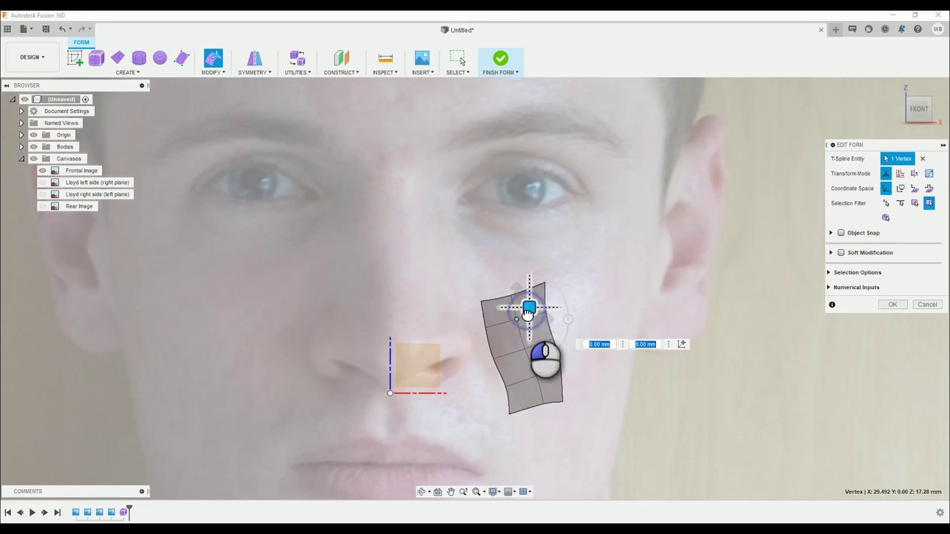
left_click(615, 311)
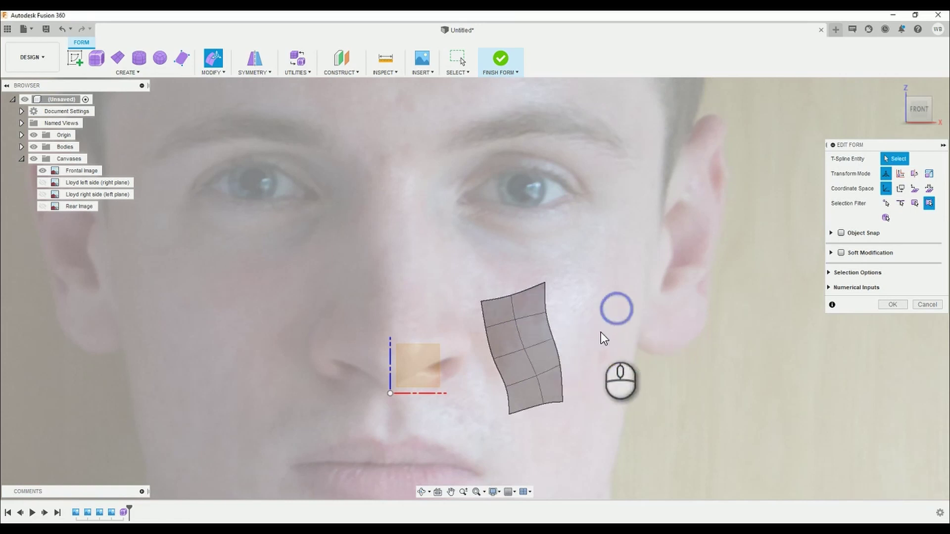
left_click(545, 403)
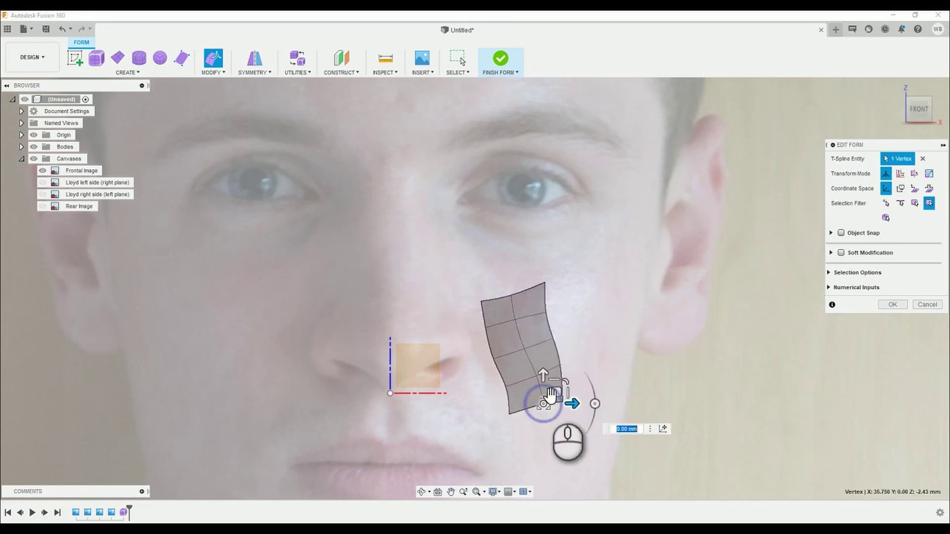
left_click(611, 355)
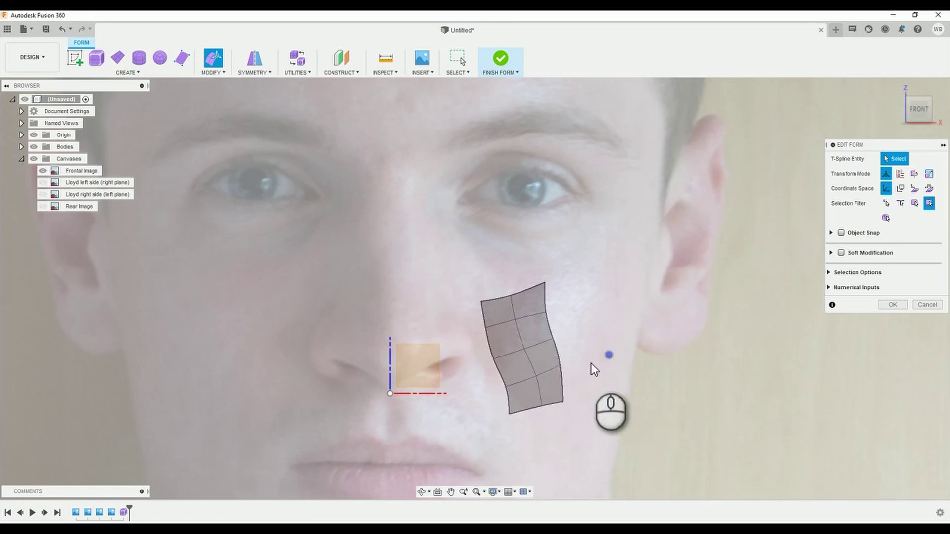
- Check the strip at an angle, return to the front view and nudge its outer edge at mid-height slightly outward
middle_click_drag(587, 363, 618, 316, "shift")
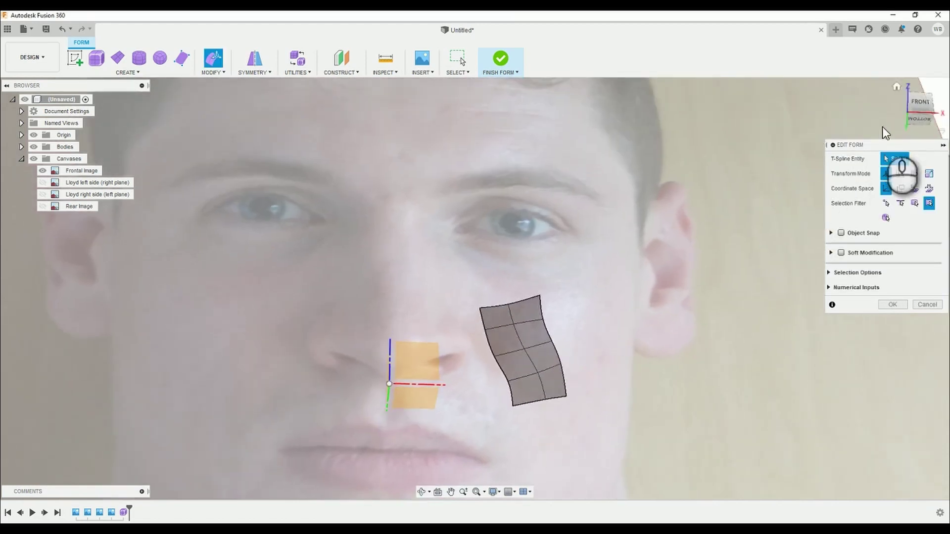
left_click(920, 104)
scroll(580, 261, "down", 3)
scroll(562, 323, "up", 5)
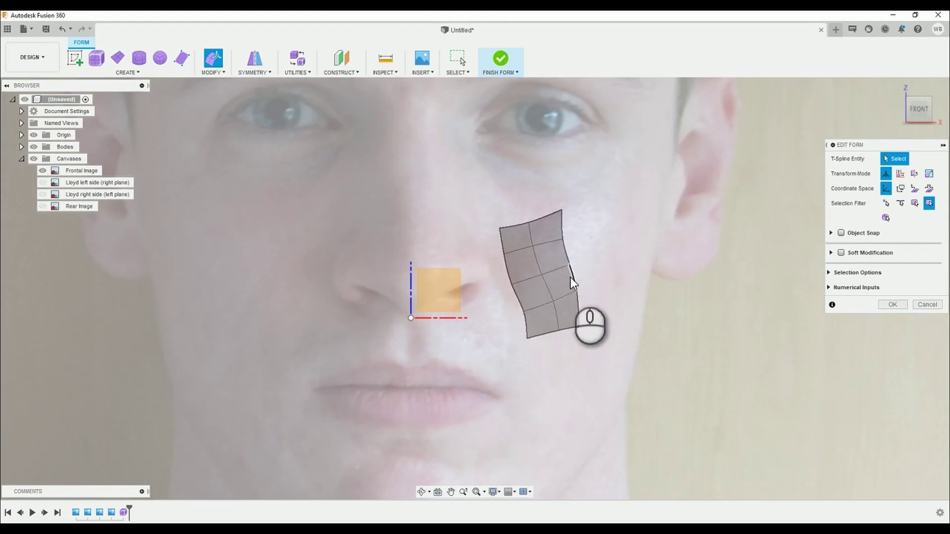
left_click(576, 280)
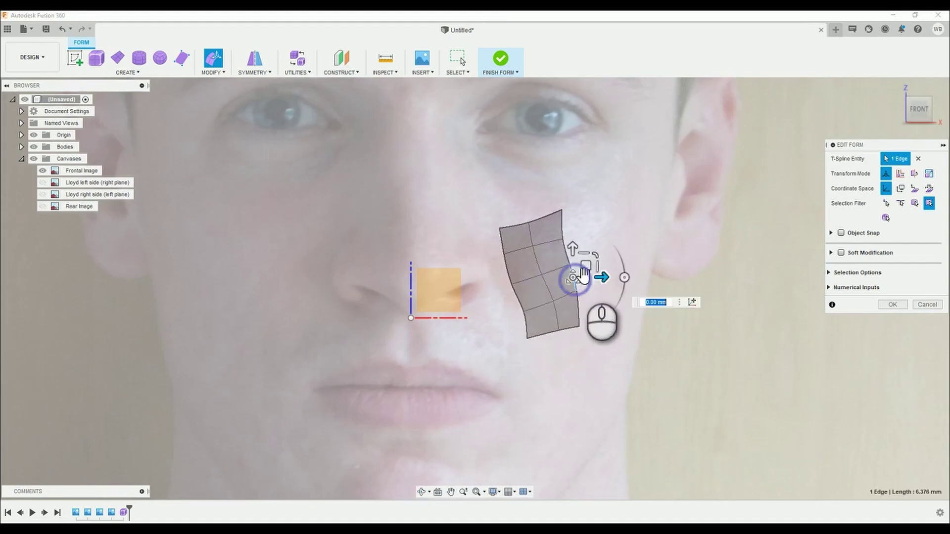
left_click(623, 323)
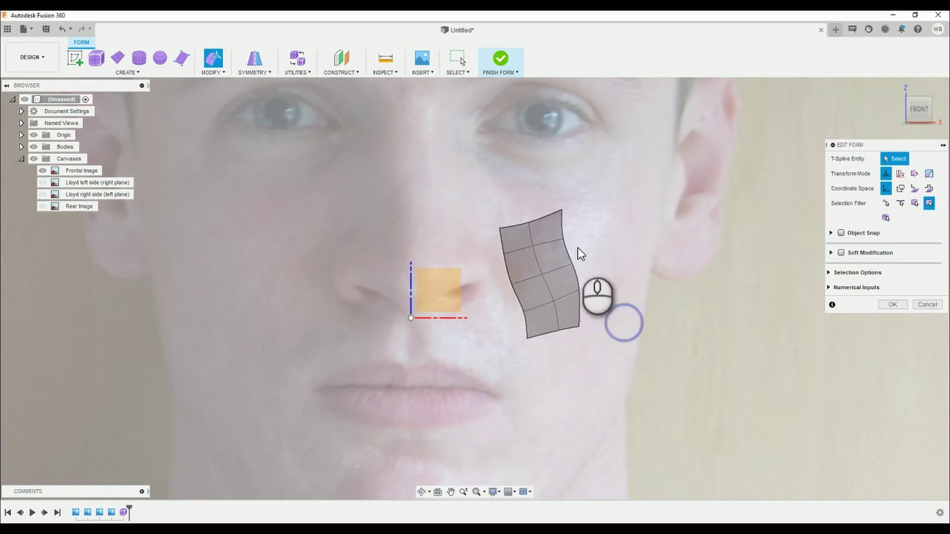
- Move the strip's top outer edge slightly down and outward, and shift the uppermost centre edge about 0.5 mm outward and 0.6 mm up
left_click(561, 227)
left_click(571, 218)
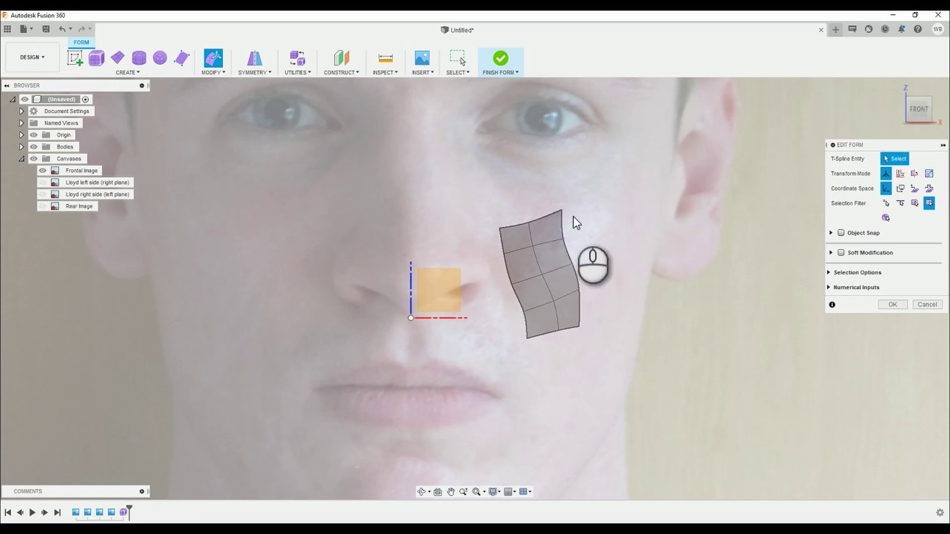
left_click_drag(562, 227, 547, 260)
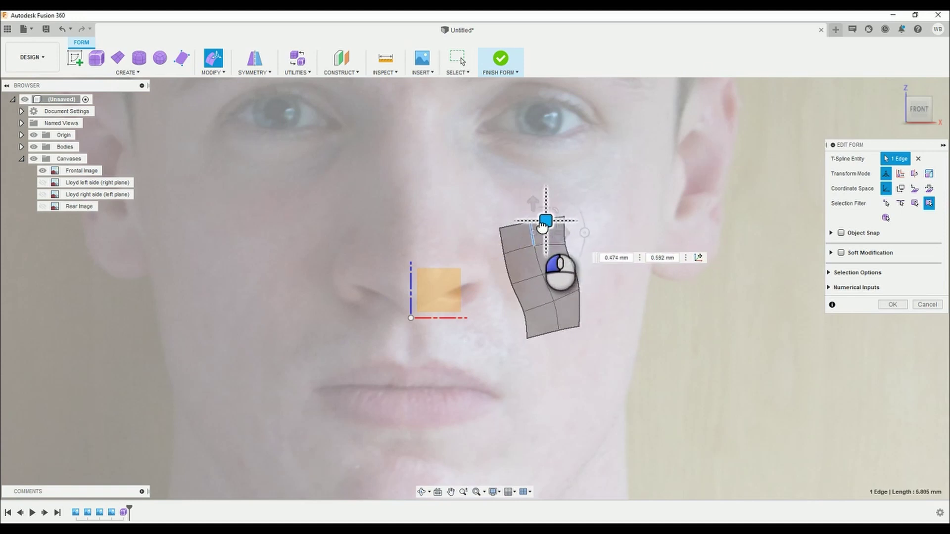
left_click(565, 334)
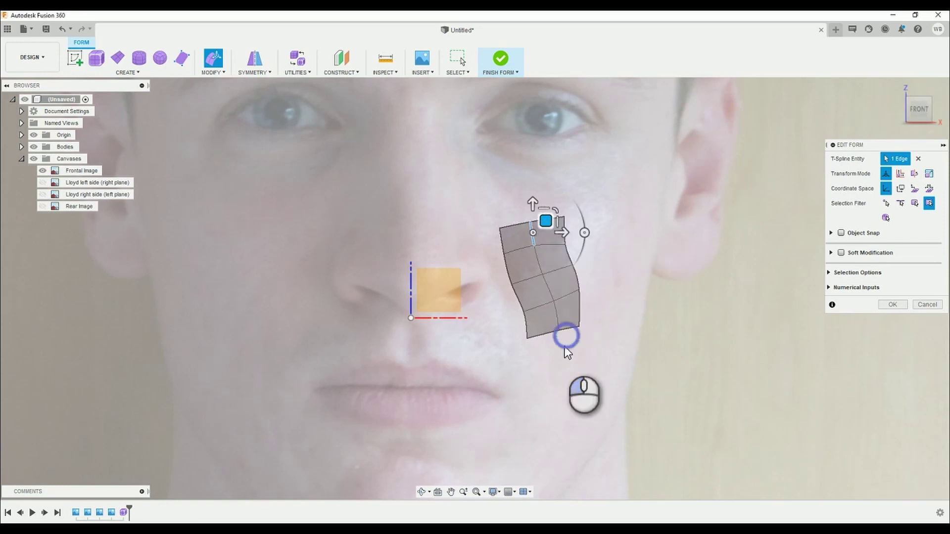
- Extrude the strip's bottom edge pair downward to add a row of faces, and shift the row line above it slightly toward the nose
double_click(539, 333)
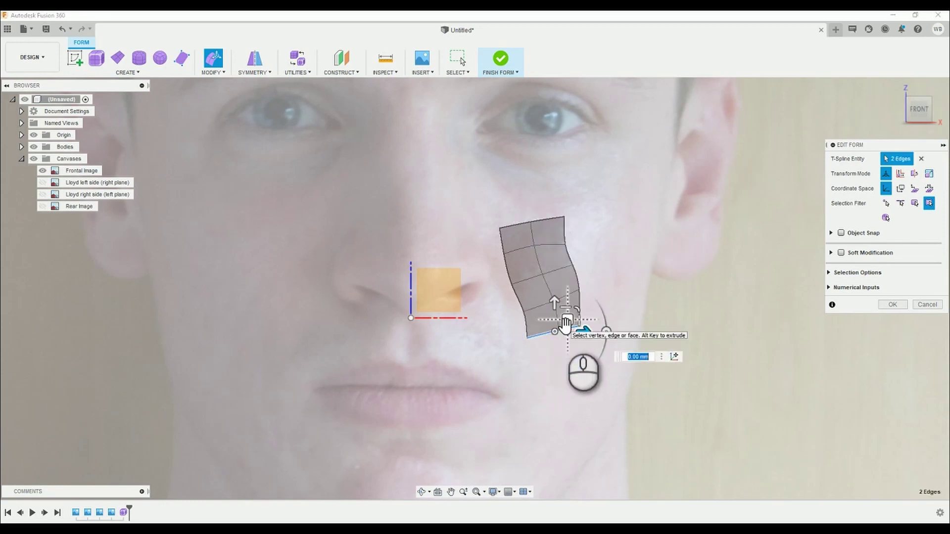
left_click_drag(566, 323, 564, 356, "alt")
left_click(551, 378)
double_click(544, 334)
left_click_drag(565, 321, 560, 323)
left_click(564, 387)
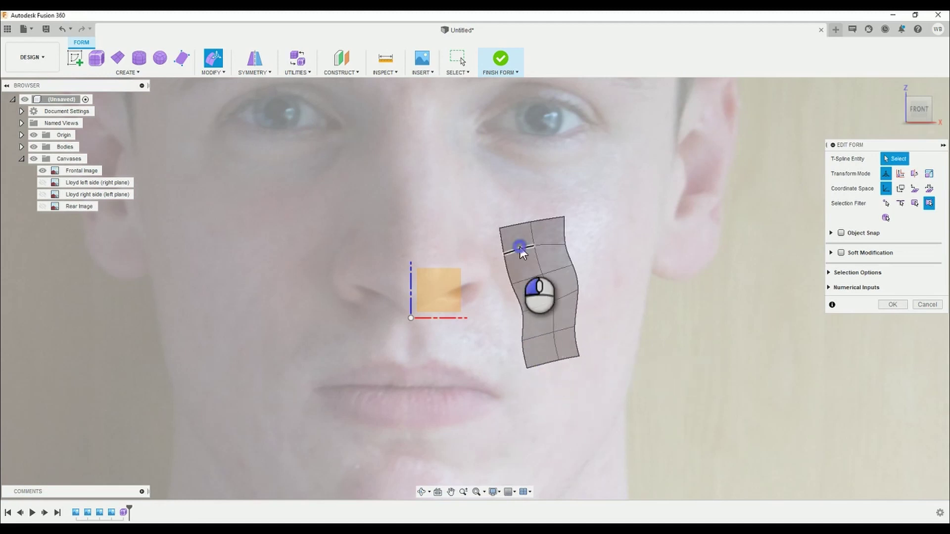
- Extrude the strip's top edge pair upward toward the eye to add another row of faces
double_click(520, 250)
left_click_drag(546, 237, 542, 210)
double_click(520, 224)
left_click(634, 310)
- Nudge the outer vertex above the bottom row slightly outward, and adjust the inner vertex below the top row
left_click(576, 341)
left_click_drag(589, 329, 594, 328)
left_click(581, 366)
left_click(498, 228)
left_click_drag(514, 216, 532, 183)
left_click(551, 194)
- Extrude the strip's bottom edge pair down beside the mouth corner, inspect the strip at an angle, and leave Edit Form in front view
left_click(545, 370)
double_click(547, 361)
left_click_drag(569, 349, 607, 410, "alt")
left_click(675, 320)
scroll(601, 382, "down", 3)
middle_click_drag(601, 381, 583, 349, "shift")
left_click(916, 108)
middle_click_drag(606, 291, 609, 244, "shift")
key("Escape")
left_click(918, 99)
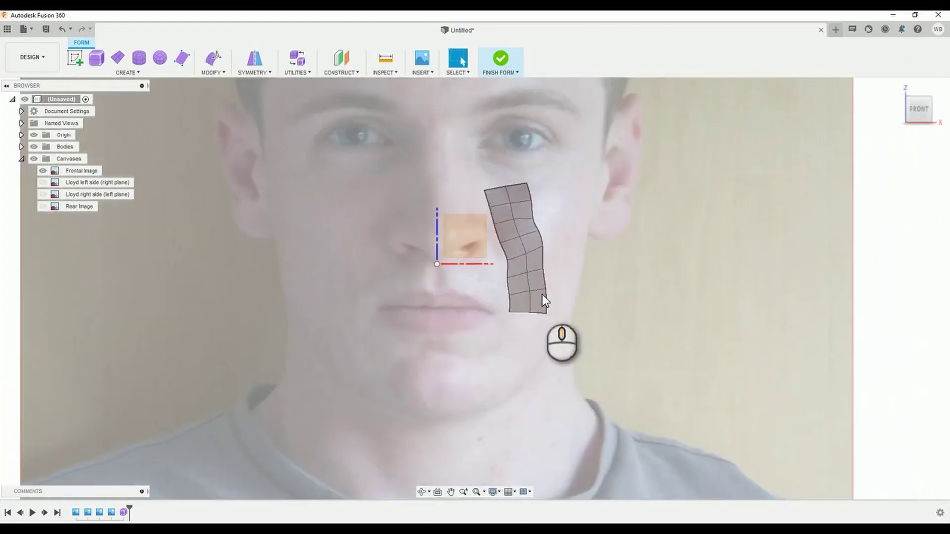
- Use Edit Form to move the strip's inner vertex just below nostril level about 0.25 mm toward the nose
scroll(498, 302, "up", 3)
middle_click_drag(531, 212, 500, 318)
left_click(485, 331)
left_click(214, 58)
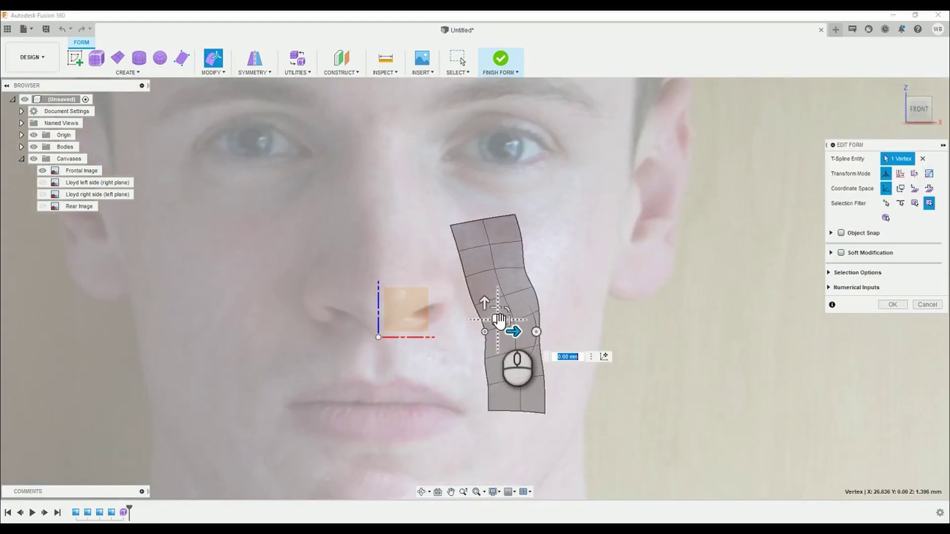
scroll(488, 358, "up", 4)
scroll(501, 418, "down", 3)
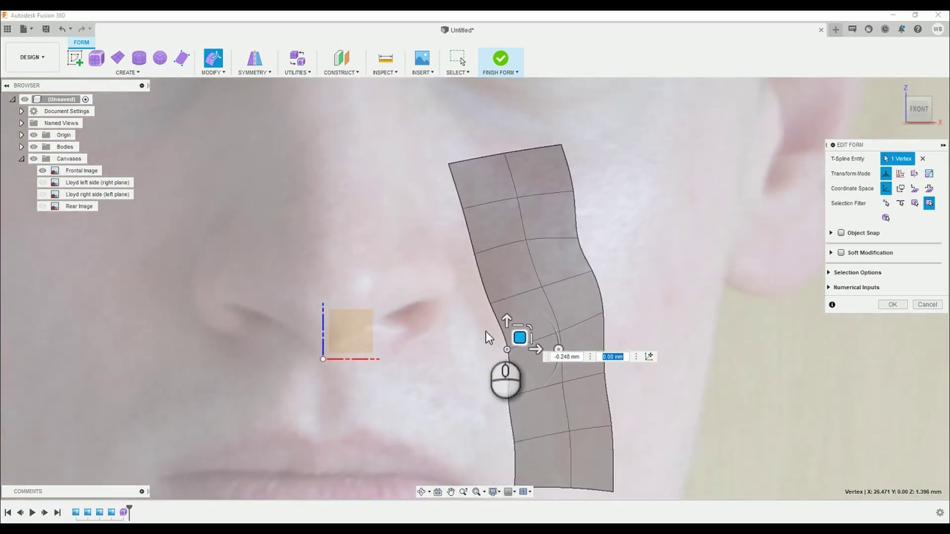
- Reposition the strip's inner-edge vertices beside the nostril and move the nearby centre vertex about 1.7 mm toward the nose
left_click(515, 435)
left_click(491, 301)
left_click_drag(502, 292, 507, 287)
left_click(510, 396)
left_click_drag(522, 386, 567, 370)
left_click(557, 330)
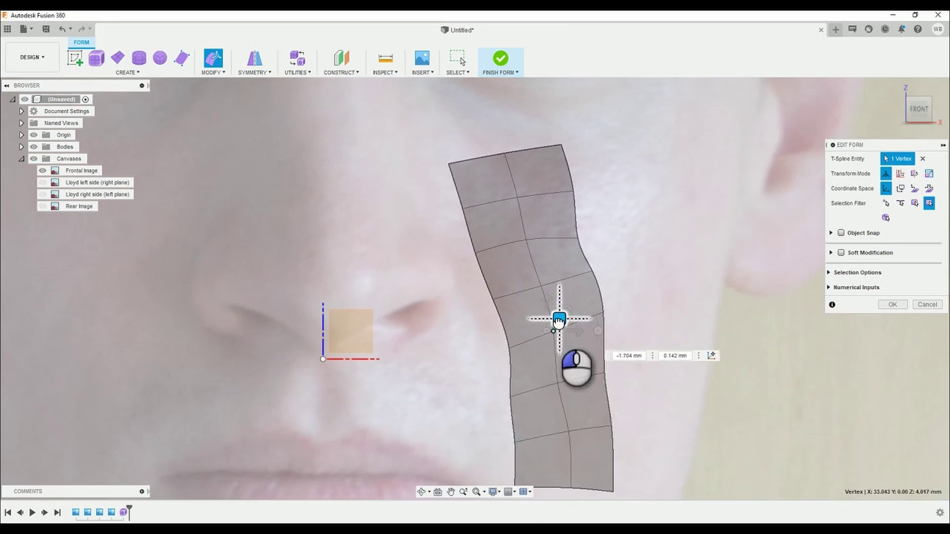
- Move the centre-line edge of the bottom row about 1.6 mm toward the mouth
left_click(571, 461)
left_click_drag(583, 448, 571, 449)
scroll(722, 362, "down", 4)
left_click(838, 365)
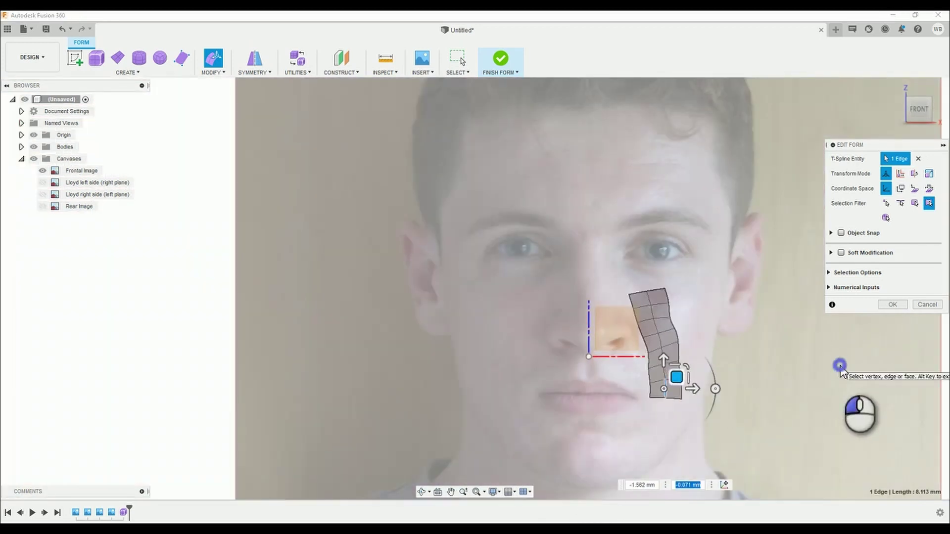
- Extrude the strip's bottom edge pair about 7 mm down and 2.4 mm inward beside the mouth corner
scroll(662, 417, "up", 2)
scroll(688, 396, "down", 1)
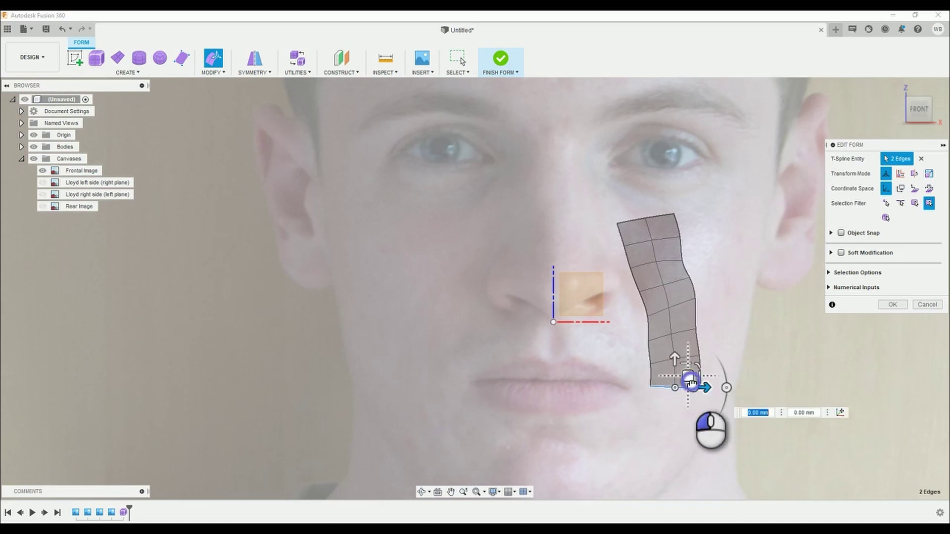
left_click_drag(692, 385, 684, 410)
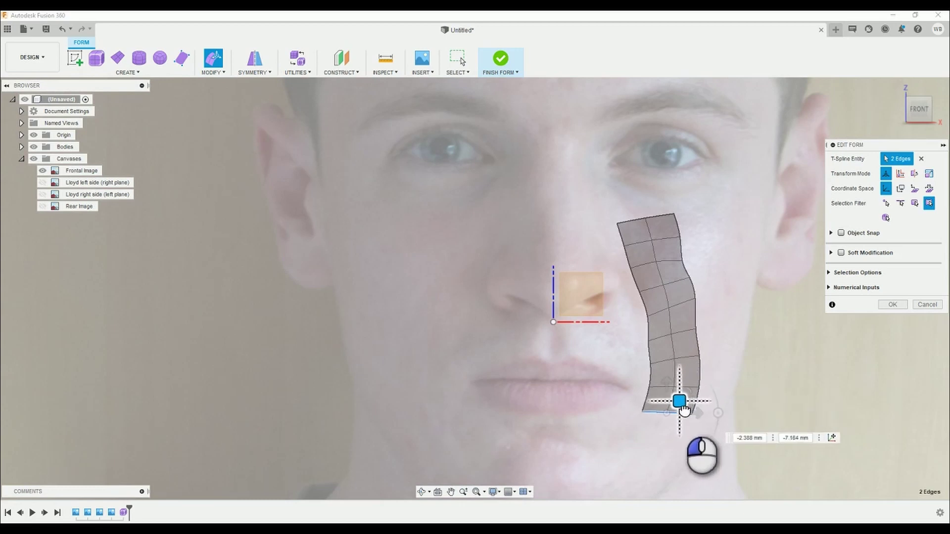
- Shift the row line above the new faces about 0.8 mm outward and 0.6 mm down, and fine-tune the bottom corner vertices
double_click(654, 386)
left_click_drag(692, 377, 694, 379)
scroll(653, 410, "up", 3)
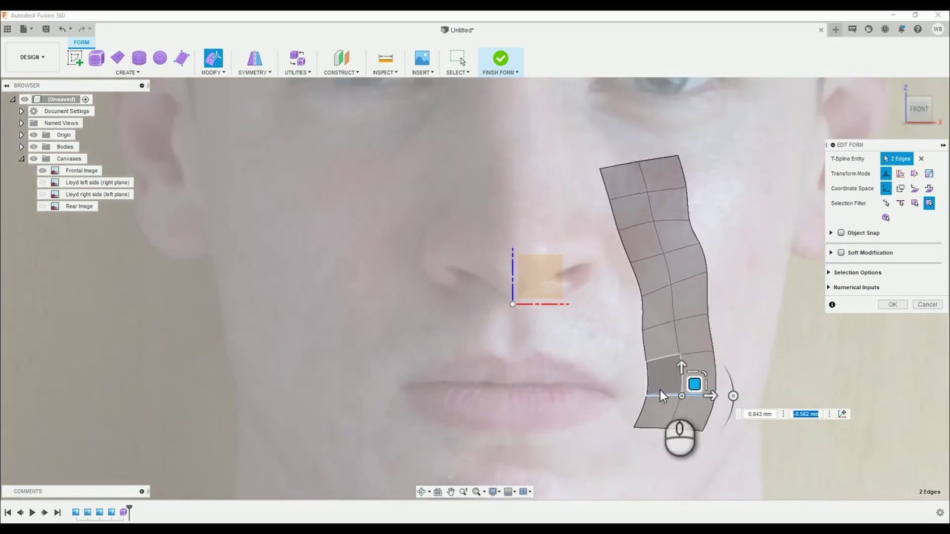
left_click(634, 393)
scroll(634, 426, "up", 1)
scroll(638, 404, "up", 2)
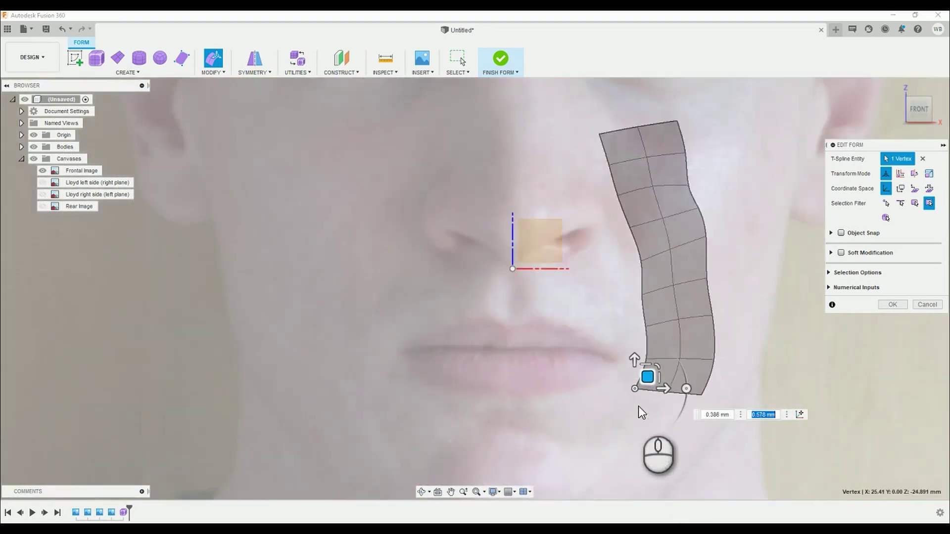
double_click(700, 388)
left_click_drag(695, 374, 707, 351)
- Move the two bottom faces of the strip up about 4 mm to shorten the row above them
double_click(682, 336)
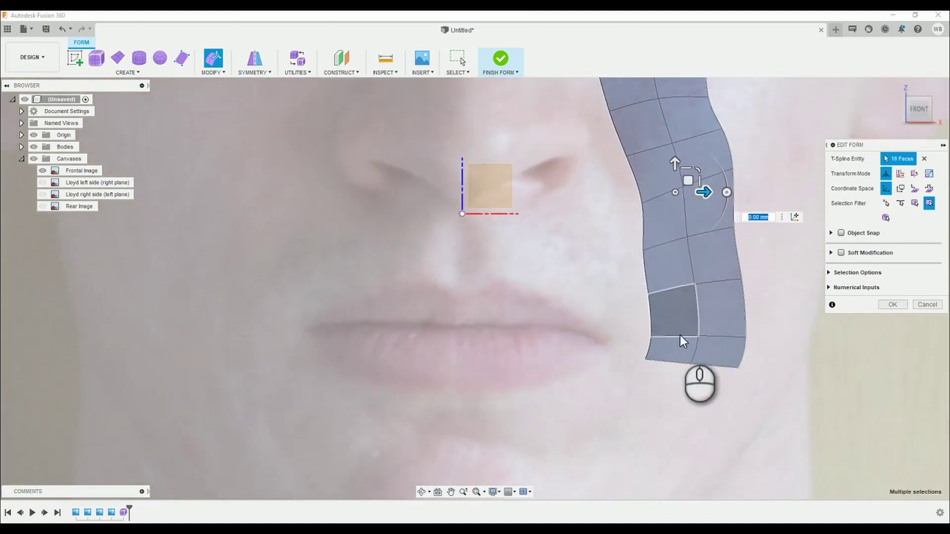
left_click(680, 336)
left_click(669, 359)
left_click(715, 349, "ctrl")
left_click_drag(696, 319, 696, 292)
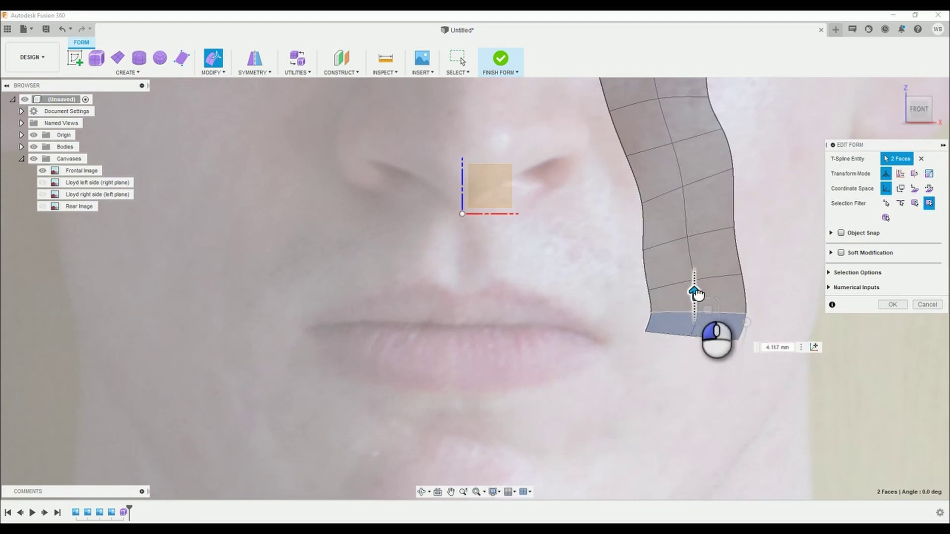
- Extrude the bottom edge pair down below the mouth corner, angling the new row toward the chin
double_click(663, 331)
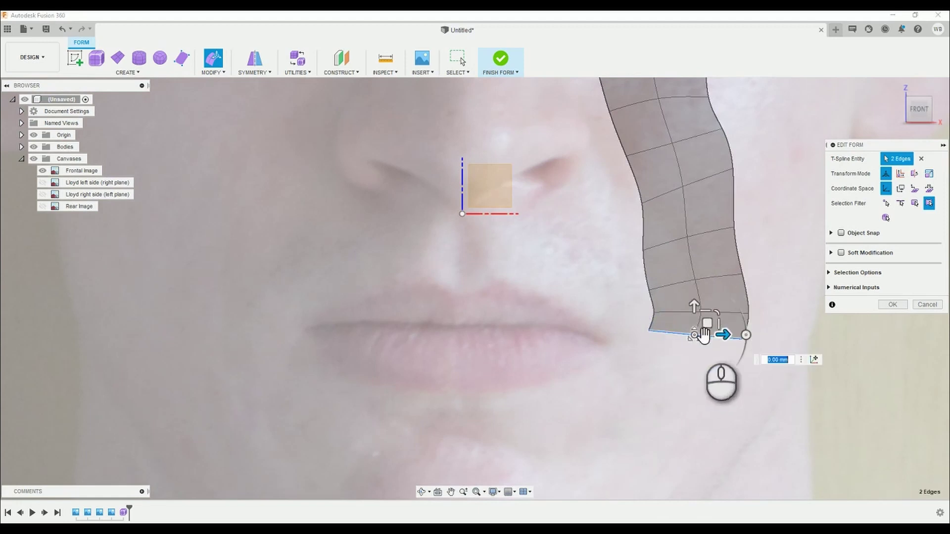
left_click_drag(723, 335, 722, 411)
scroll(682, 396, "down", 3)
left_click(770, 302)
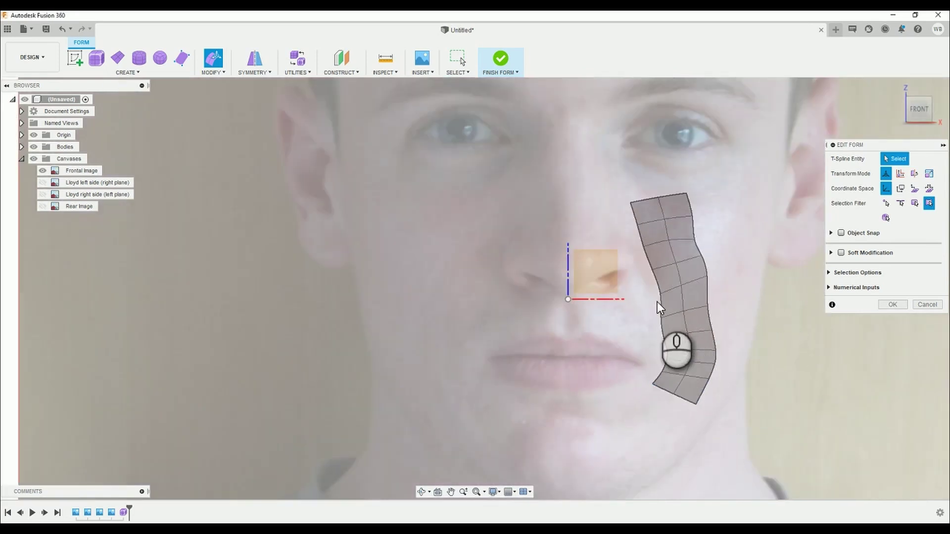
- Move the inner edge beside the mouth corner about 1.1 mm toward the mouth
left_click(657, 303)
left_click(807, 376)
left_click(664, 342)
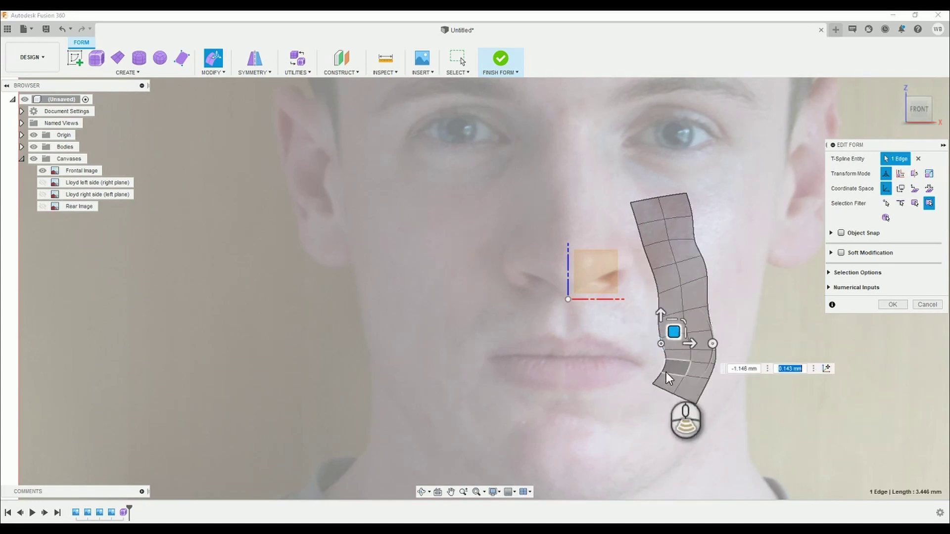
scroll(664, 364, "up", 3)
scroll(627, 413, "down", 3)
left_click(679, 336)
scroll(677, 317, "up", 3)
- Adjust the points of the upper cheek rows, raising their outer side to even out the face spacing
left_click(662, 249)
left_click_drag(675, 237, 676, 221)
left_click(710, 309)
left_click(620, 248)
left_click(648, 215)
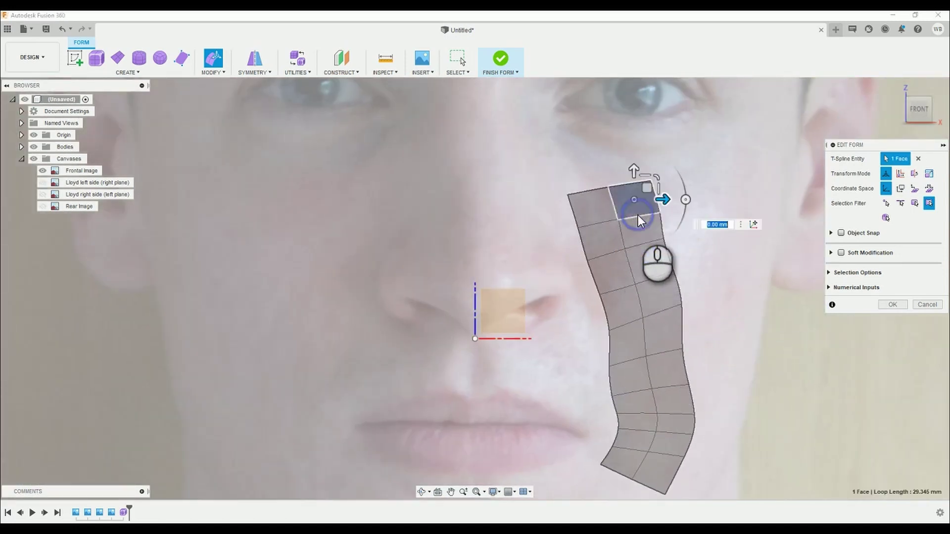
left_click(700, 179)
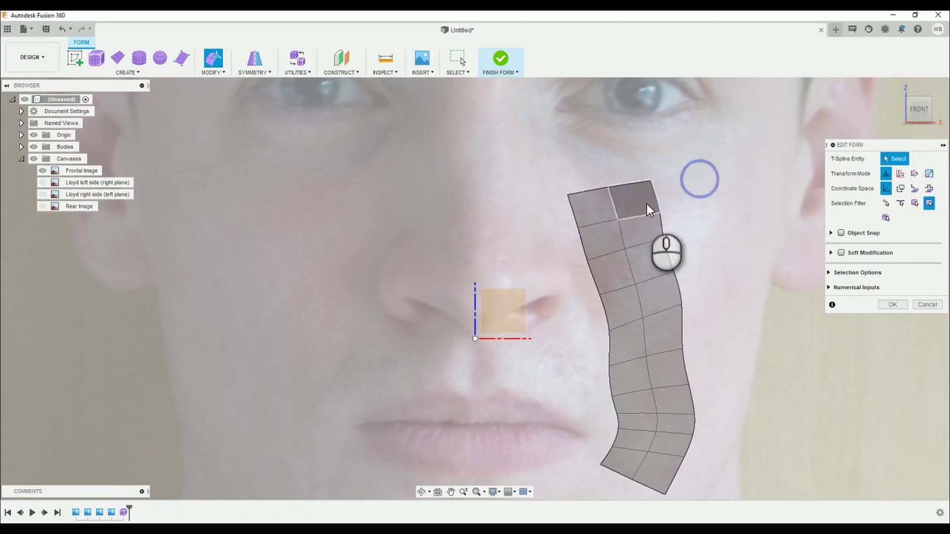
left_click(636, 212)
left_click_drag(637, 211, 660, 204)
left_click(717, 297)
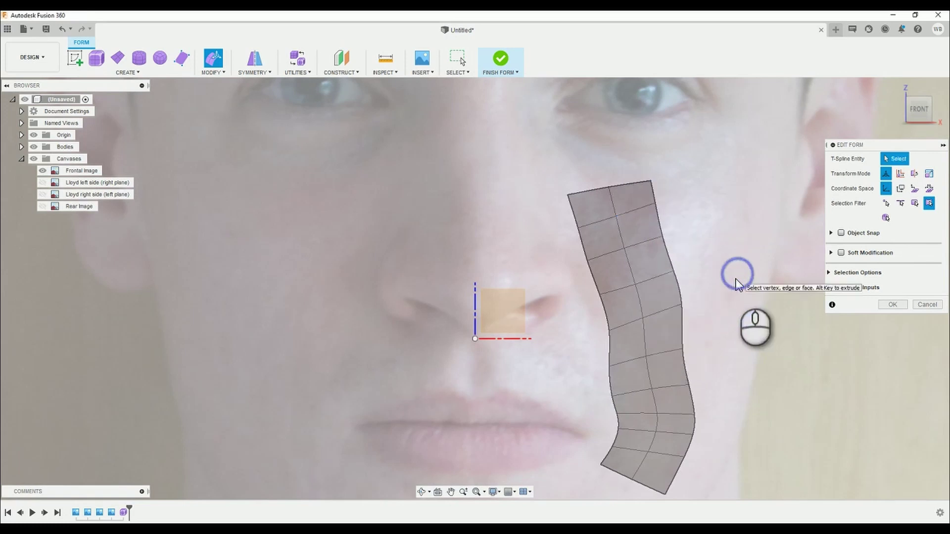
- Extrude the strip's lower end diagonally toward the chin and adjust the row line just before the new end
scroll(693, 356, "down", 2)
left_click_drag(648, 388, 689, 424)
left_click_drag(660, 392, 643, 403)
left_click(674, 384)
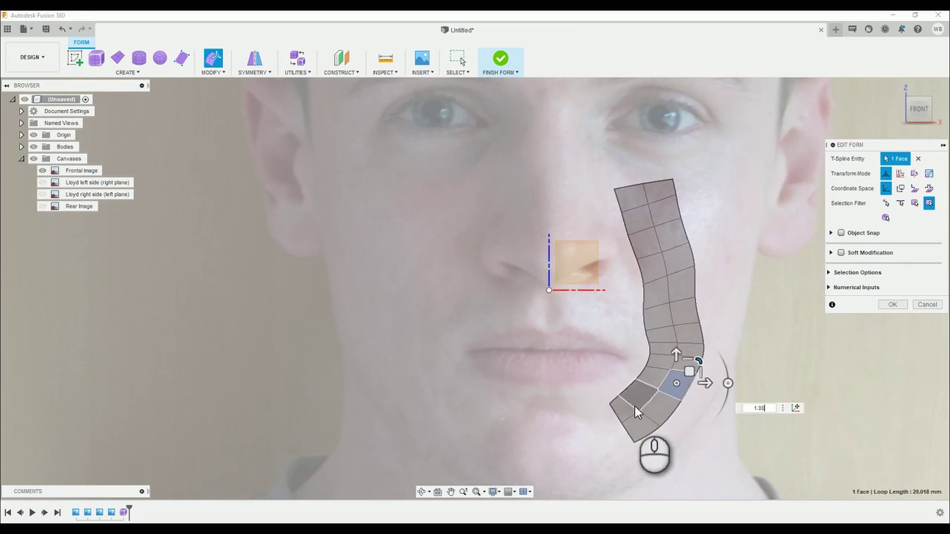
double_click(640, 412)
left_click_drag(658, 398, 663, 393)
left_click(655, 444)
- Extrude the end edge pair to the face's centre line below the lower lip, rotating it upright and scaling it about 1.2
double_click(624, 431)
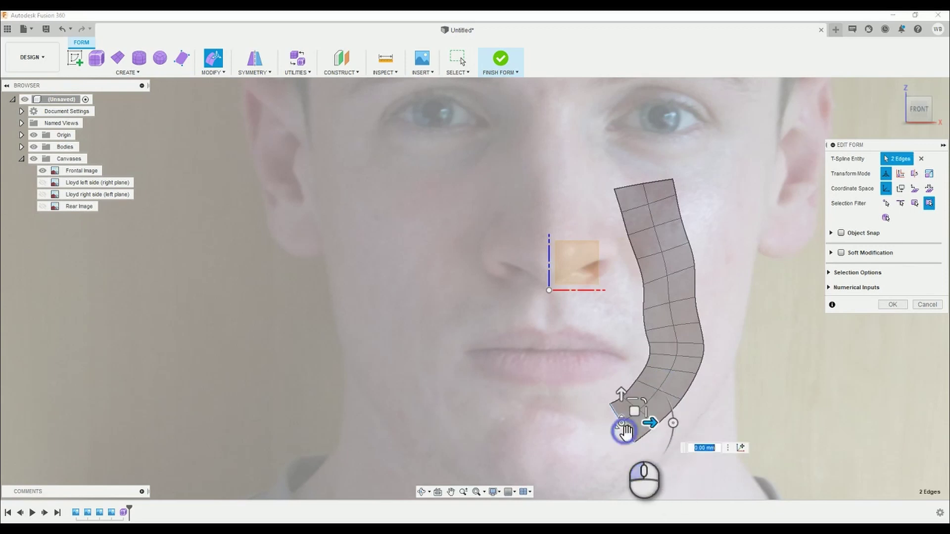
left_click_drag(636, 415, 658, 444, "alt")
left_click_drag(614, 420, 610, 444)
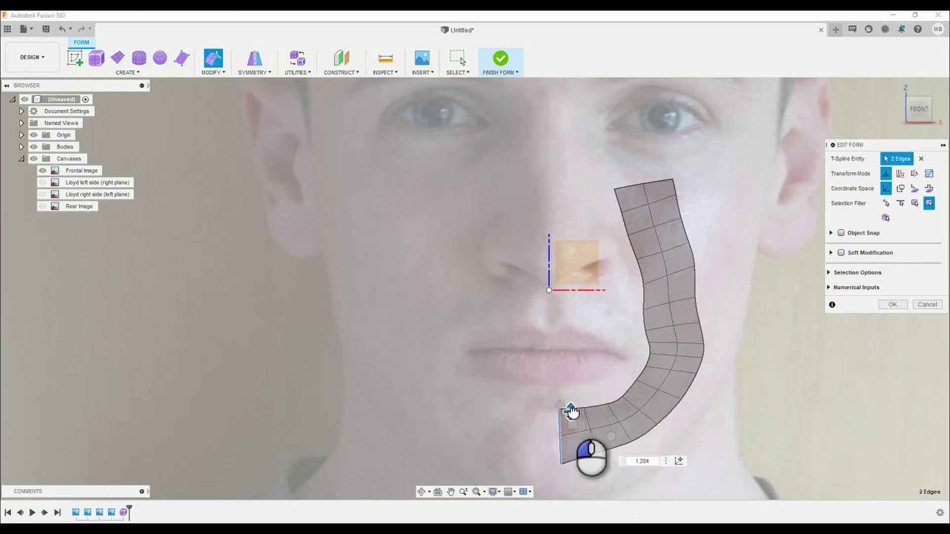
left_click_drag(573, 411, 573, 411)
- Lower the outer and inner edges of the row next to the chin end to smooth the strip's curve
left_click(745, 414)
left_click(598, 452)
left_click_drag(608, 445, 609, 453)
left_click(679, 426)
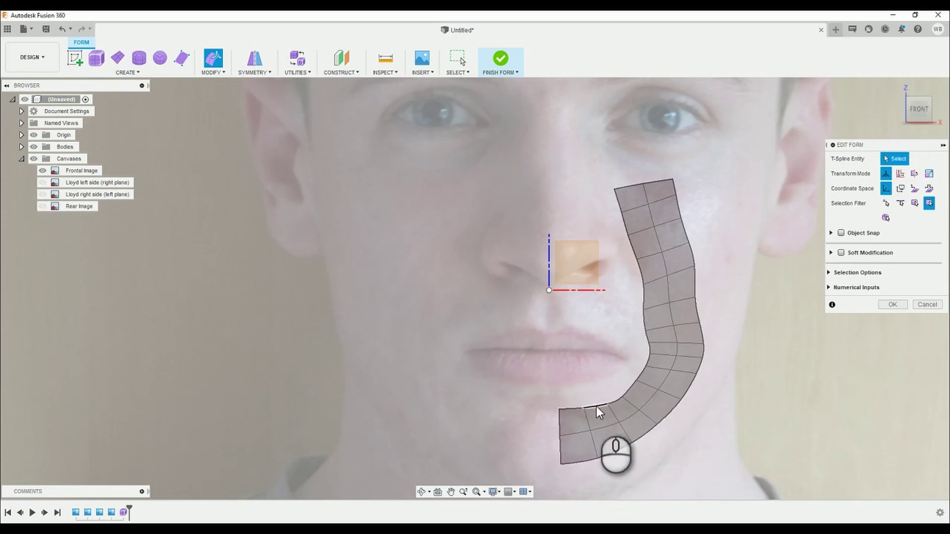
left_click(598, 407)
left_click_drag(610, 397, 609, 405)
left_click(696, 418)
scroll(569, 424, "up", 3)
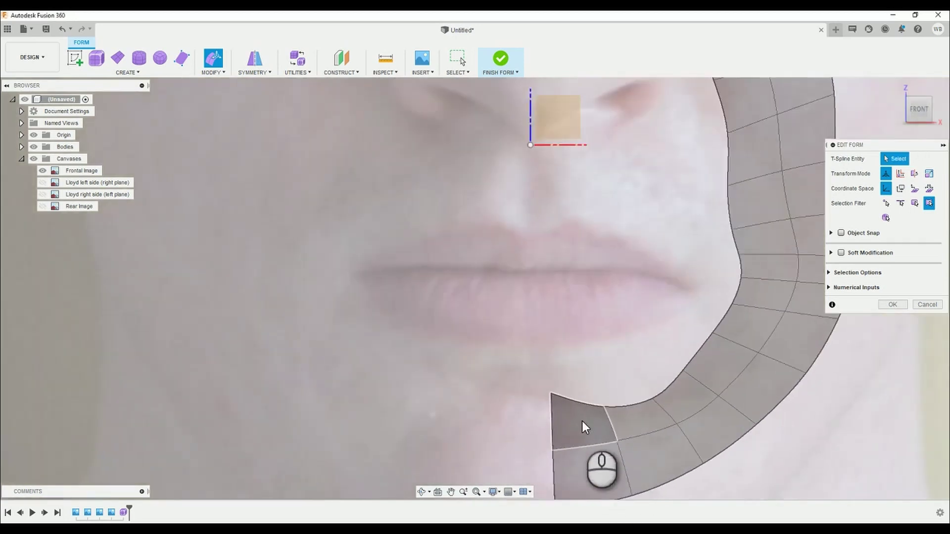
- In front view, reposition the chin end's inner corner vertex and the neighbouring inner vertex below the lower lip
middle_click_drag(581, 418, 564, 370, "shift")
left_click(917, 101)
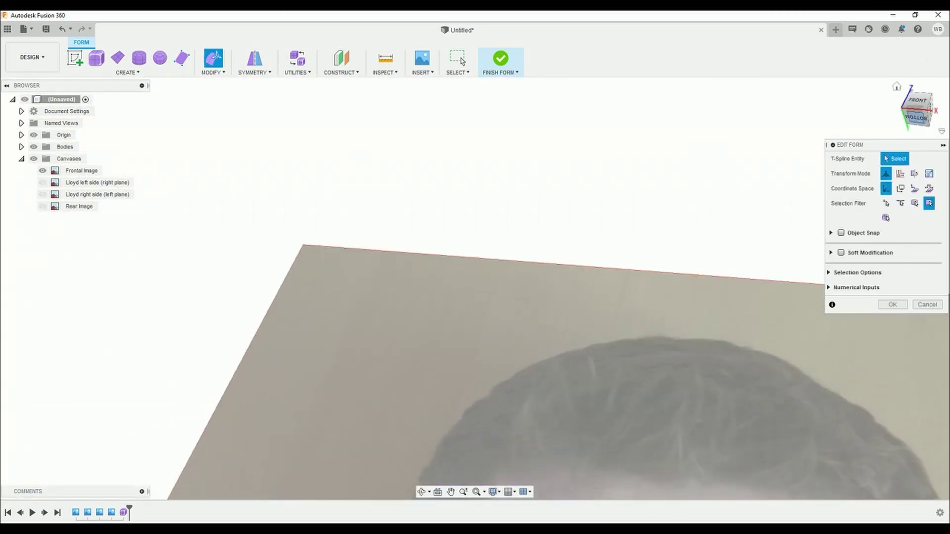
scroll(572, 263, "up", 3)
middle_click_drag(607, 373, 514, 149)
scroll(534, 417, "up", 3)
left_click(514, 334)
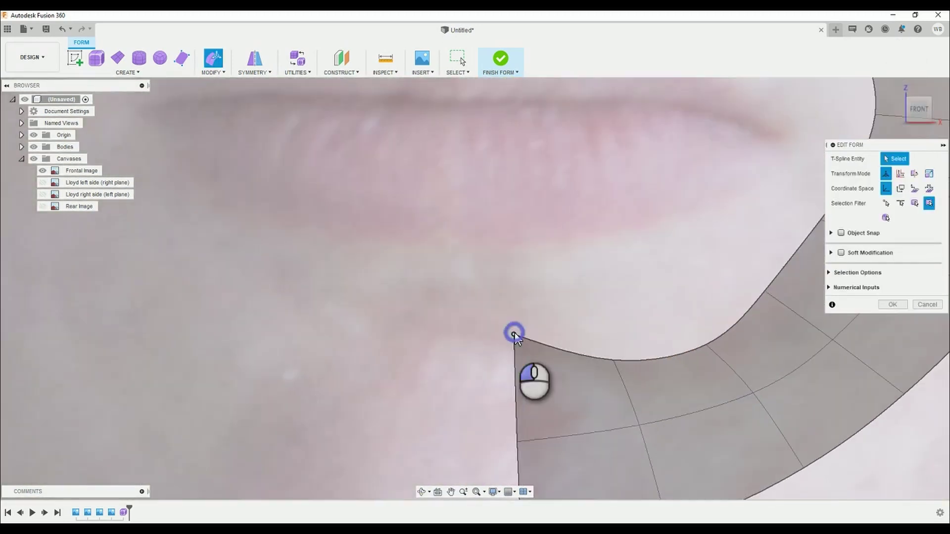
left_click_drag(527, 322, 517, 308)
left_click(614, 360)
left_click_drag(624, 347, 703, 343)
left_click(505, 321)
scroll(623, 331, "down", 5)
left_click(801, 320)
- Refine the remaining inner-edge vertices of the curved section between the chin end and the mouth corner
left_click(647, 300)
left_click_drag(658, 288, 662, 291)
left_click(796, 329)
left_click(547, 327)
left_click_drag(560, 315, 591, 320)
left_click(599, 424)
left_click(585, 330)
left_click(594, 432)
left_click(618, 329)
left_click(616, 351)
left_click(611, 392)
left_click(578, 333)
left_click(602, 434)
scroll(589, 396, "down", 3)
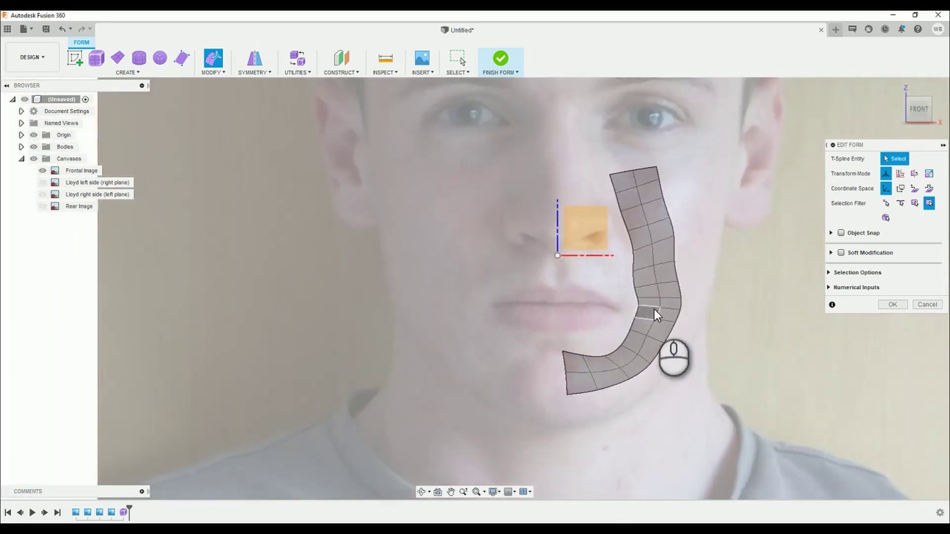
- Raise an inner vertex near the chin end slightly and move the one below the mouth corner about 0.5 mm inward
scroll(655, 297, "up", 4)
left_click(554, 423)
left_click_drag(565, 412, 566, 403)
left_click(845, 347)
scroll(601, 348, "down", 1)
left_click(593, 386)
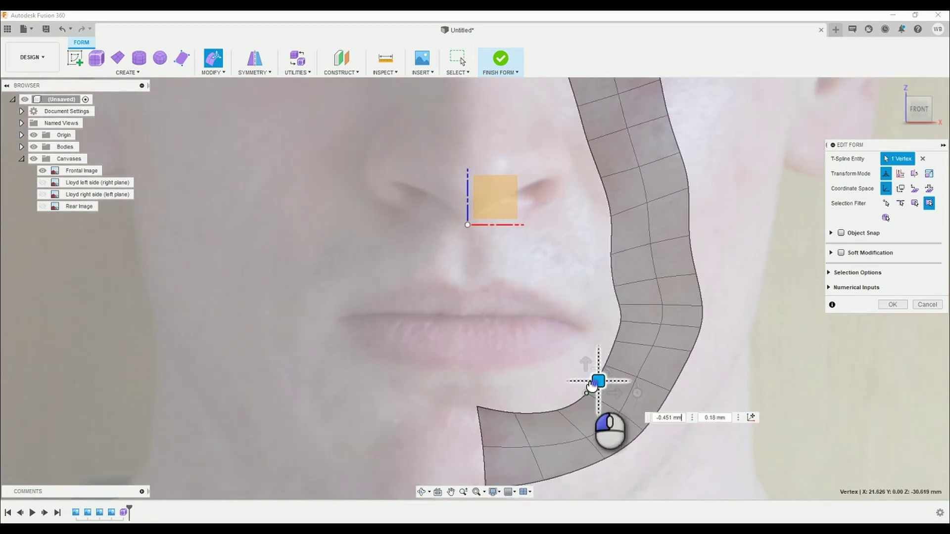
left_click_drag(592, 386, 588, 386)
left_click(757, 378)
- Adjust the inner-edge vertices beside the nostril and the vertices of the upper cheek rows to smooth the strip
middle_click_drag(639, 295, 605, 447)
left_click(566, 328)
left_click_drag(577, 320, 572, 319)
left_click(744, 319)
left_click(542, 257)
mouse_move(549, 244)
left_mouse_down()
mouse_move(542, 214)
mouse_move(546, 252)
left_mouse_up()
left_click(533, 221)
left_click(540, 258)
left_click(718, 267)
left_click_drag(626, 235, 598, 246)
left_click(582, 246)
left_click(748, 242)
left_click_drag(563, 328, 569, 309)
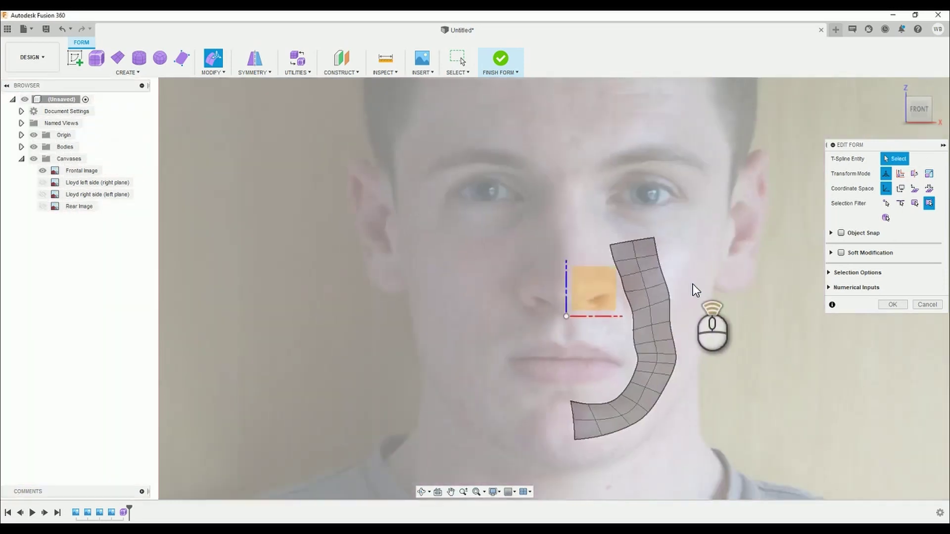
- Reposition the row lines between nostril and mouth corner to even out the spacing of the faces
scroll(693, 284, "up", 2)
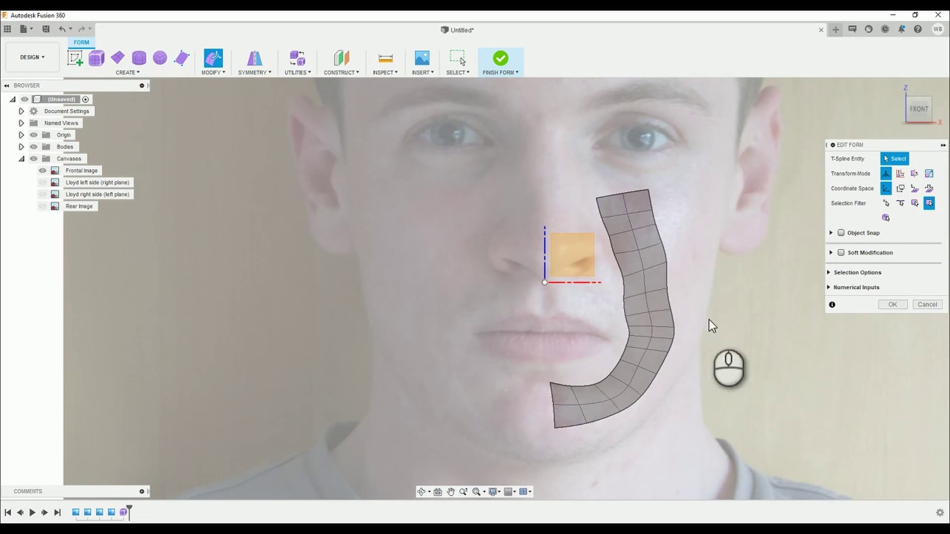
scroll(650, 278, "up", 2)
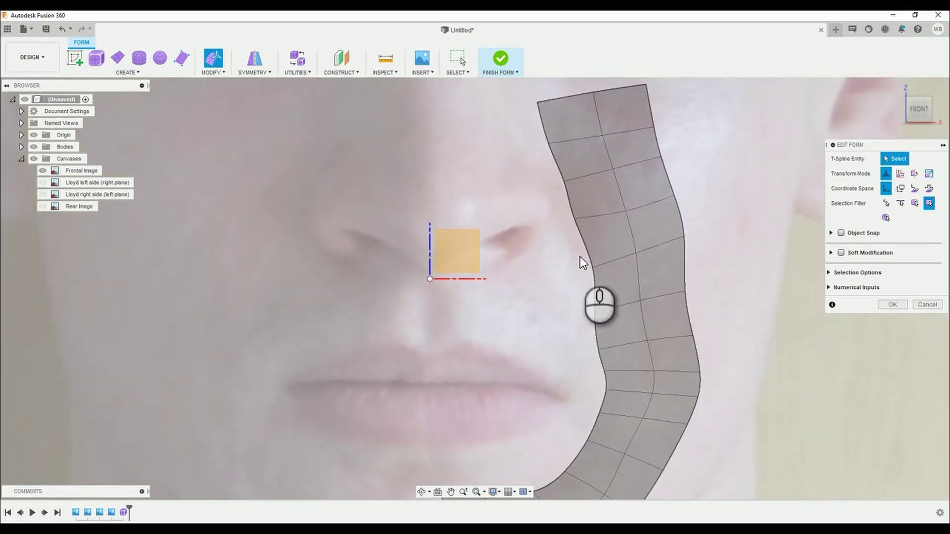
scroll(557, 350, "up", 2)
scroll(602, 386, "down", 3)
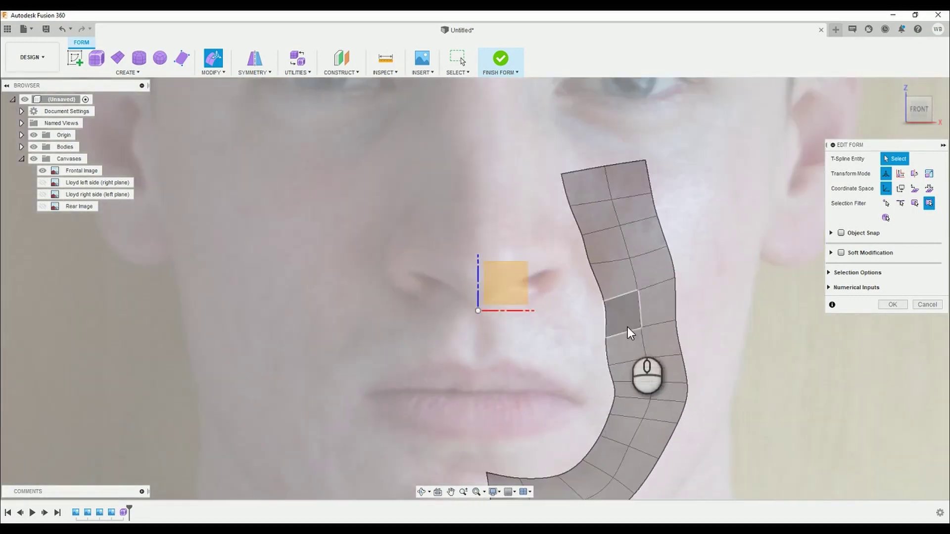
scroll(628, 326, "up", 2)
double_click(631, 379)
left_click_drag(654, 345, 646, 277)
left_click(626, 331)
left_click(624, 330)
double_click(623, 331)
left_click(747, 307)
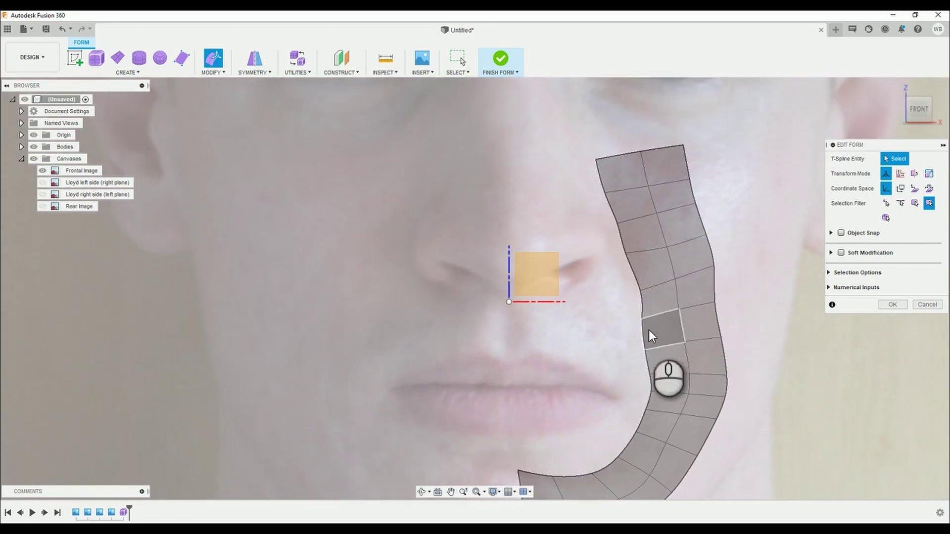
- Lower the outer side of the strip's top edge beneath the eye so the edge runs flatter
left_click_drag(682, 145, 652, 148)
left_click(736, 238)
scroll(722, 327, "down", 2)
scroll(663, 376, "up", 3)
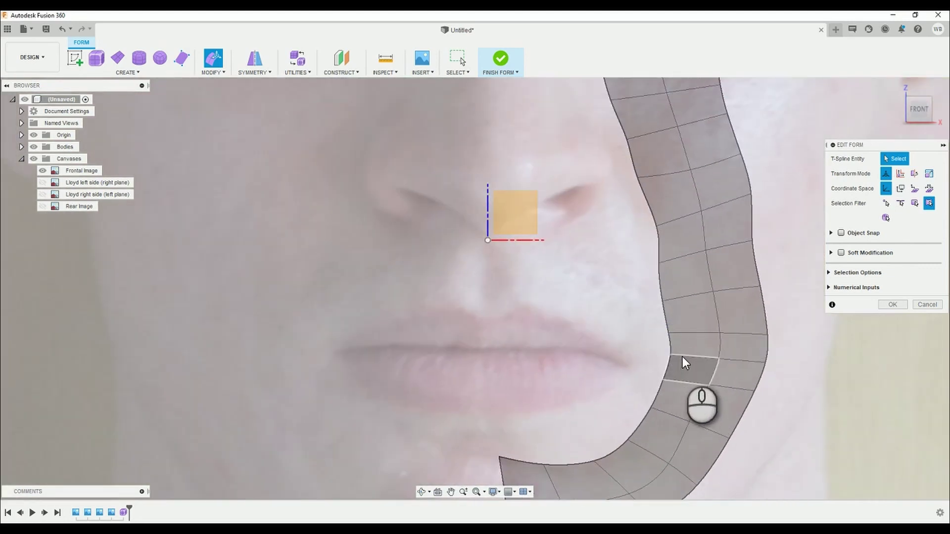
- Select the row lines around the mouth corner and shift them slightly to spread the narrow rows more evenly
left_click(678, 358)
left_click(715, 374)
left_click_drag(655, 343, 706, 361)
scroll(641, 362, "down", 3)
scroll(664, 376, "up", 3)
left_click_drag(631, 358, 750, 398)
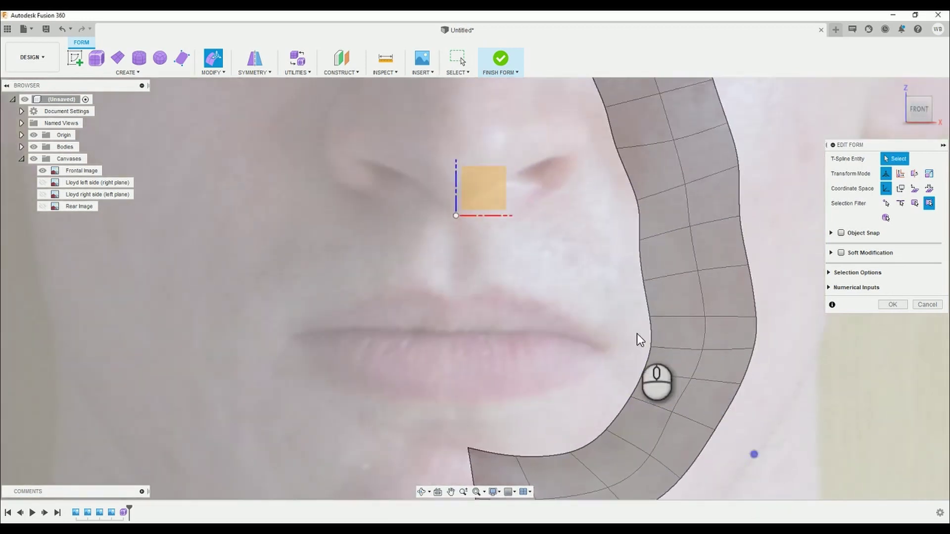
left_click_drag(636, 335, 756, 402)
left_click_drag(712, 355, 710, 361)
left_click(753, 440)
- Extrude the strip's whole outer edge loop of 14 edges outward over the cheek and jaw, scaling it about 1.04
scroll(751, 450, "up", 3)
scroll(743, 327, "up", 3)
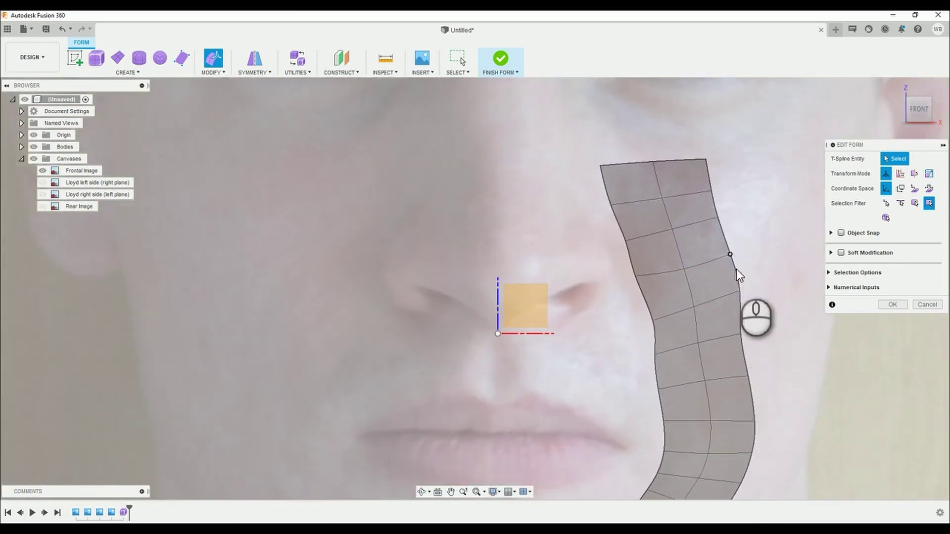
scroll(734, 263, "down", 3)
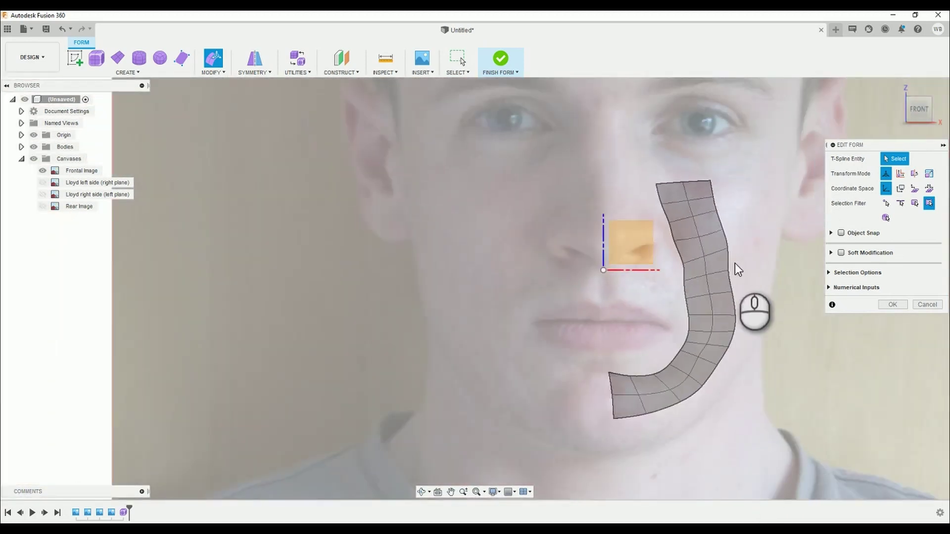
double_click(715, 194)
scroll(736, 283, "up", 4)
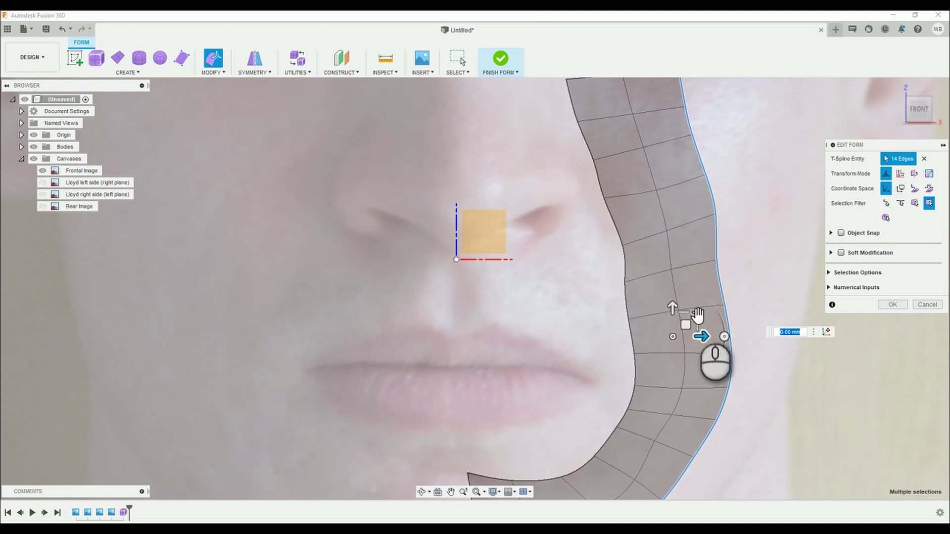
scroll(703, 314, "down", 4)
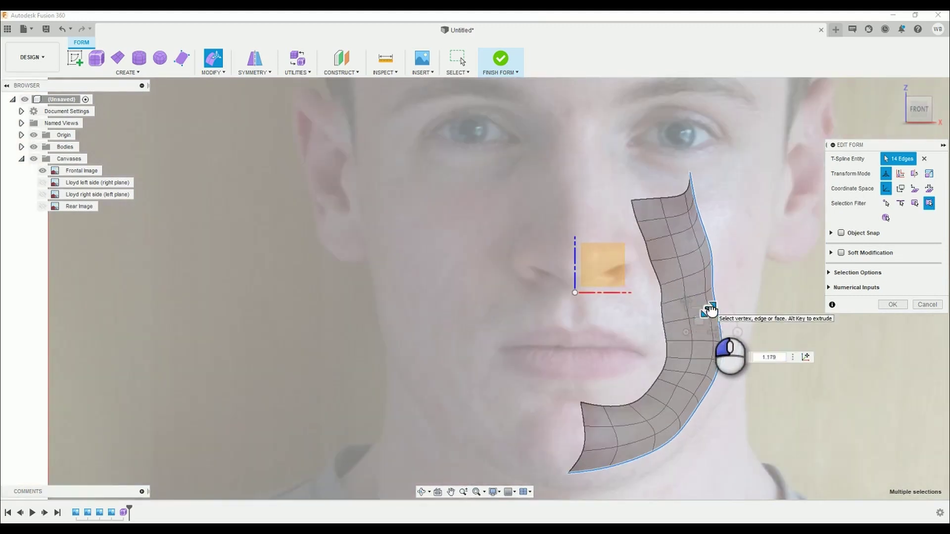
left_click_drag(704, 322, 723, 321)
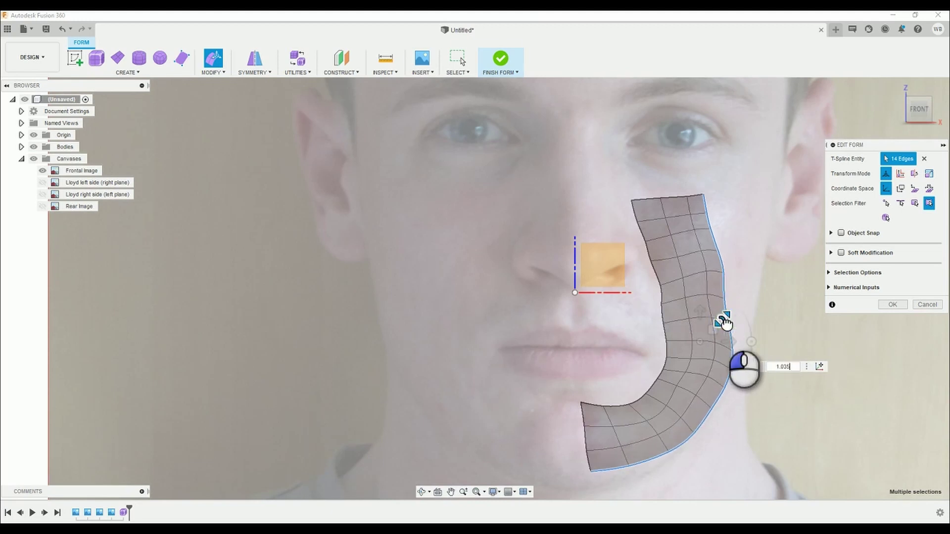
- Select the five upper edges of the strip's outer border and move them outward over the cheek
left_click(774, 430)
scroll(708, 229, "up", 5)
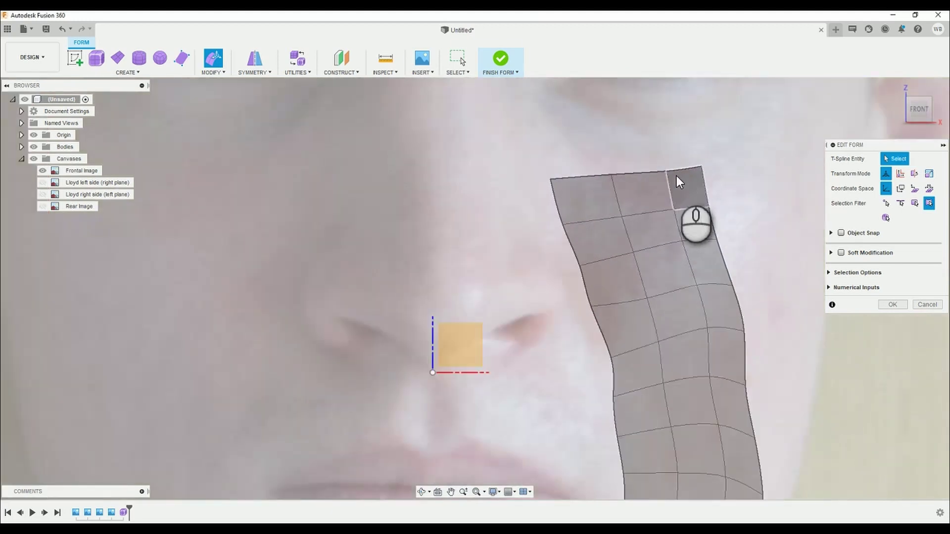
left_click(706, 184)
double_click(745, 355, "shift")
left_click_drag(738, 260, 758, 269)
scroll(734, 422, "down", 5)
- Nudge single edges of the outer border beneath the chin and along the jaw to smooth the outline
scroll(542, 423, "up", 4)
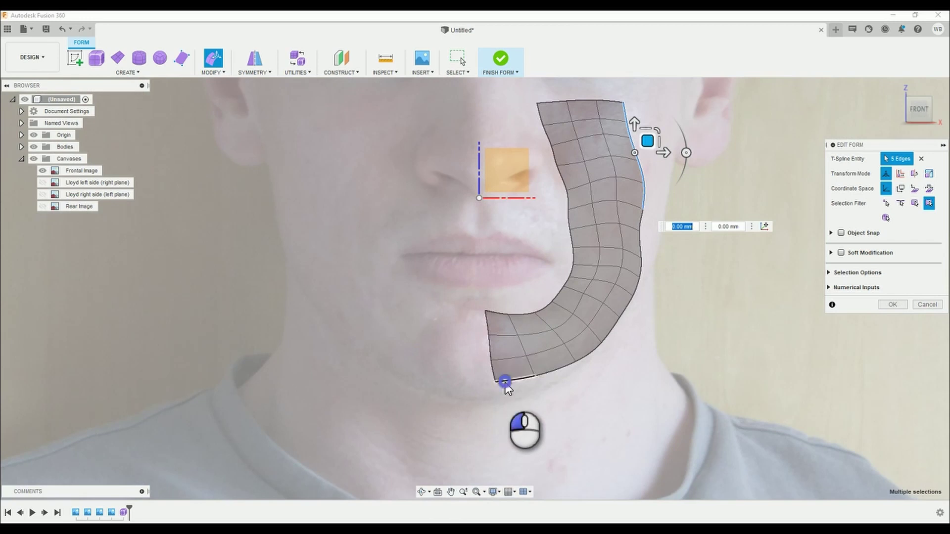
left_click(505, 382)
left_click_drag(527, 367, 523, 373)
left_click(675, 334)
left_click(587, 352)
left_click_drag(600, 341, 597, 338)
left_click(626, 315)
middle_click_drag(680, 216, 633, 262)
left_click(595, 285)
left_click_drag(606, 276, 615, 275)
left_click(738, 197)
- Widen the upper strip by moving its four upper outer border edges outward and rotating them about 7.5 degrees
left_click(598, 240)
left_click(572, 155)
double_click(583, 231)
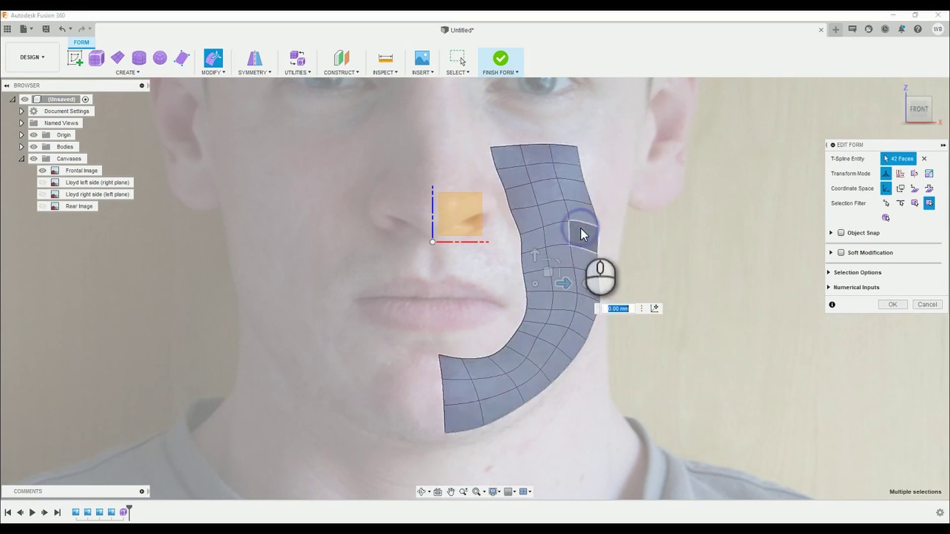
left_click(567, 159)
left_click(573, 179, "shift")
left_click(577, 195, "shift")
left_click(579, 213, "shift")
left_click_drag(585, 172, 628, 188)
left_click_drag(588, 171, 646, 193)
left_click(628, 239)
left_click(590, 162)
left_click(597, 213)
double_click(597, 214, "shift")
left_click(629, 270)
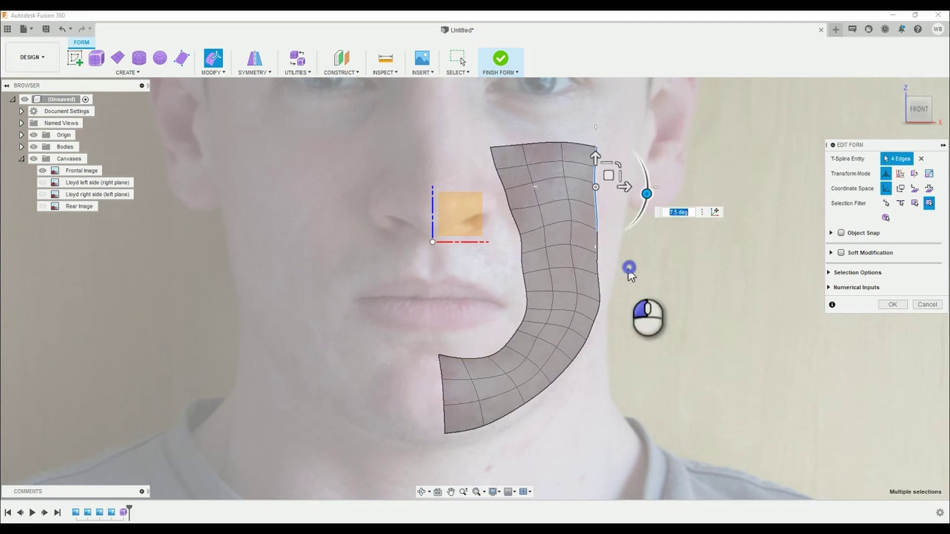
- Select the upper part of the outer border and shift it slightly back inward
double_click(598, 222)
left_click(618, 231)
left_click(598, 242)
double_click(598, 161, "shift")
left_click_drag(609, 186, 606, 185)
left_click(603, 182)
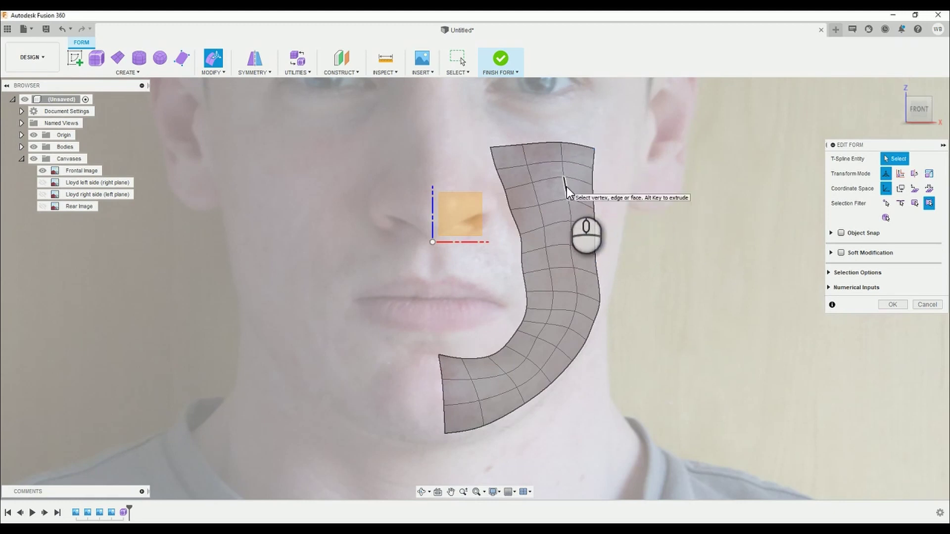
- Shift the upper edges of the outermost inner column line slightly toward the nose to even out the column widths
left_click(570, 232)
left_click(560, 155, "shift")
left_click(544, 155, "shift")
double_click(561, 152, "shift")
left_click_drag(578, 179, 574, 185)
left_click(616, 177)
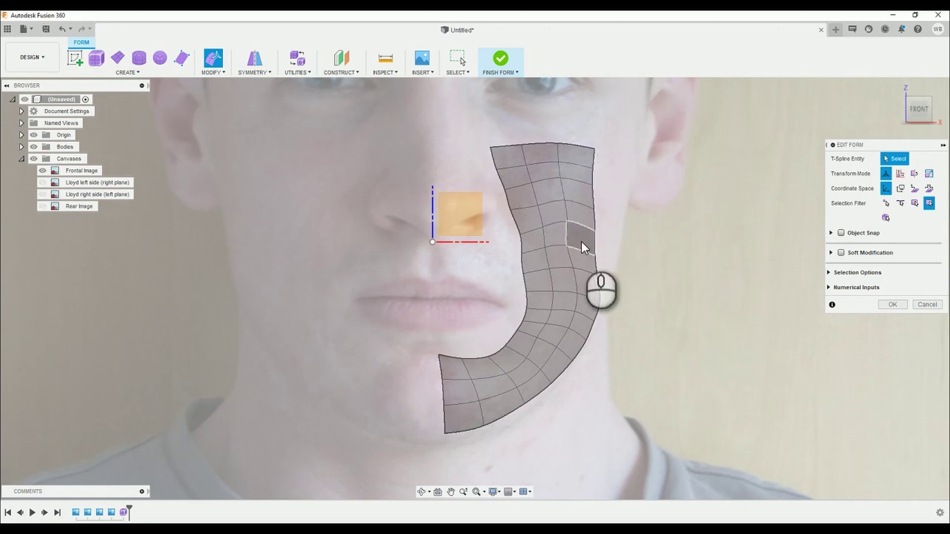
left_click(508, 194)
left_click(666, 183)
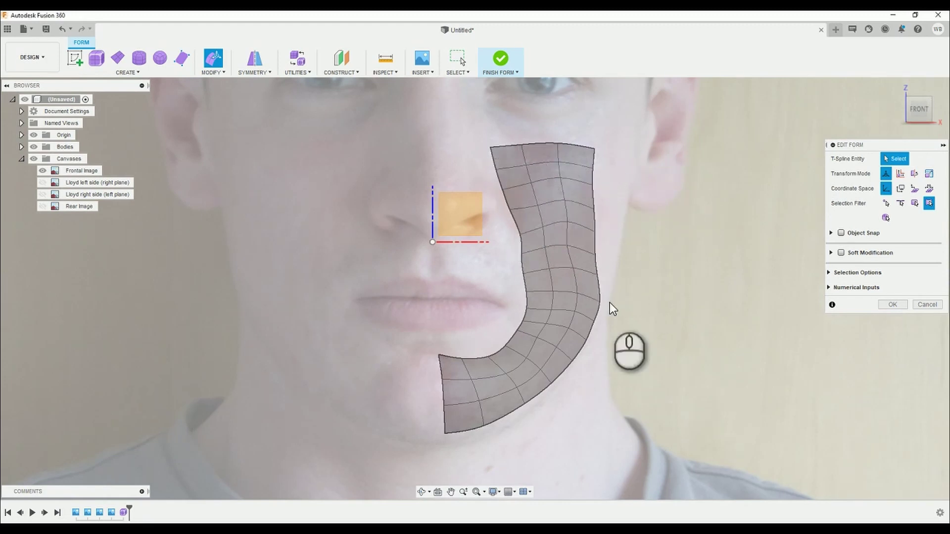
- Adjust the strip's inner border below the mouth corner, moving its edge about 0.2 mm sideways and 0.35 mm vertically
scroll(605, 307, "up", 4)
left_click(524, 252)
left_click(536, 346)
left_click_drag(549, 338, 478, 394)
left_click(503, 372)
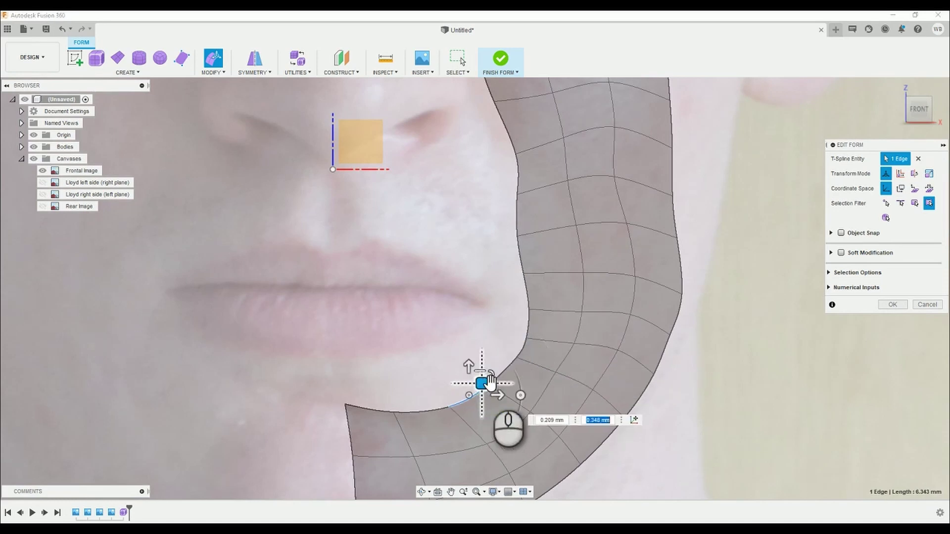
scroll(588, 317, "down", 4)
left_click(756, 266)
- Reposition the edges and outer vertex of the row line beside the nostril to even out the neighbouring rows
scroll(560, 237, "up", 3)
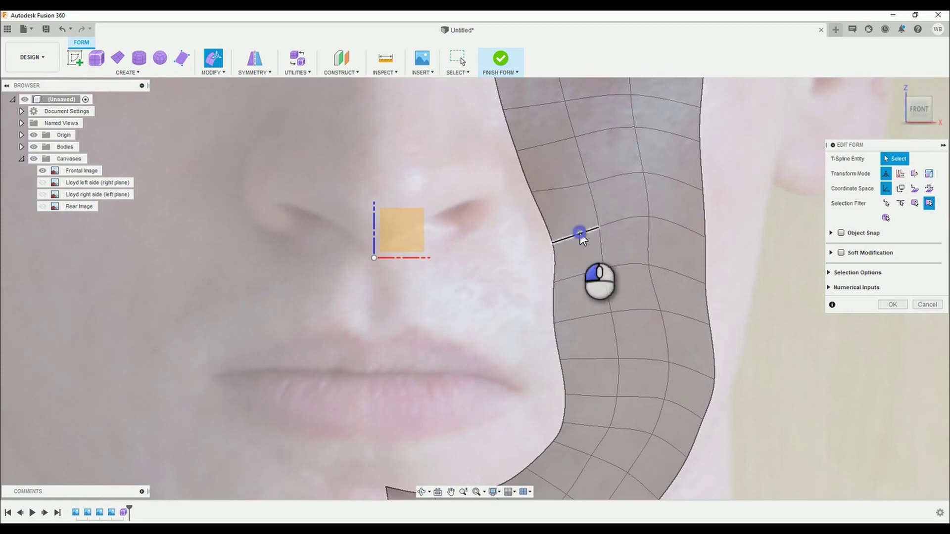
left_click(575, 232)
left_click(646, 216)
left_click_drag(662, 205, 612, 222)
left_click(596, 224)
left_click(706, 237)
left_click_drag(715, 229, 719, 206)
middle_click_drag(719, 206, 668, 283)
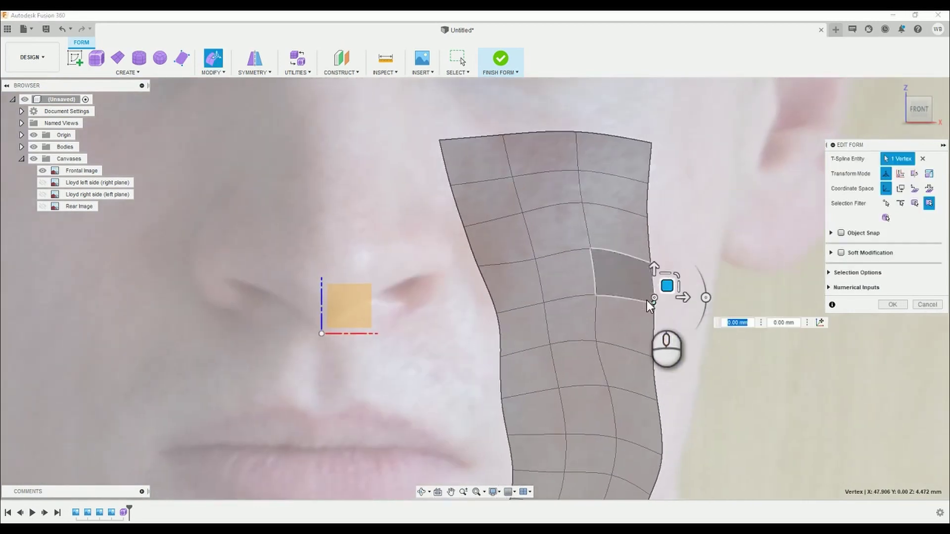
- Lower the strip's top outer corner beneath the eye and reposition the outer border vertices below it
left_click(663, 254)
left_click_drag(662, 254, 672, 213)
left_click(663, 133)
left_click_drag(664, 133, 671, 149)
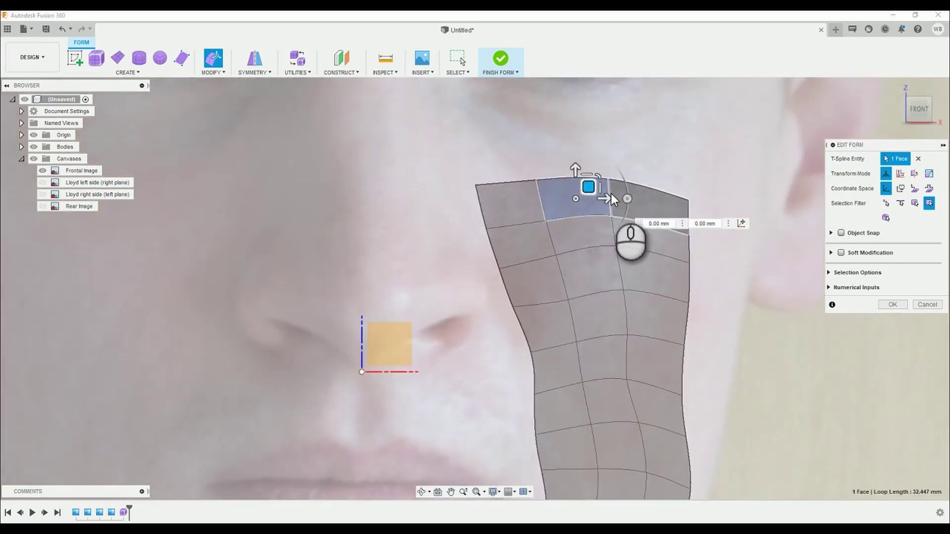
- Nudge the top two vertices of the outermost inner column line to match the sloping top edge
left_click(610, 195)
left_click_drag(622, 186, 627, 188)
left_click(616, 246)
left_click_drag(631, 239, 634, 240)
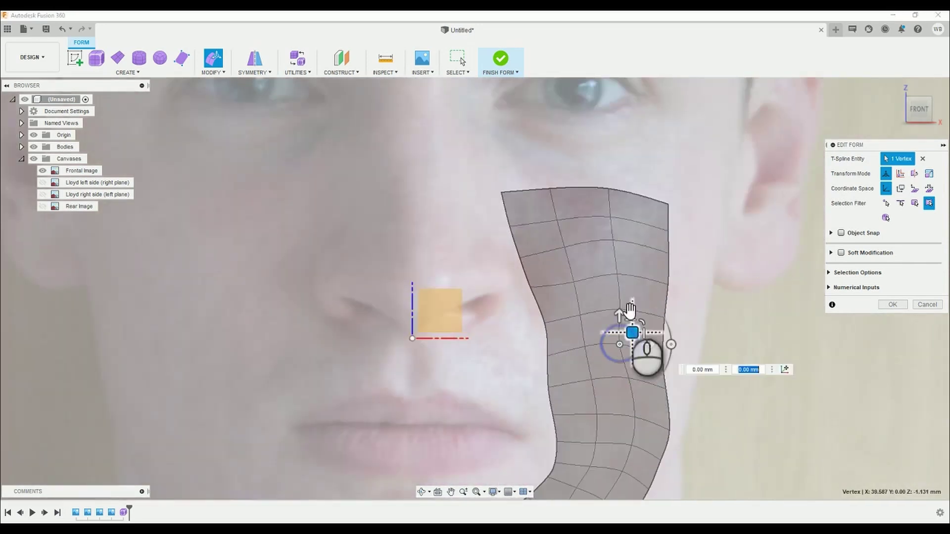
- Select four vertices along the outermost inner column line on the cheek and shift them slightly outward
left_click(591, 261, "shift")
left_click(620, 345)
double_click(612, 240, "shift")
left_click_drag(647, 292, 649, 292)
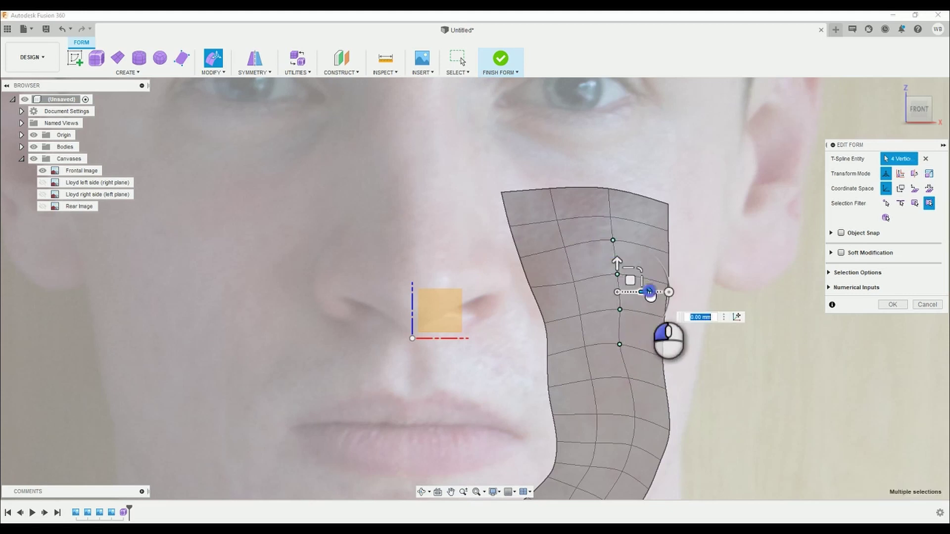
left_click(629, 379)
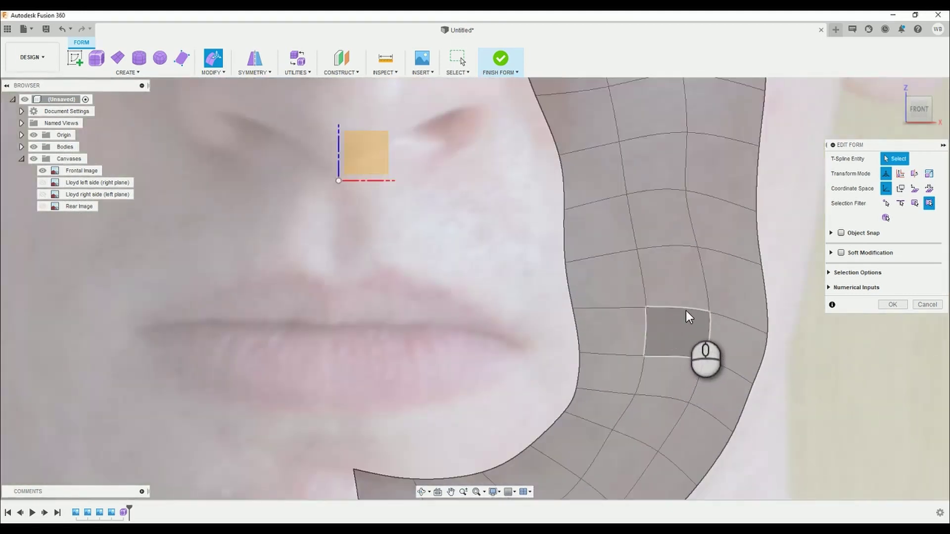
- Select the three-edge row line level with the mouth and raise it about 0.8 mm
double_click(688, 309)
left_click_drag(724, 314, 724, 313)
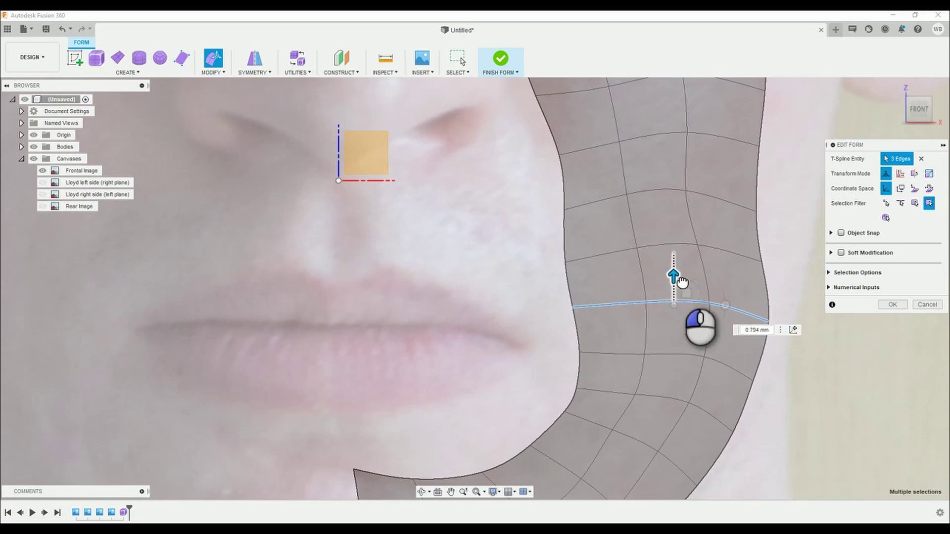
left_click(723, 250)
- Move the outer border vertices beside and just below the mouth corner slightly inward to smooth the jaw contour
left_click(778, 319)
left_click(751, 381)
left_click(751, 382)
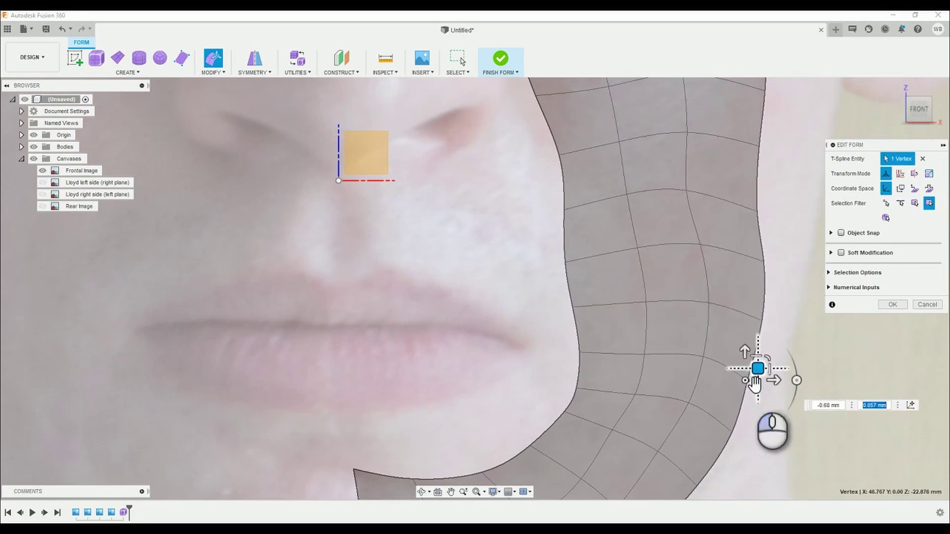
scroll(826, 341, "down", 3)
left_click(826, 337)
- Extrude the five inner border edges between nostril and mouth corner inward above the upper lip, straightening and scaling them to fit
scroll(804, 354, "down", 5)
middle_click_drag(803, 355, 542, 345)
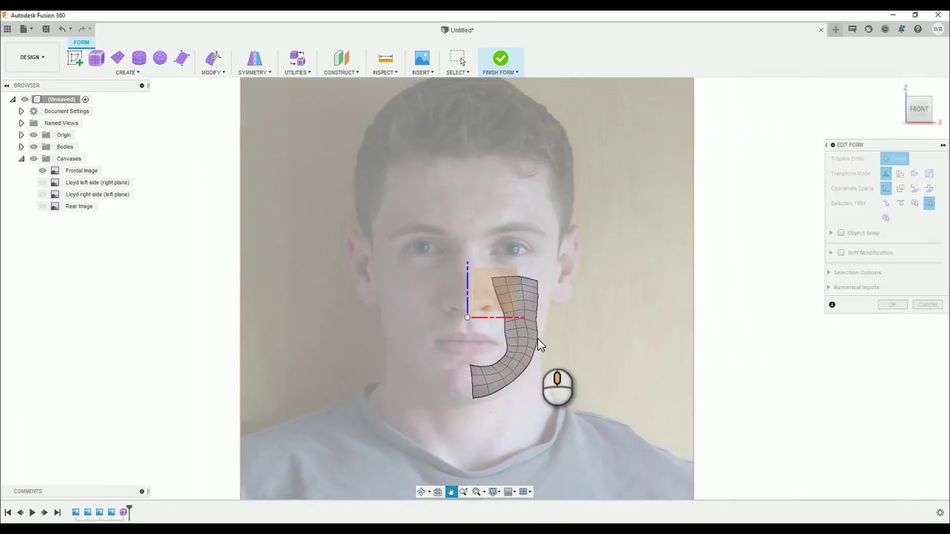
scroll(497, 326, "up", 7)
left_click(561, 225)
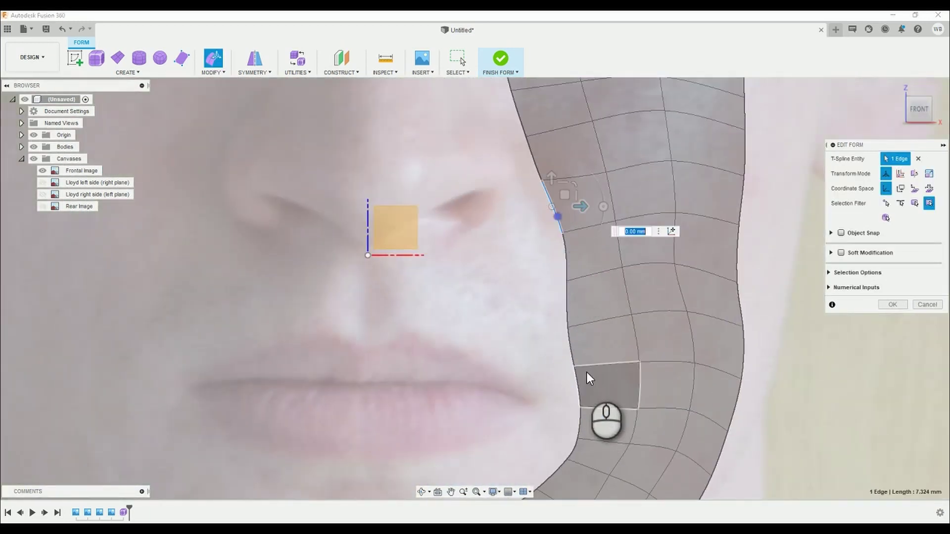
double_click(577, 381, "shift")
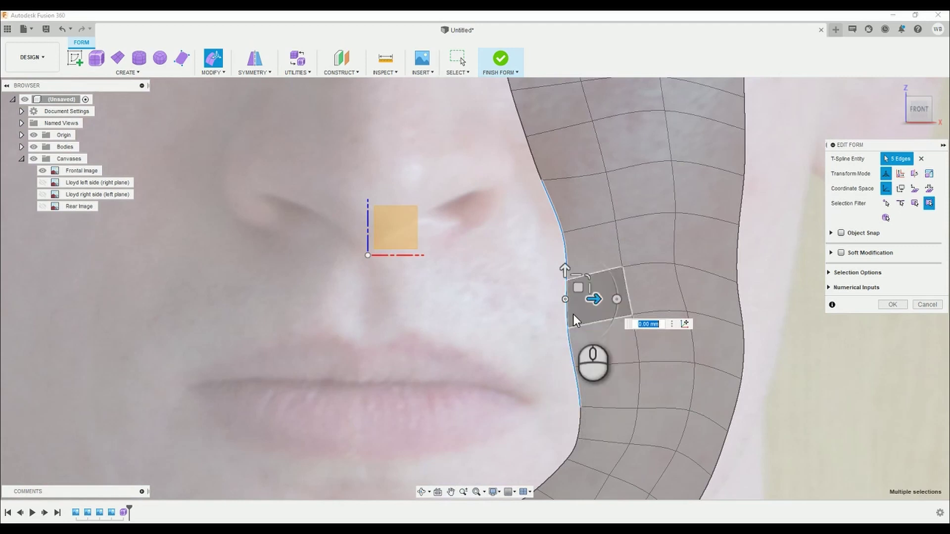
left_click_drag(582, 288, 475, 302)
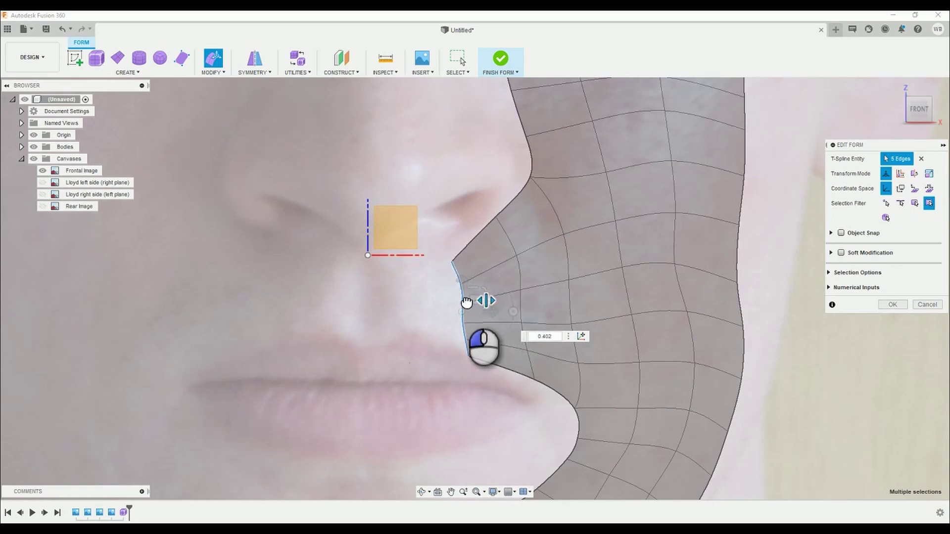
left_click_drag(476, 300, 485, 300)
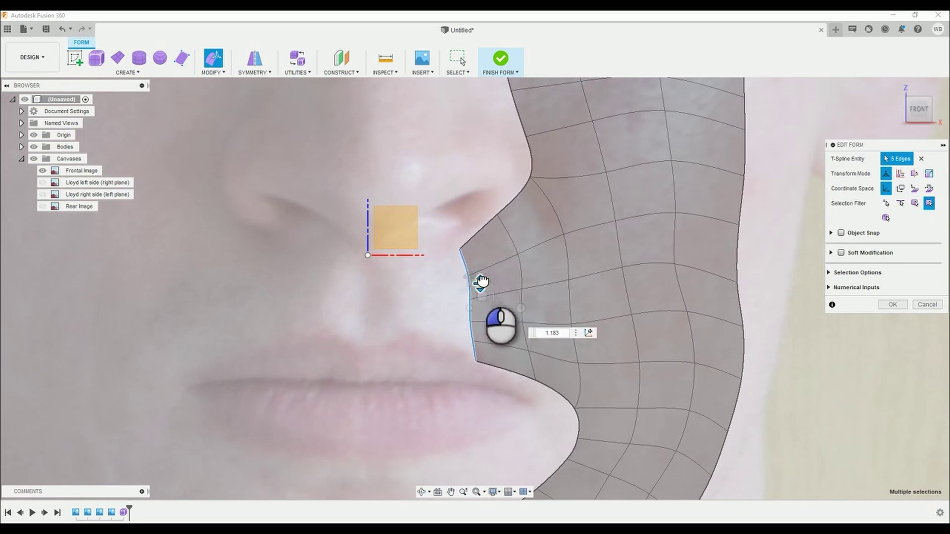
left_click_drag(485, 295, 485, 291)
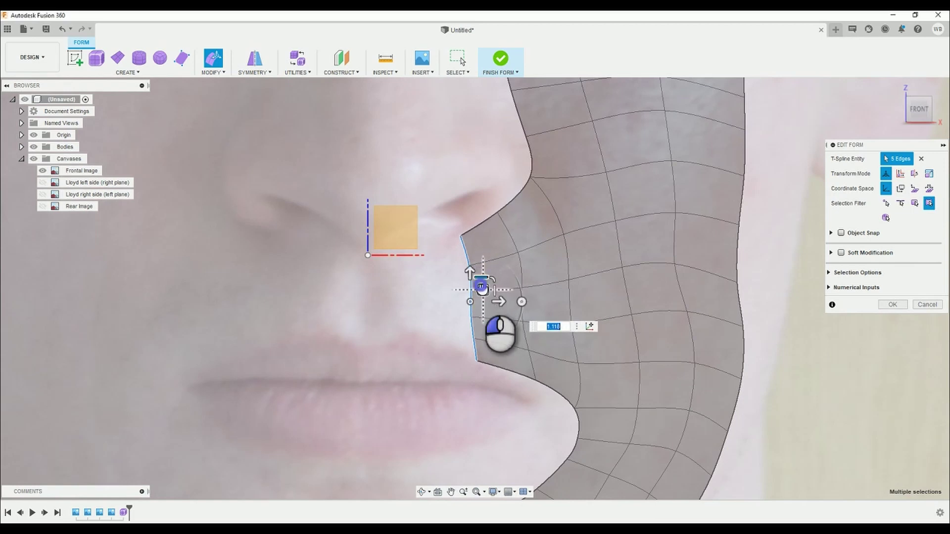
- Extrude the same five edges once more toward the groove under the nose, scaling and nudging them into place
mouse_move(482, 287)
left_mouse_down()
mouse_move(433, 284)
mouse_move(433, 271)
left_mouse_up()
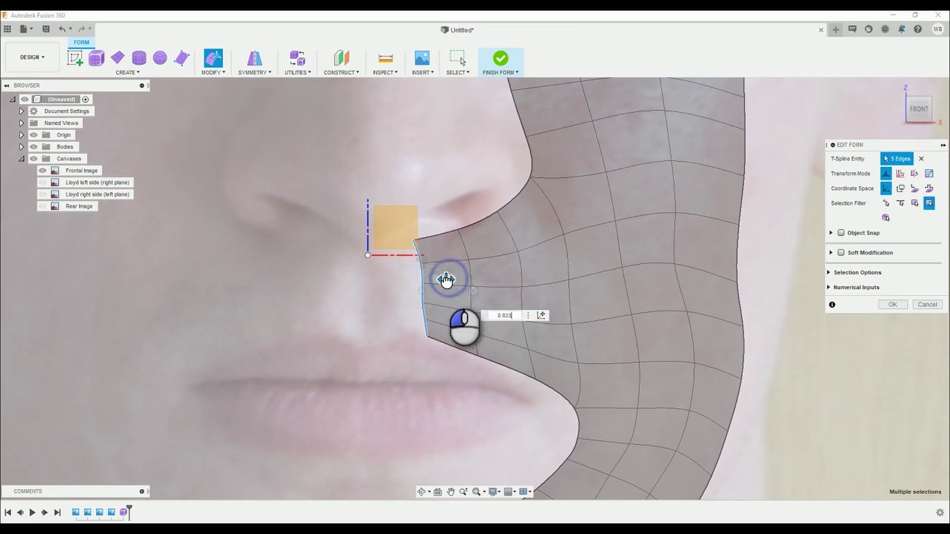
left_click_drag(436, 281, 436, 277)
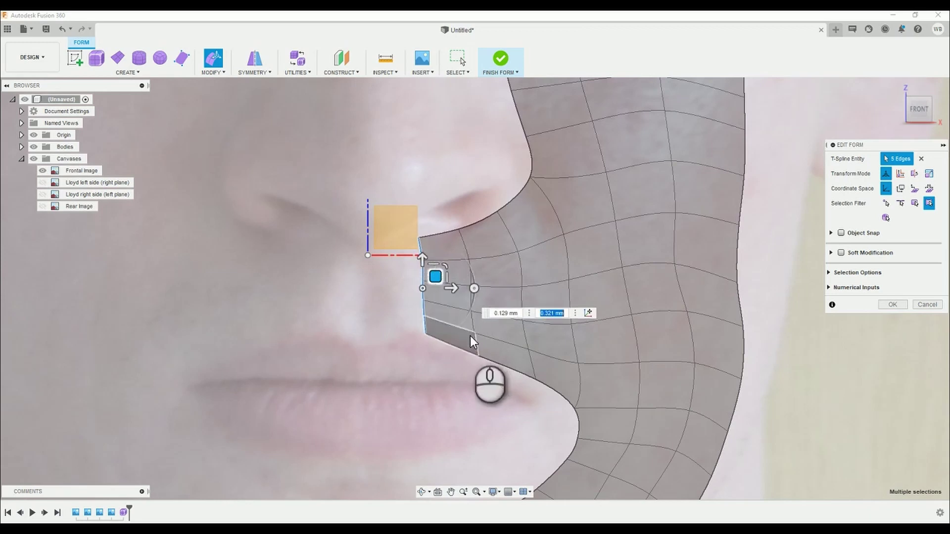
scroll(498, 378, "down", 3)
scroll(513, 352, "down", 3)
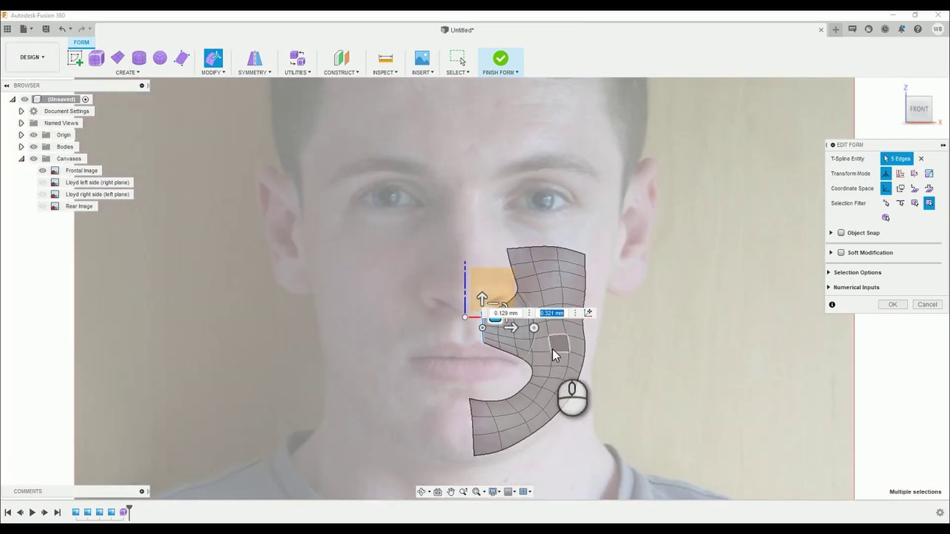
left_click(710, 304)
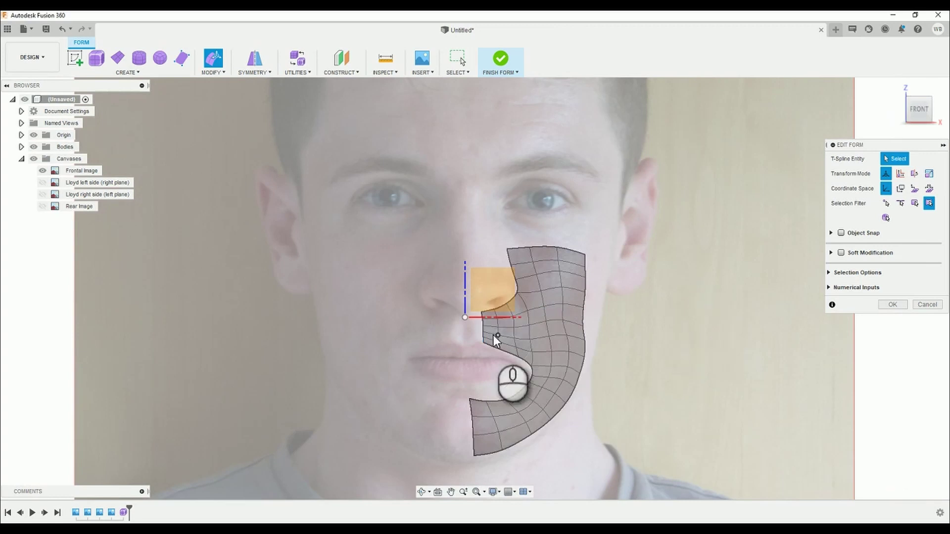
- Reshape the new section's lower border along the upper lip into a smooth curve and raise the face just above it
scroll(539, 339, "up", 3)
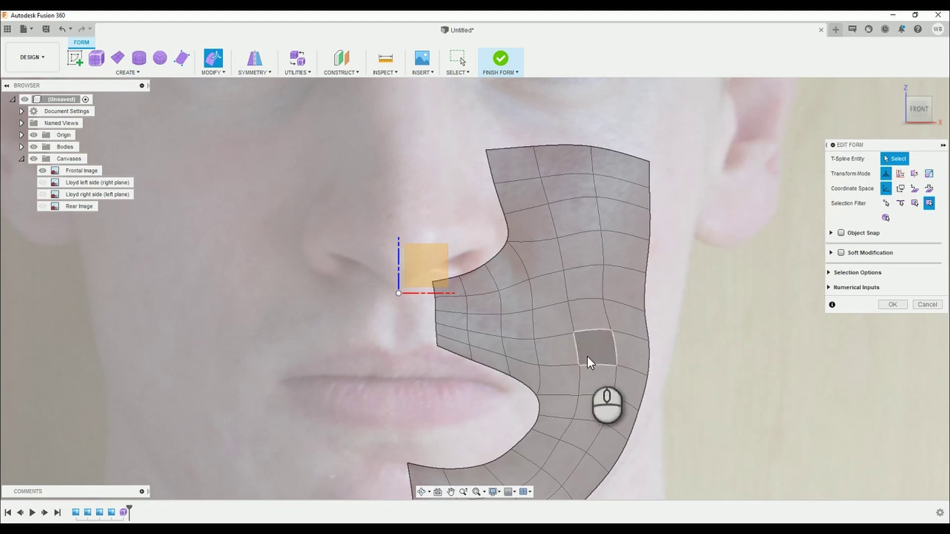
scroll(561, 366, "down", 3)
scroll(554, 438, "up", 3)
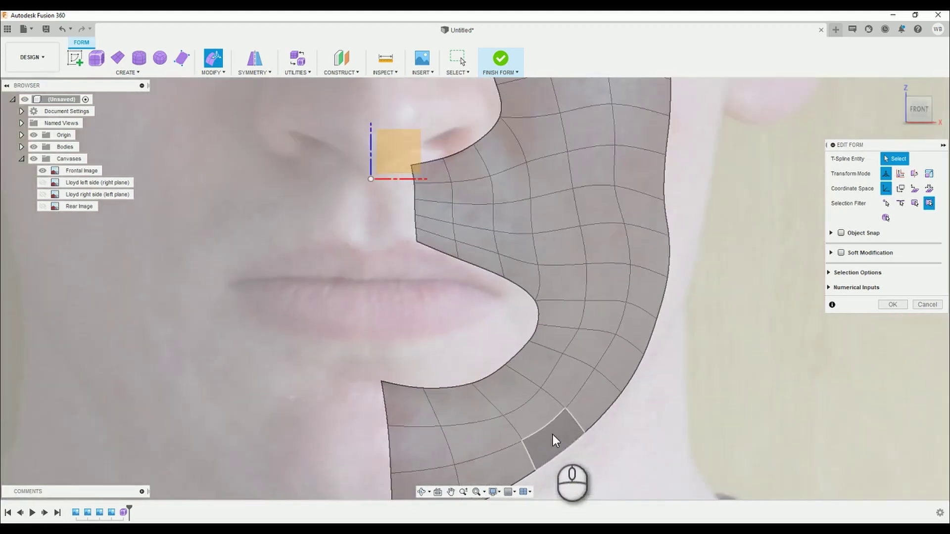
scroll(498, 361, "down", 3)
scroll(520, 289, "up", 5)
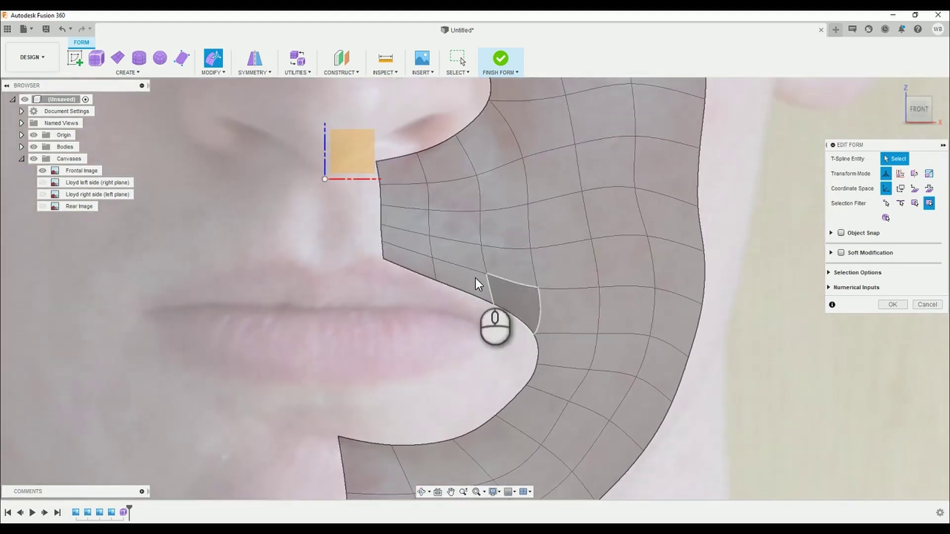
left_click_drag(384, 261, 398, 252)
left_click(436, 283)
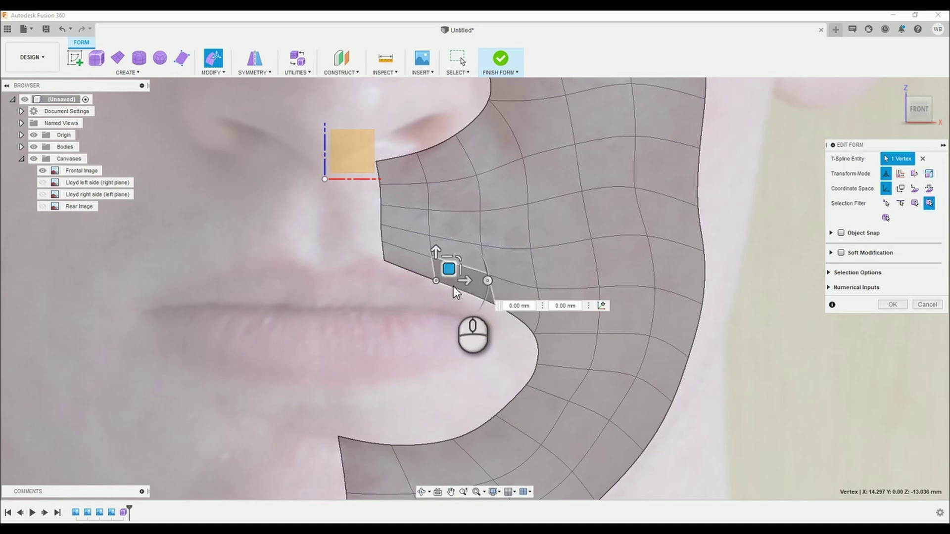
left_click(455, 289)
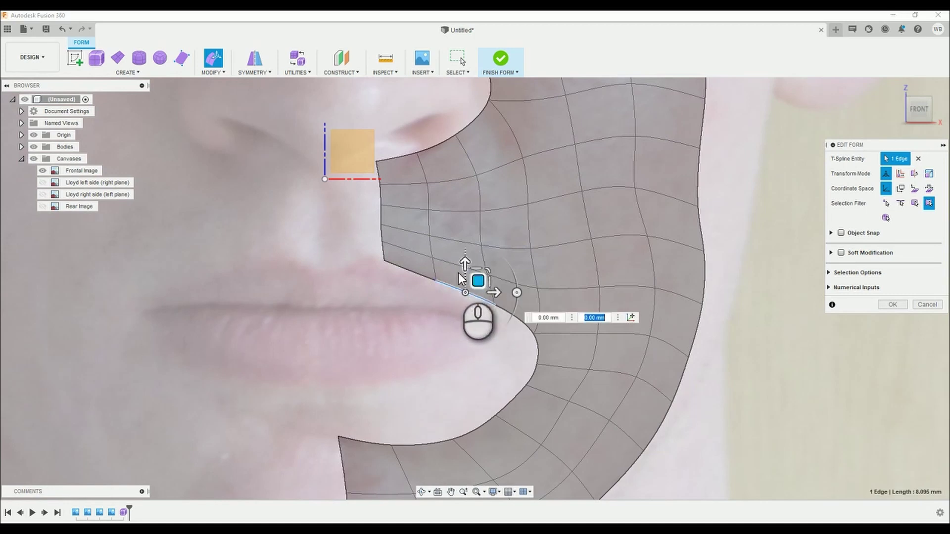
left_click(455, 278)
left_click_drag(472, 281, 473, 263)
left_click(462, 307)
left_click(452, 243)
left_click_drag(471, 241, 469, 234)
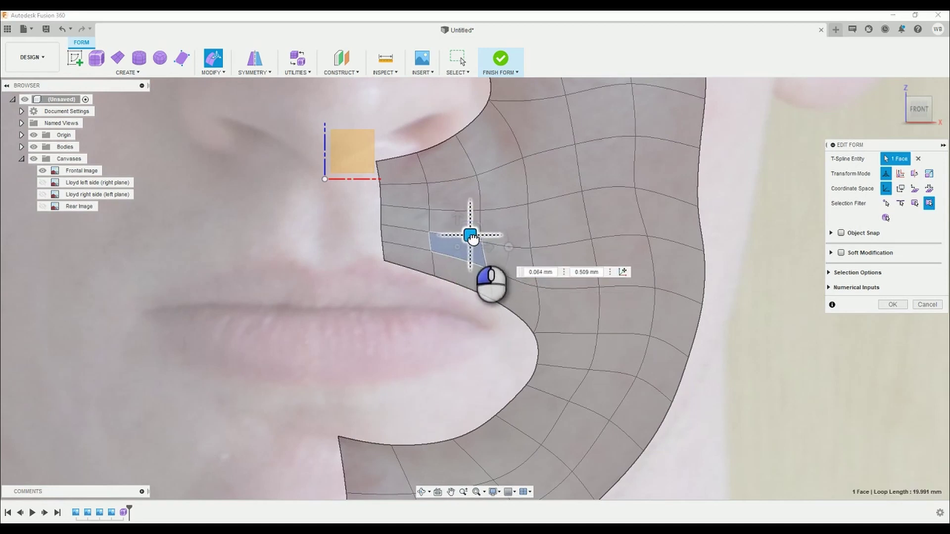
- Raise the three middle edges in the inner section between the nose and upper lip slightly
left_click(403, 226)
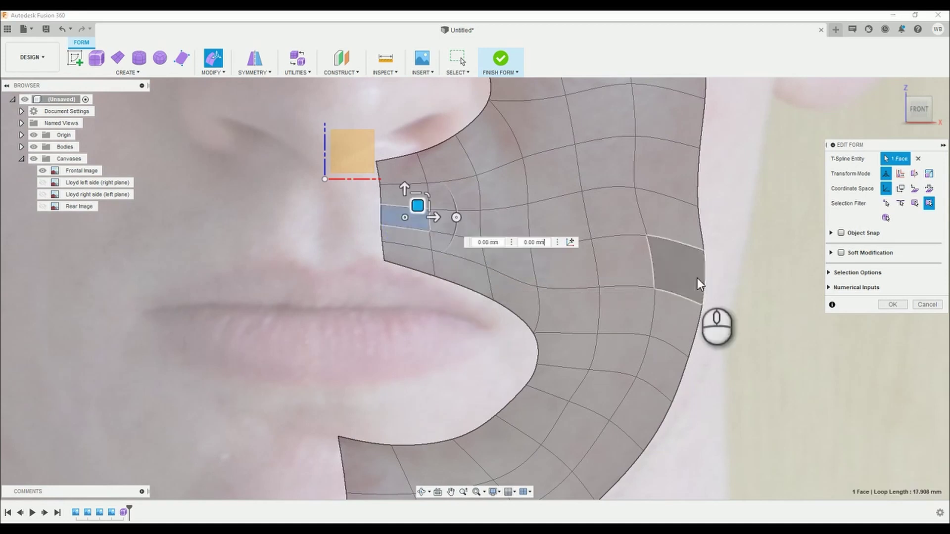
left_click(715, 281)
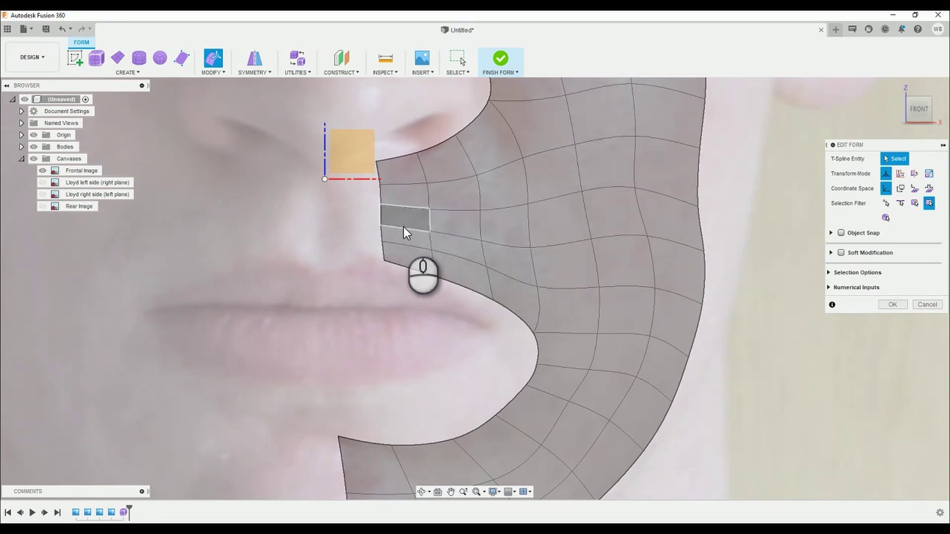
left_click_drag(364, 215, 505, 248)
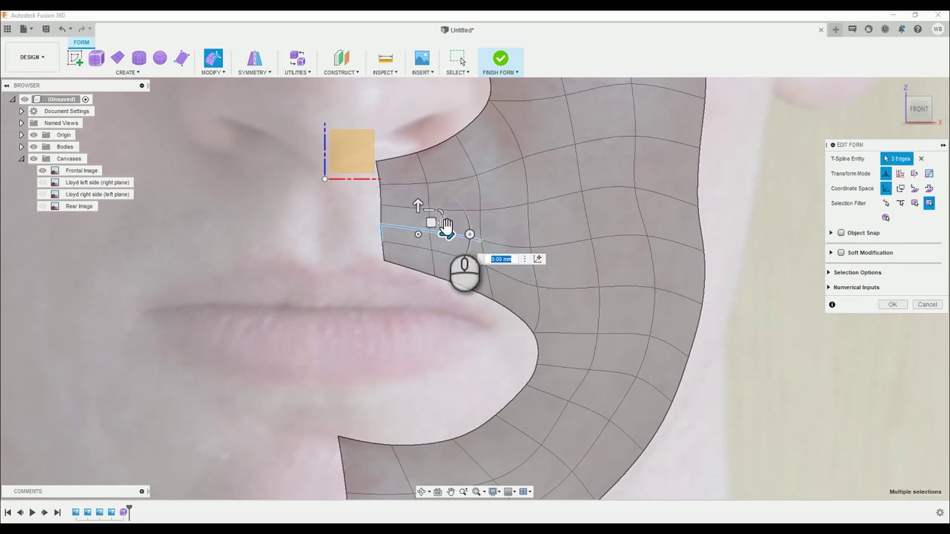
left_click(336, 226)
- Nudge the inner corner vertex and the border edges beneath the nostril slightly down to follow the nose's lower contour
left_click_drag(374, 159, 389, 159)
left_click(339, 196)
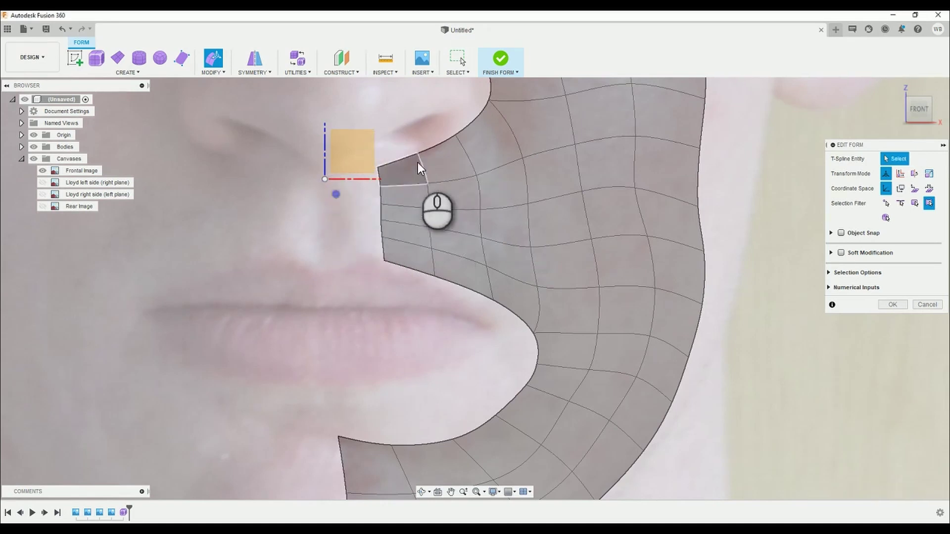
left_click(432, 149)
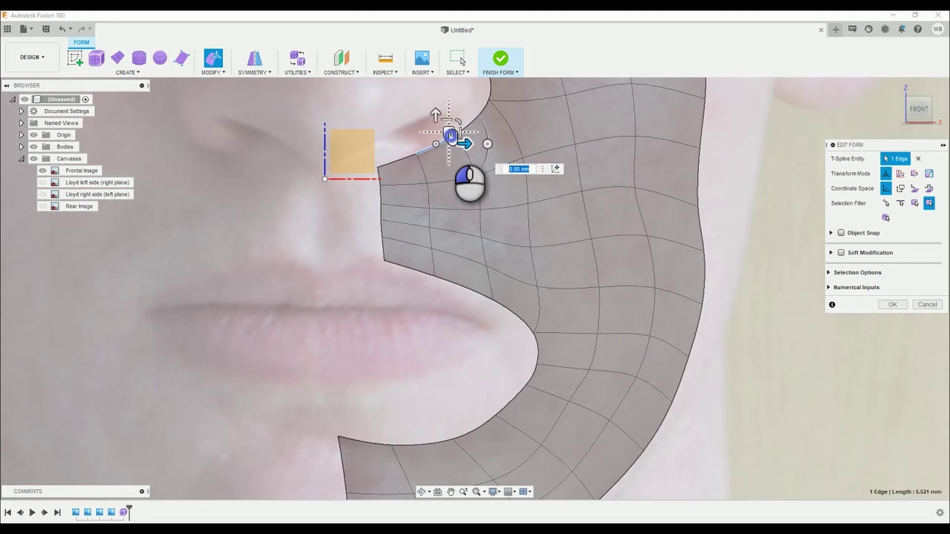
left_click_drag(450, 134, 449, 149)
middle_click_drag(431, 163, 392, 285)
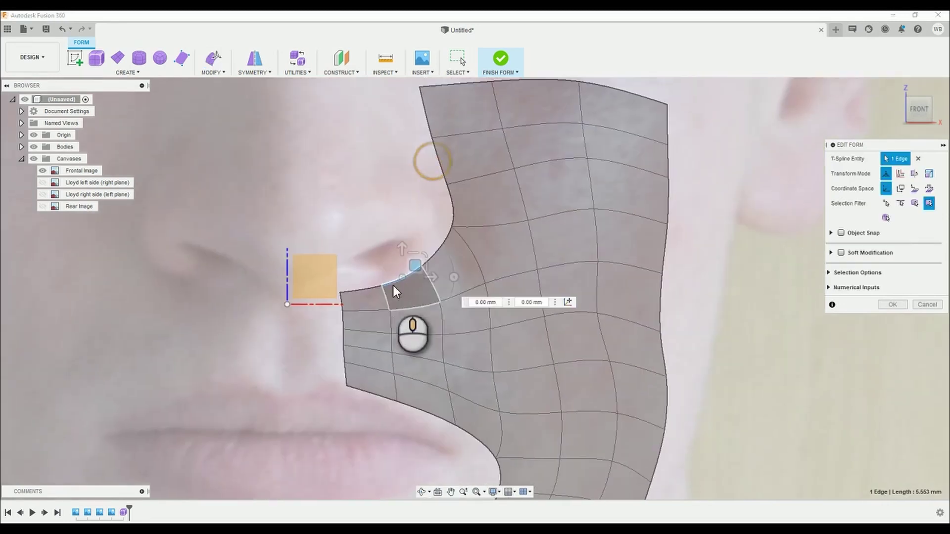
left_click(440, 246)
left_click_drag(452, 235, 452, 244)
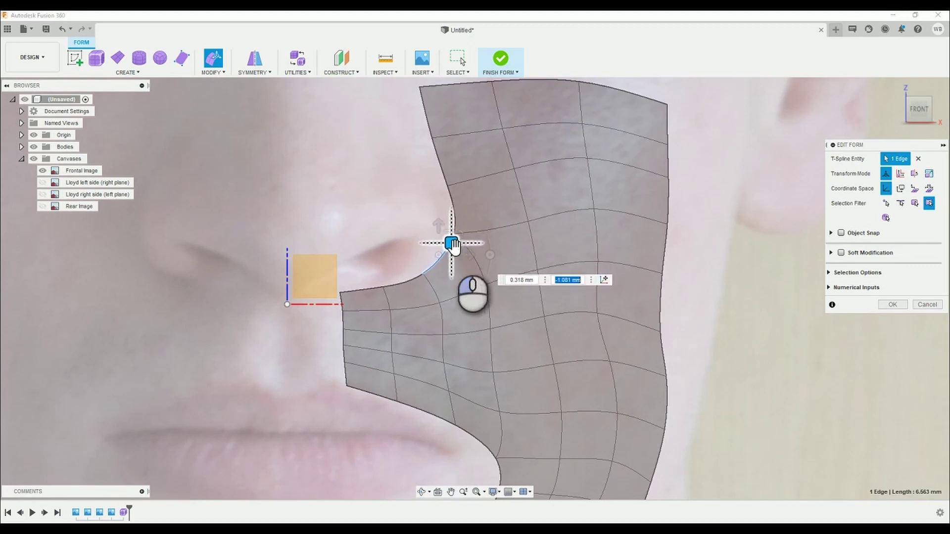
- Delete the middle edge loop running from above the upper lip across the cheek to the outer border
double_click(368, 351)
left_click(892, 304)
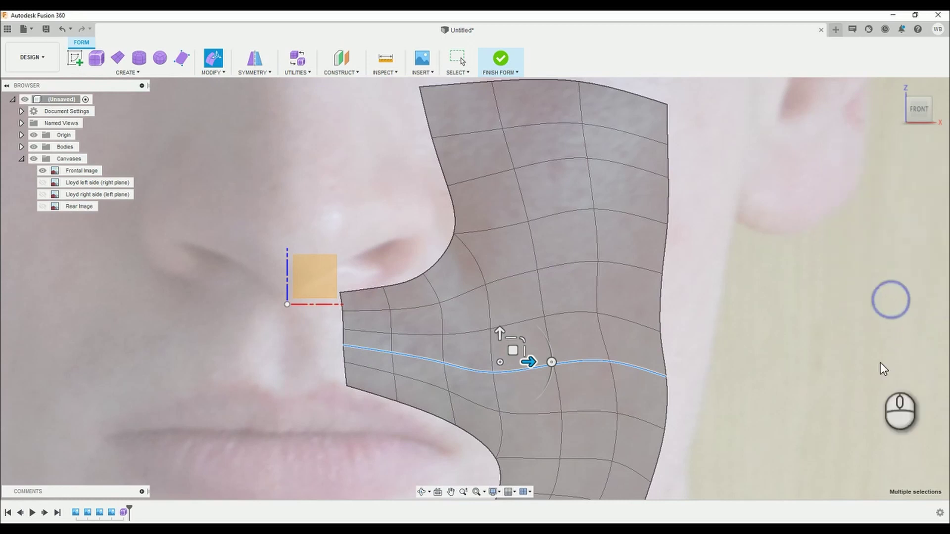
left_click(913, 347)
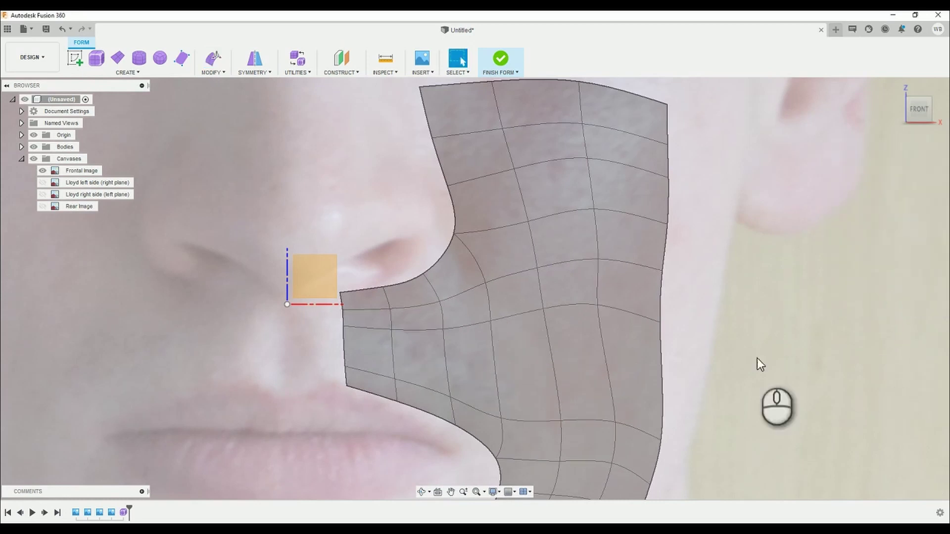
- Scale the two edge loops bordering the wide face row above the upper lip vertically closer together to even out the row heights
left_click(213, 58)
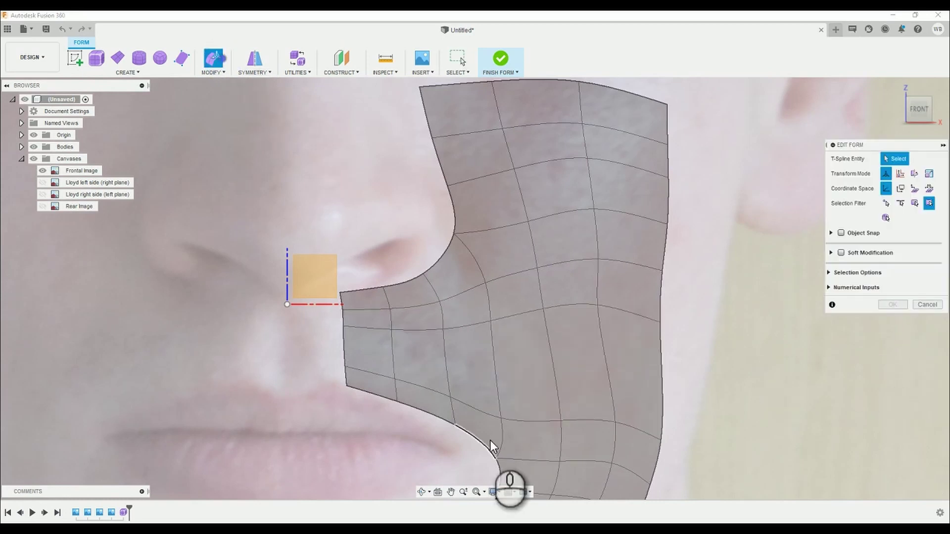
left_click(471, 326)
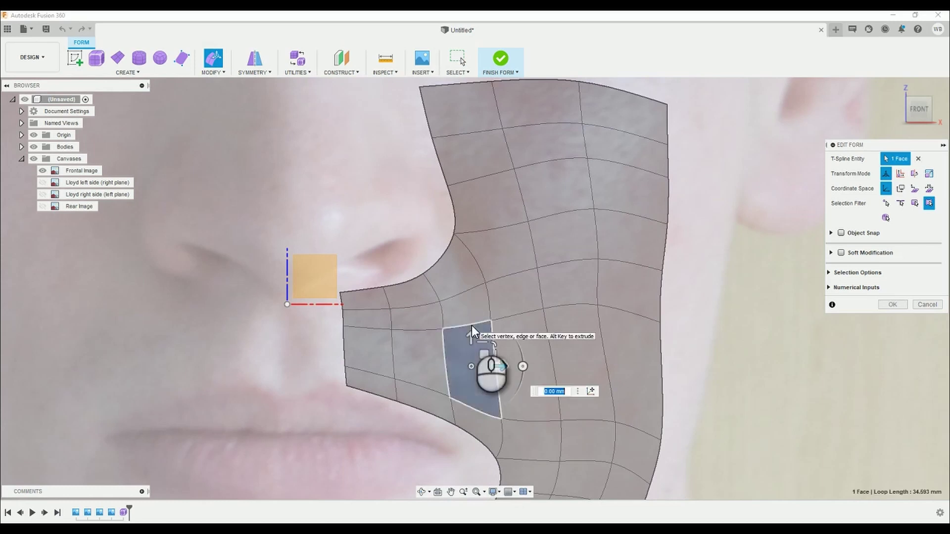
left_click(370, 331)
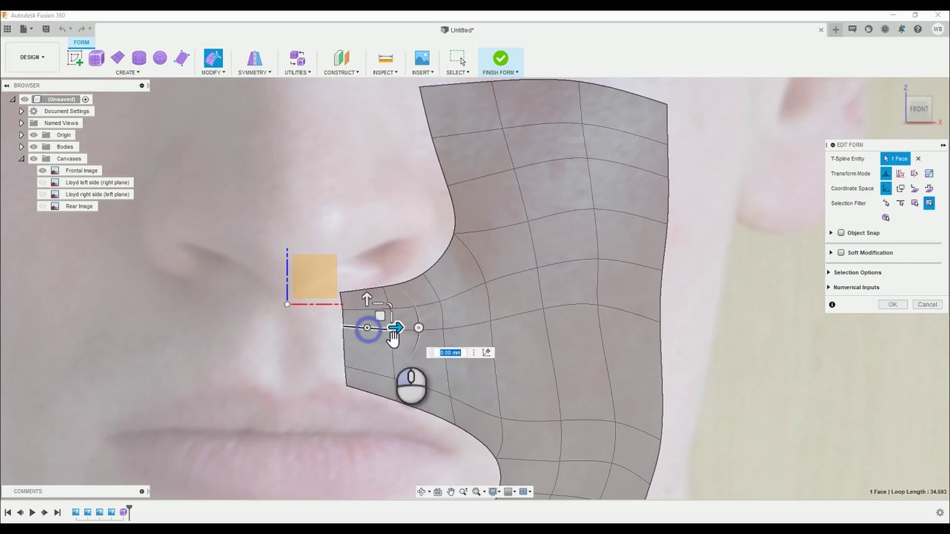
double_click(644, 317)
left_click(633, 429, "shift")
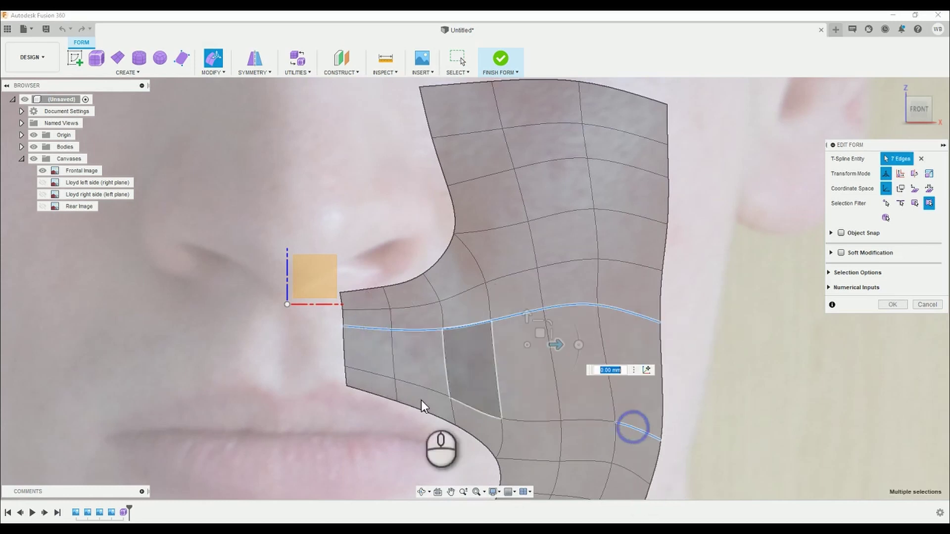
double_click(362, 370, "shift")
left_click_drag(514, 337, 516, 388)
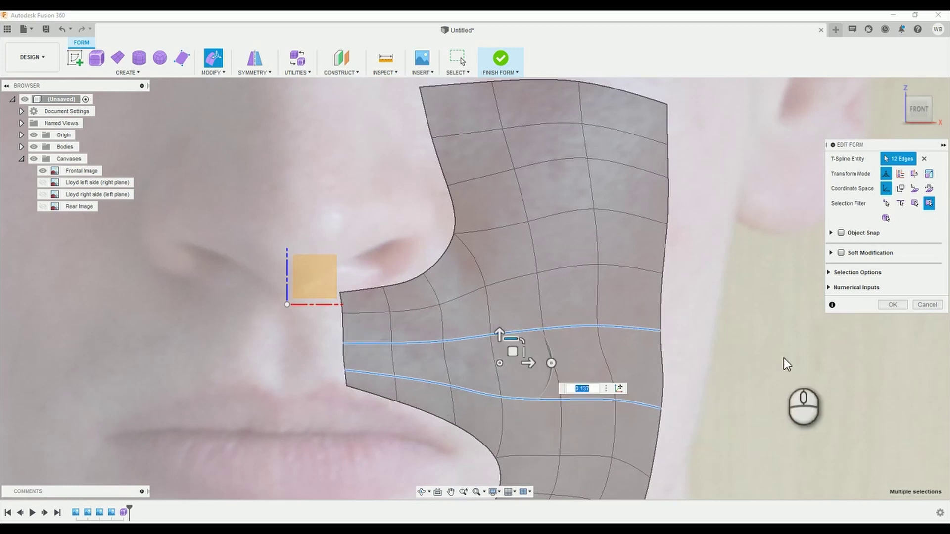
left_click(745, 330)
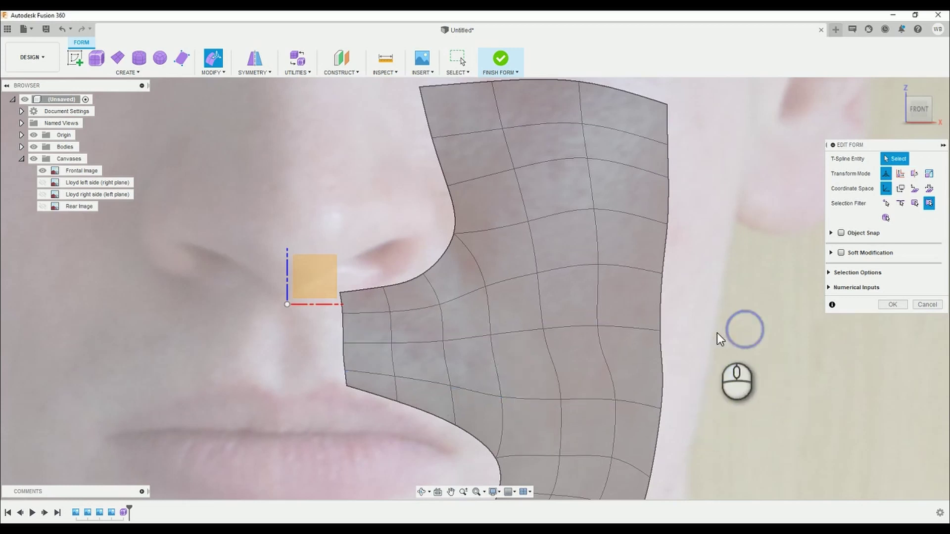
- Move the four inner edges of the lower loop, just above the upper lip, slightly upward
left_click(367, 374)
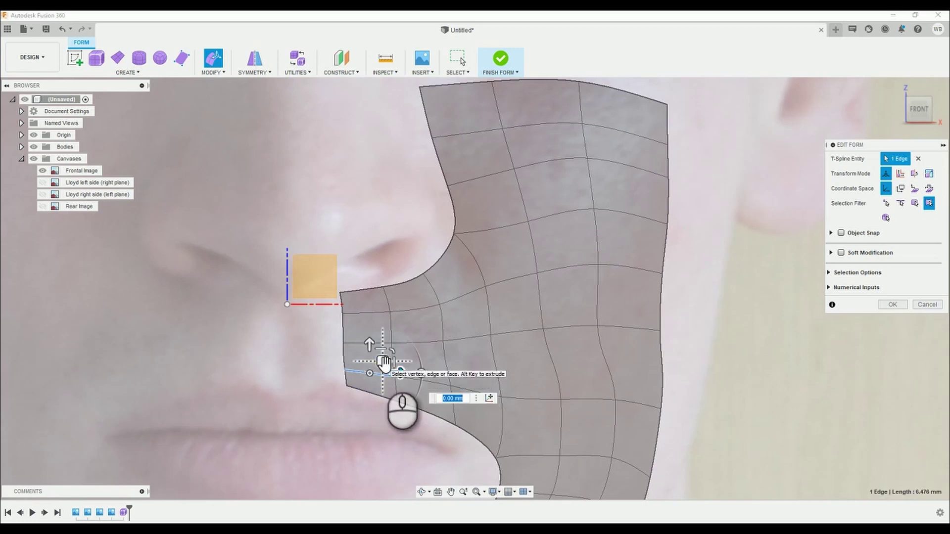
double_click(544, 399)
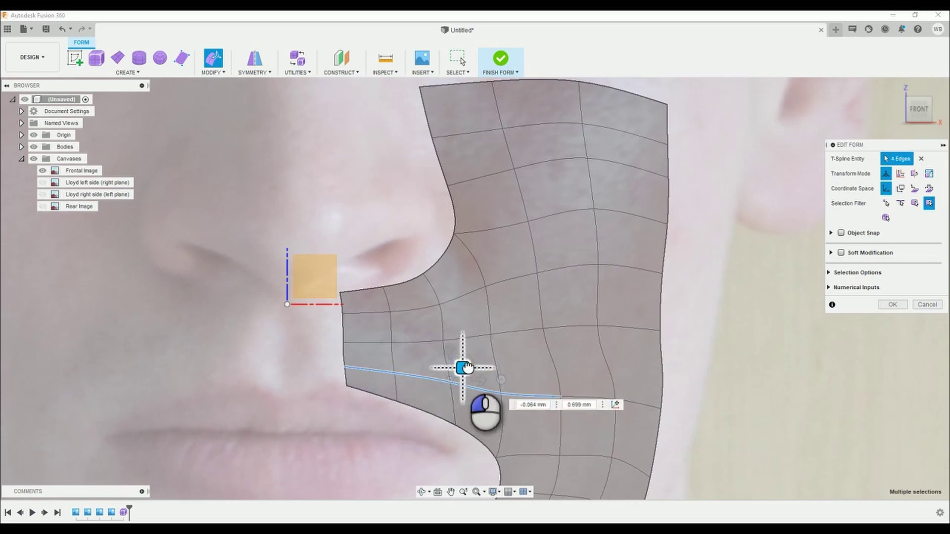
left_click(698, 355)
- Move three vertices on the mesh line descending from the side of the nostril inward to smooth its flow toward the mouth
scroll(708, 386, "down", 5)
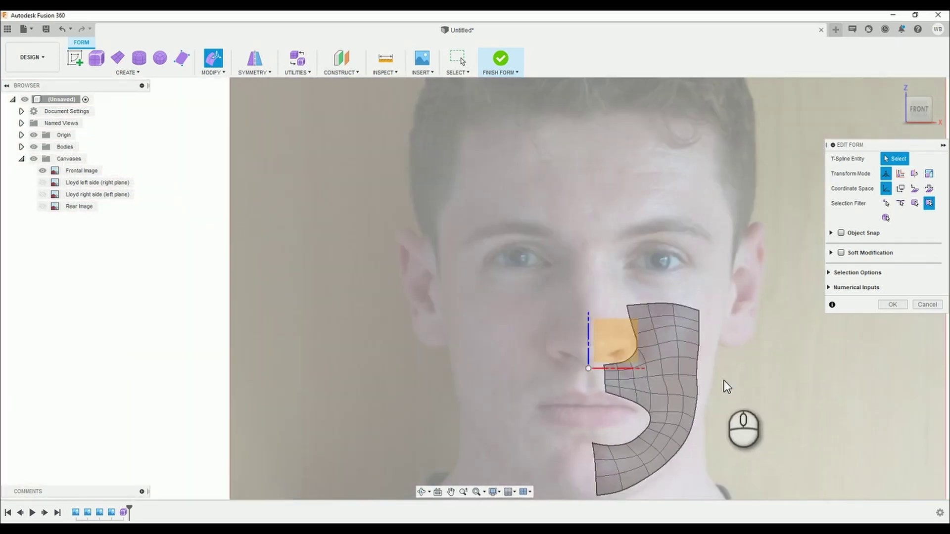
scroll(723, 381, "up", 3)
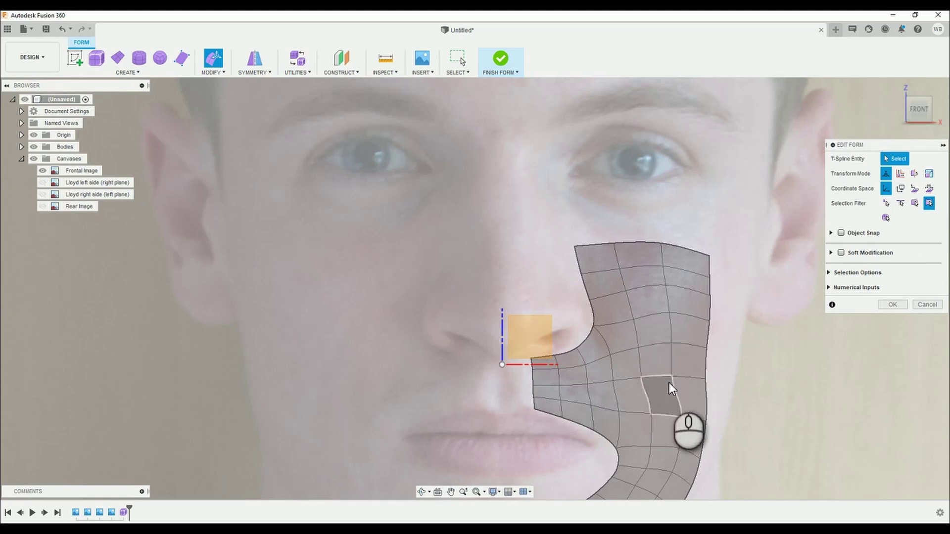
scroll(670, 385, "down", 2)
scroll(703, 416, "down", 2)
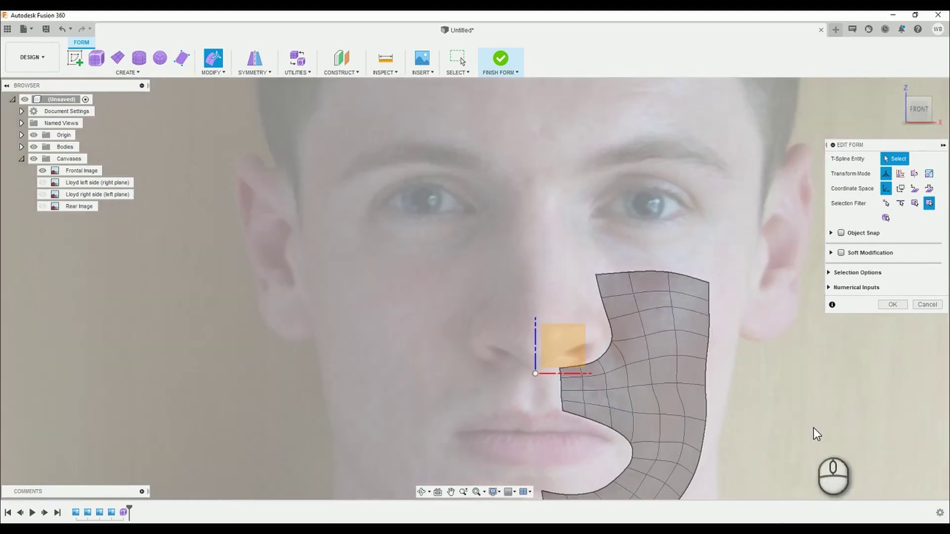
scroll(601, 346, "up", 2)
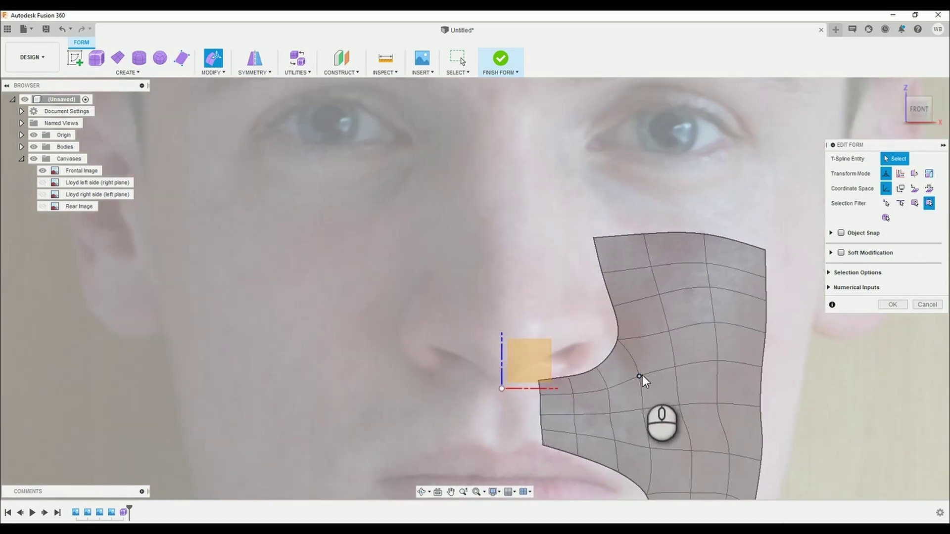
left_click_drag(642, 374, 640, 401)
left_click(639, 408)
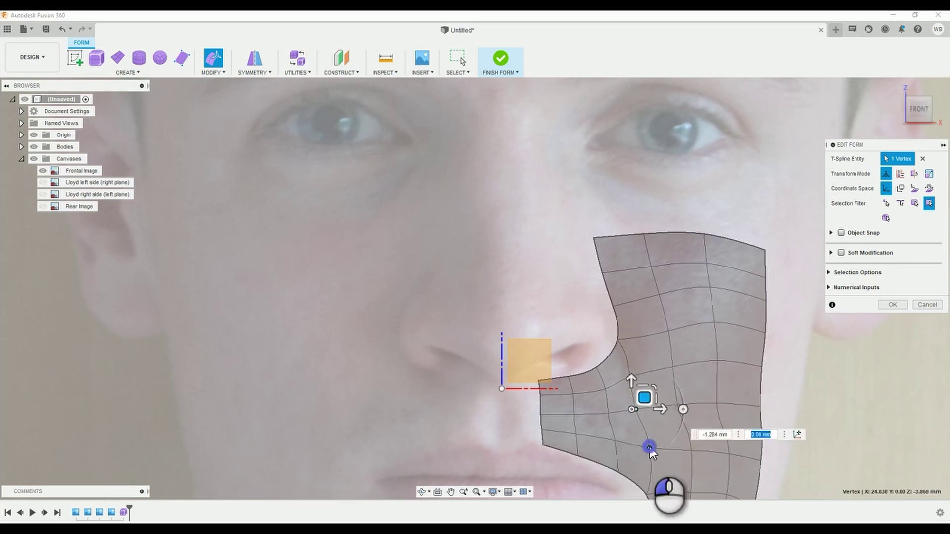
left_click(649, 448)
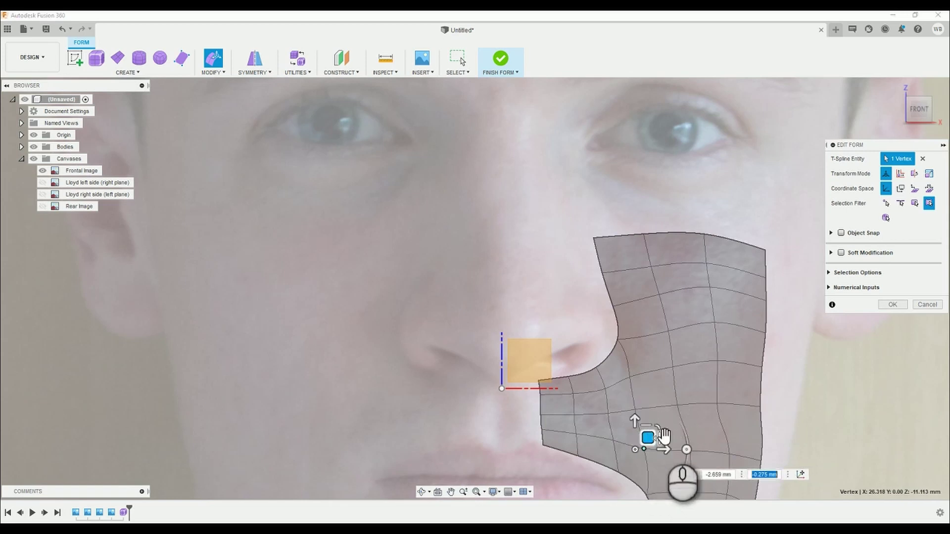